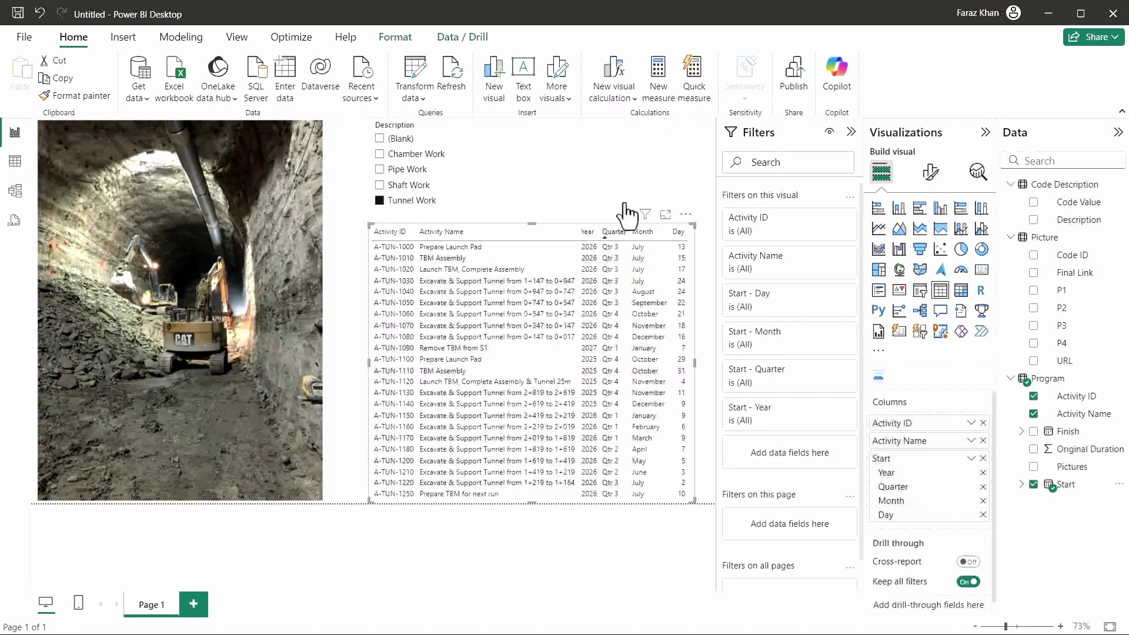
Step: Filter the report to Chamber Work so the table and photo show chamber activities
left_click(388, 156)
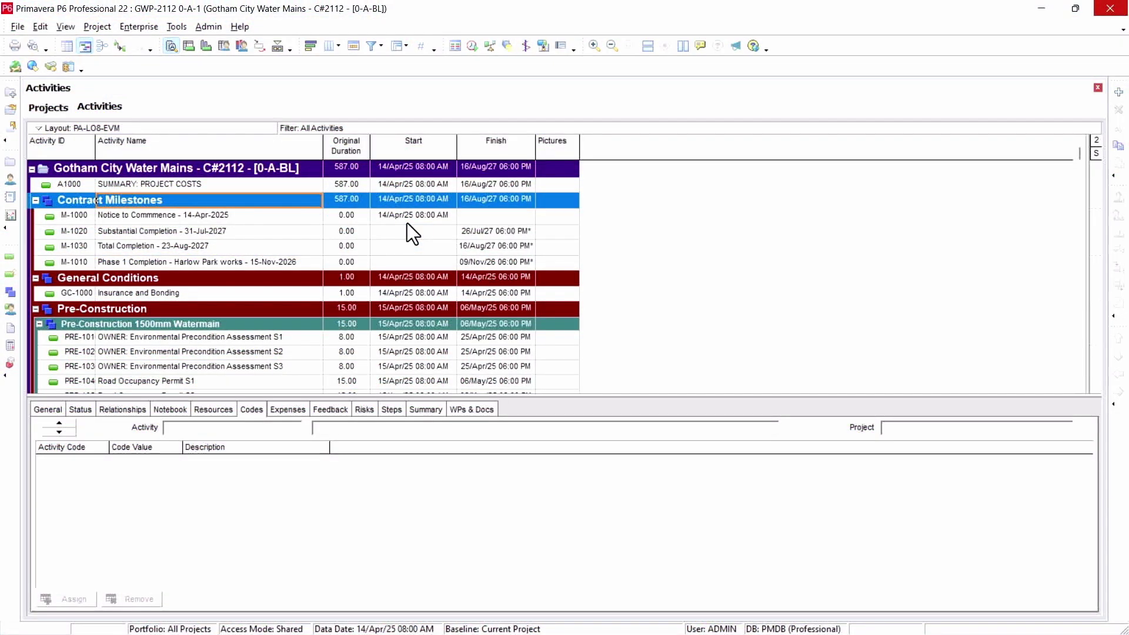
Step: Open the project Pictures code in Enterprise > Activity Codes
scroll(405, 224, "down", 1)
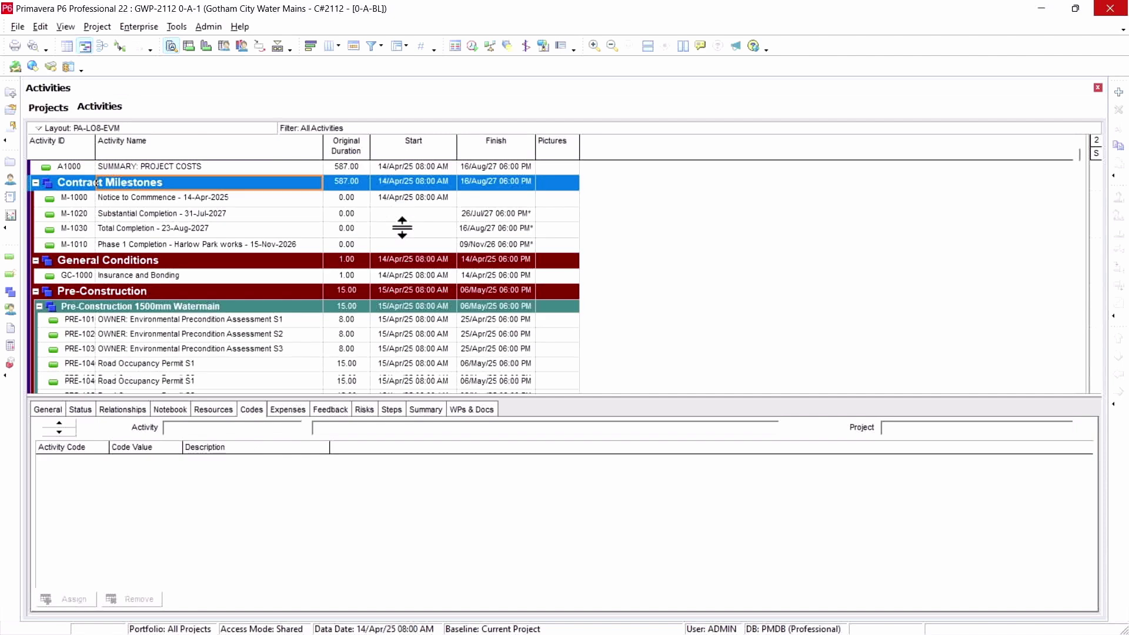
scroll(404, 226, "up", 1)
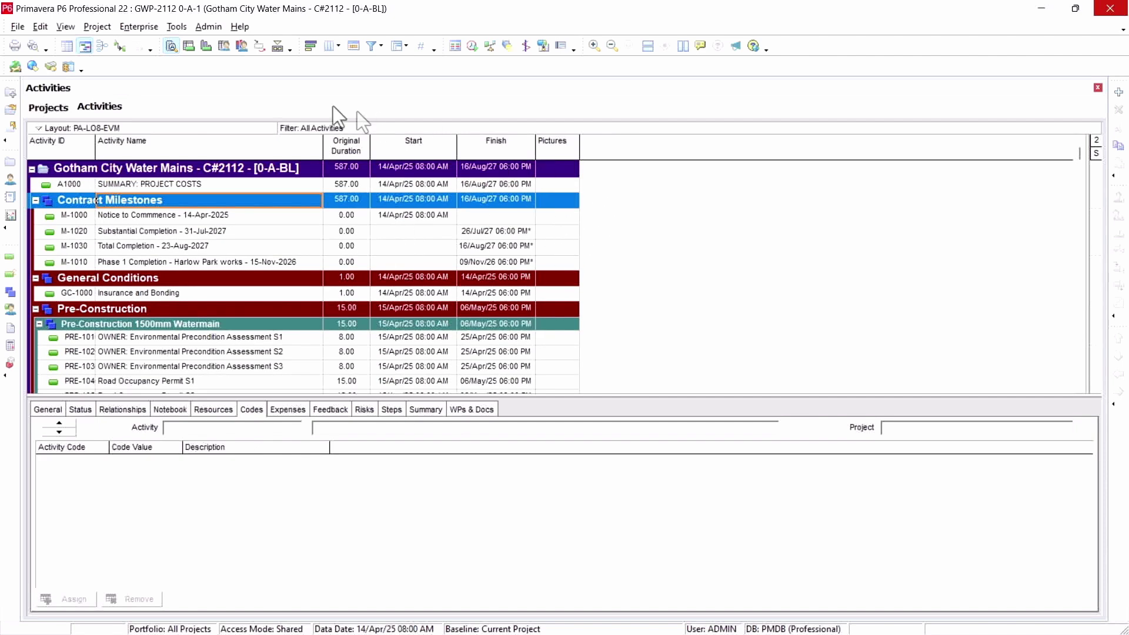
left_click(177, 27)
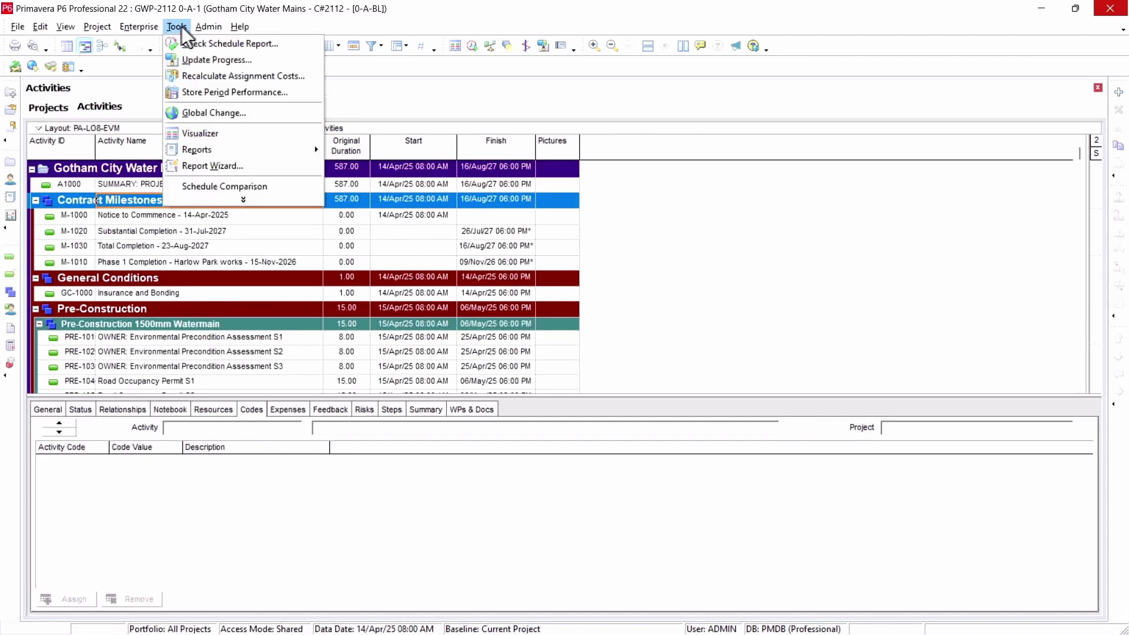
mouse_move(139, 27)
left_click(175, 124)
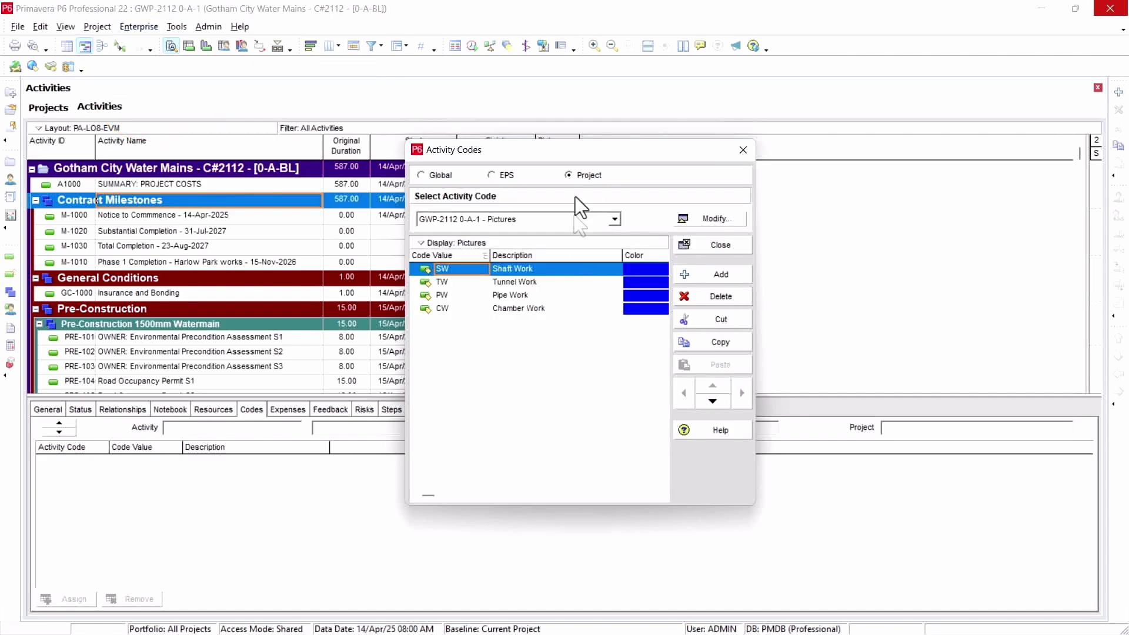
left_click_drag(585, 159, 601, 114)
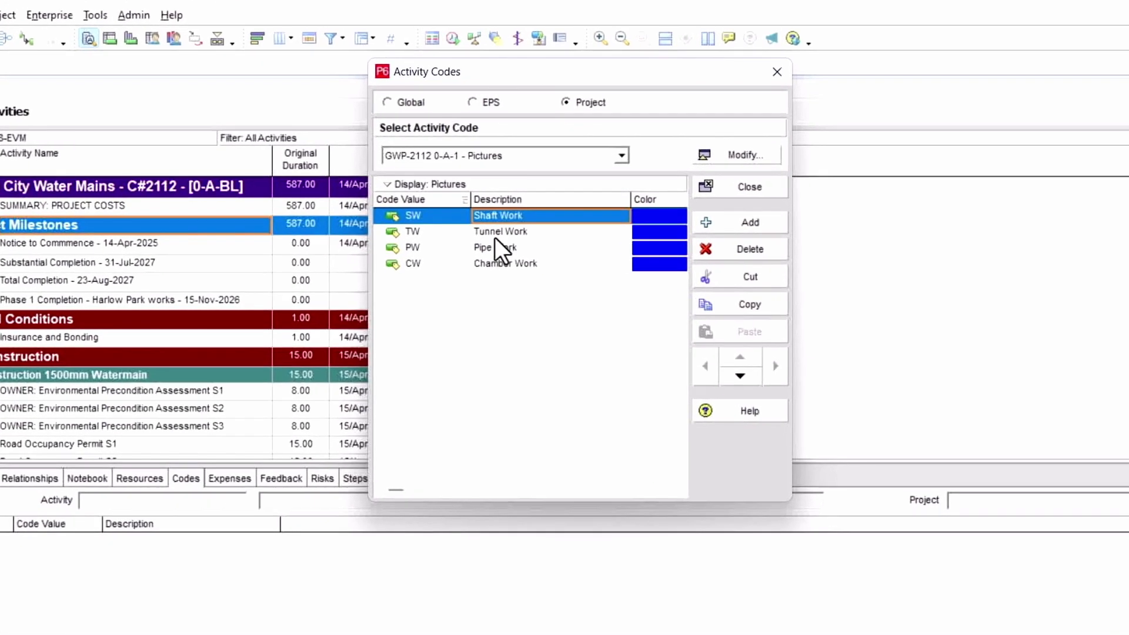
Step: Step through the Pictures values Shaft Work, Tunnel Work, Pipe Work and Chamber Work
left_click(499, 231)
left_click(500, 216)
left_click(514, 233)
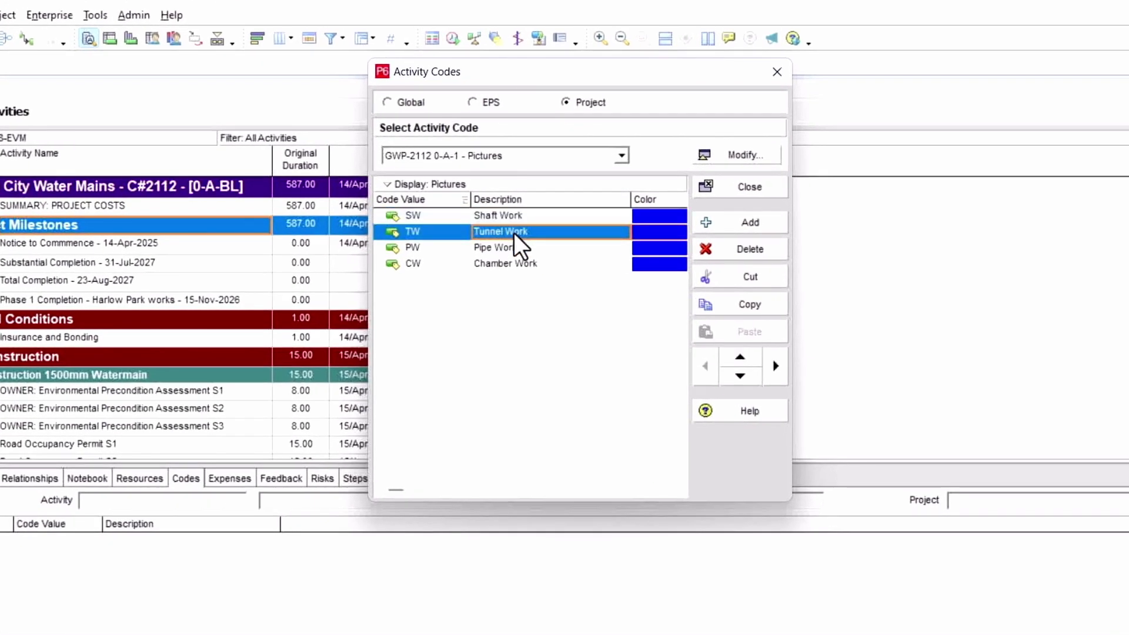
left_click(531, 249)
left_click(532, 264)
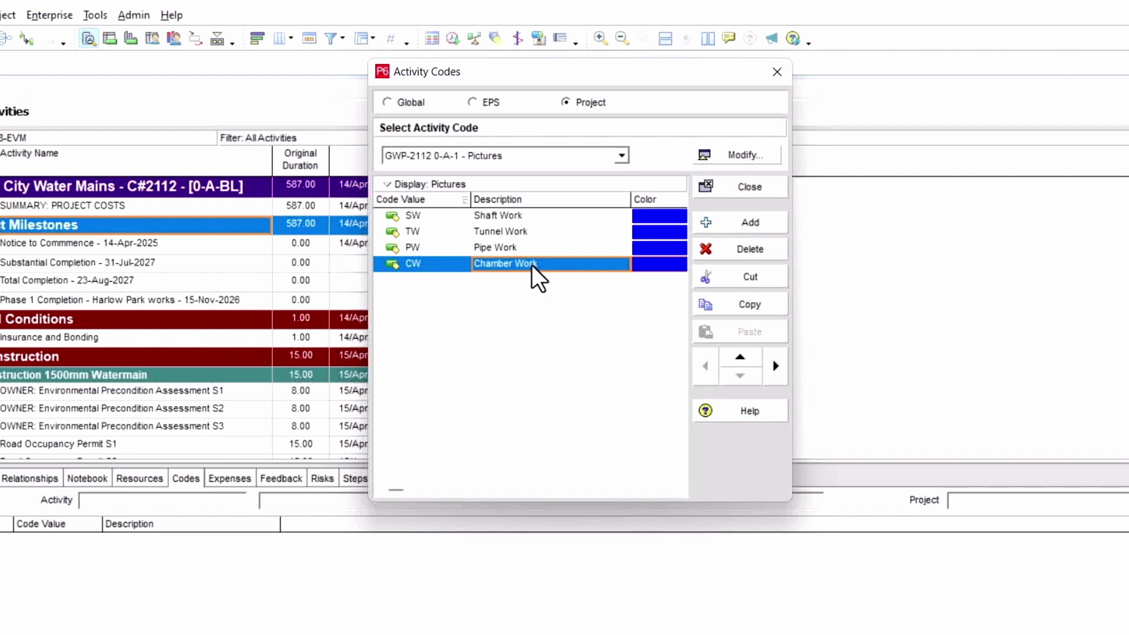
left_click(415, 216)
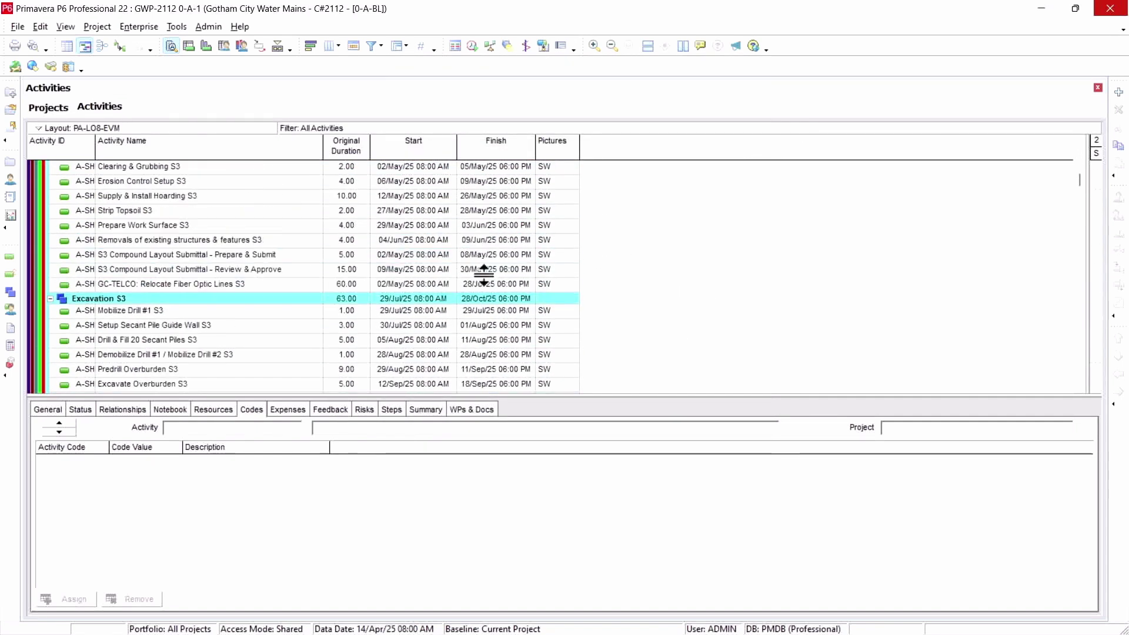
Step: Show the Codes of Clearing & Grubbing S3, including its Pictures value SW
scroll(539, 288, "up", 3)
scroll(545, 263, "down", 2)
left_click(556, 245)
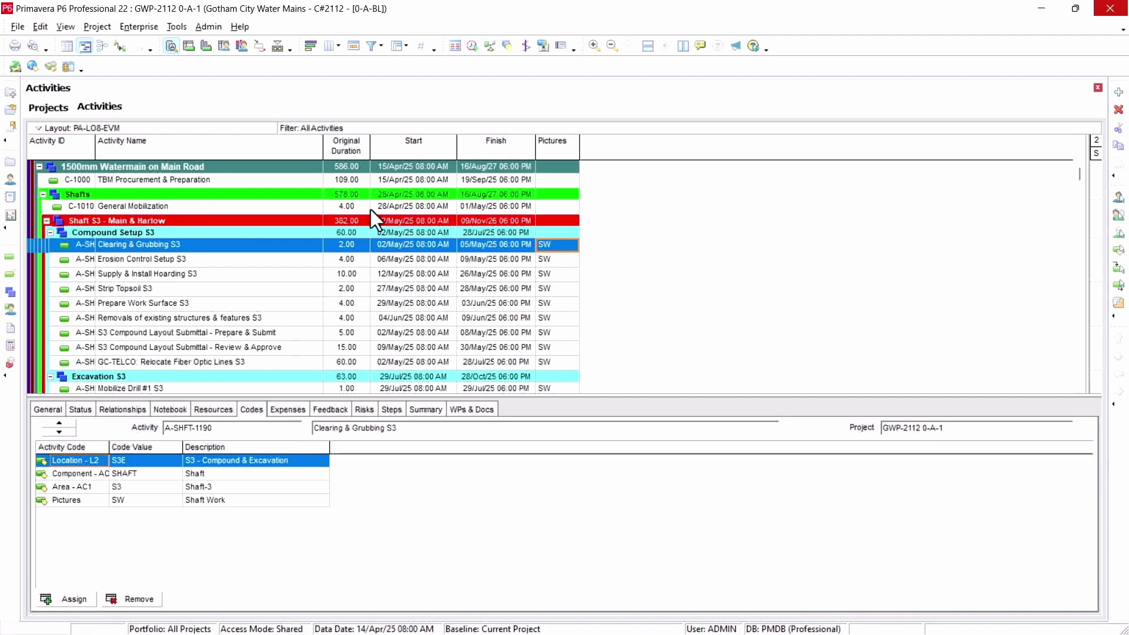
scroll(559, 350, "down", 4)
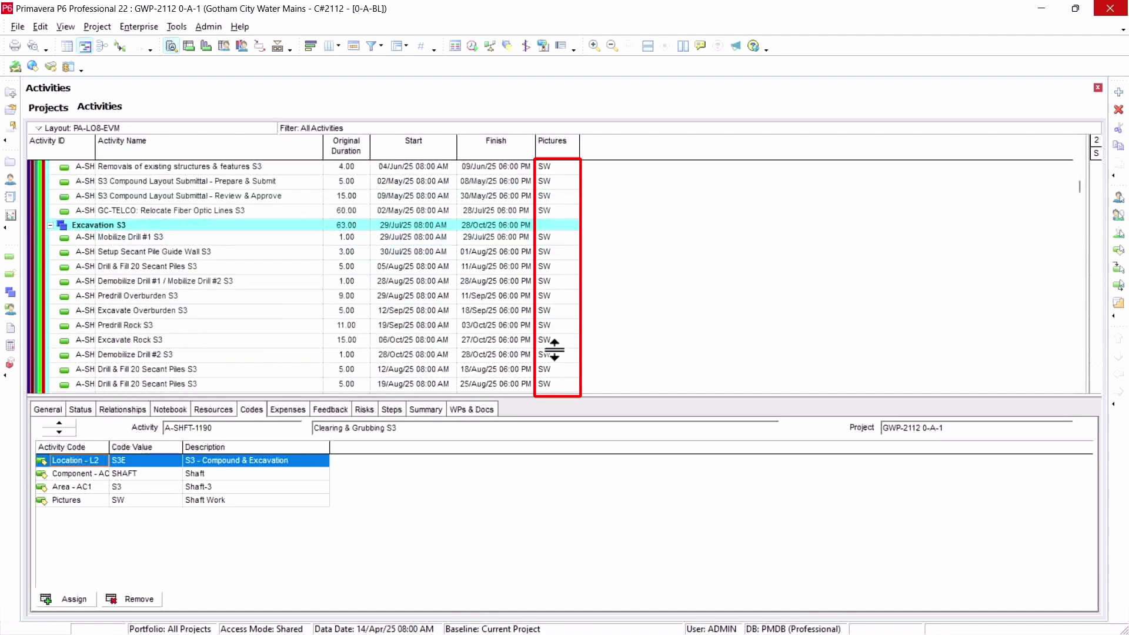
scroll(551, 353, "up", 10)
scroll(551, 353, "down", 3)
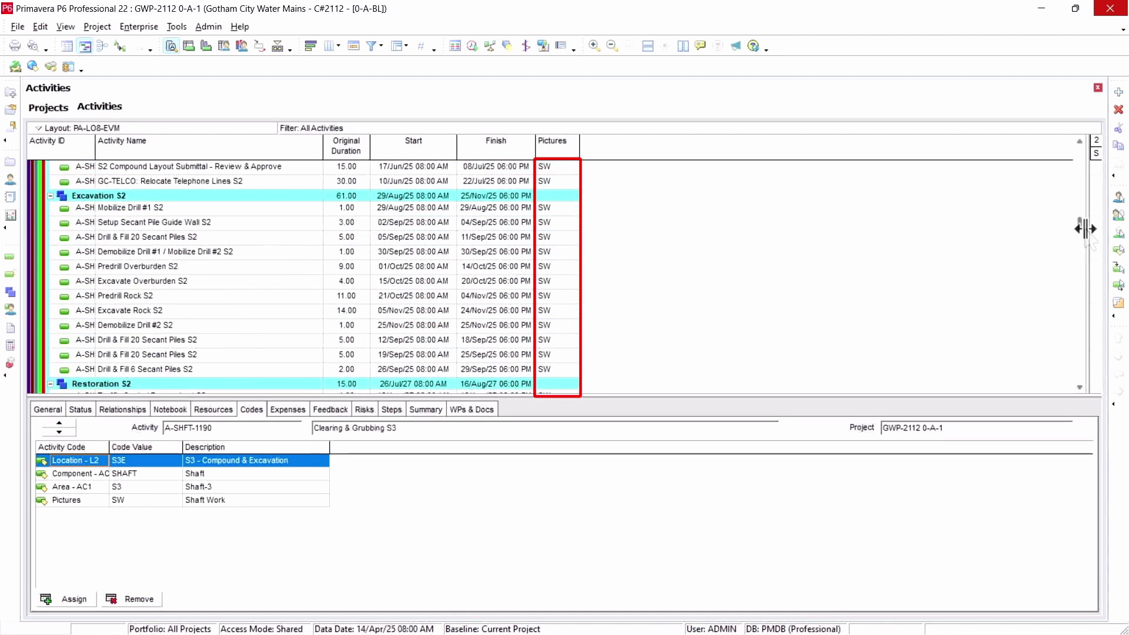
left_click_drag(1080, 216, 1058, 136)
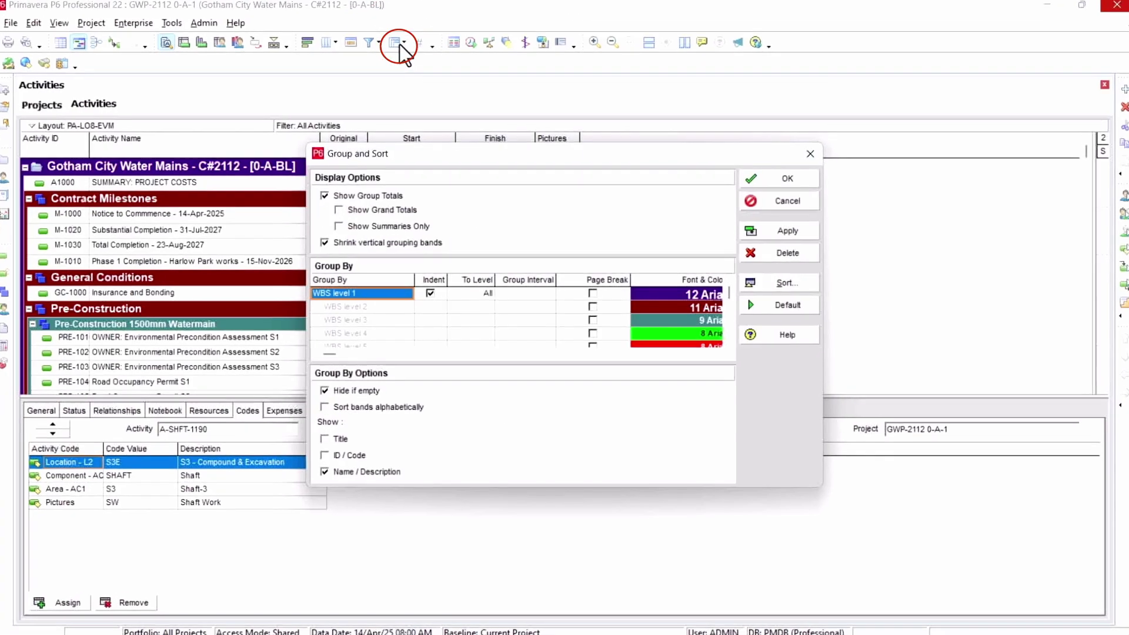
Step: Set Group By to <None> so the activities list flat without WBS grouping
left_click(427, 295)
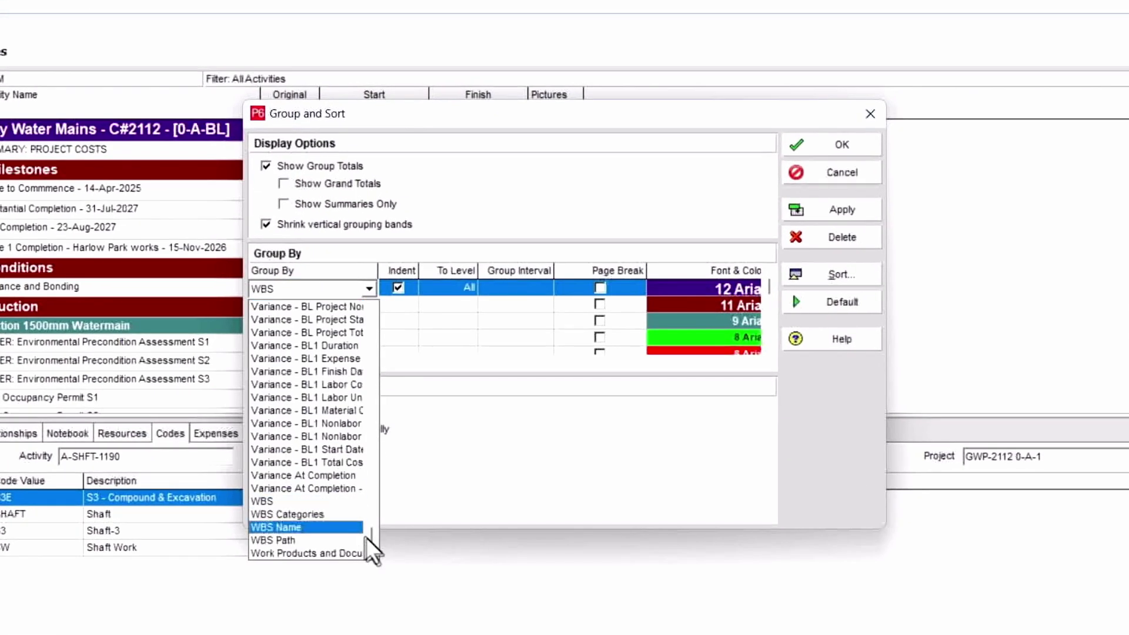
left_click_drag(372, 533, 393, 329)
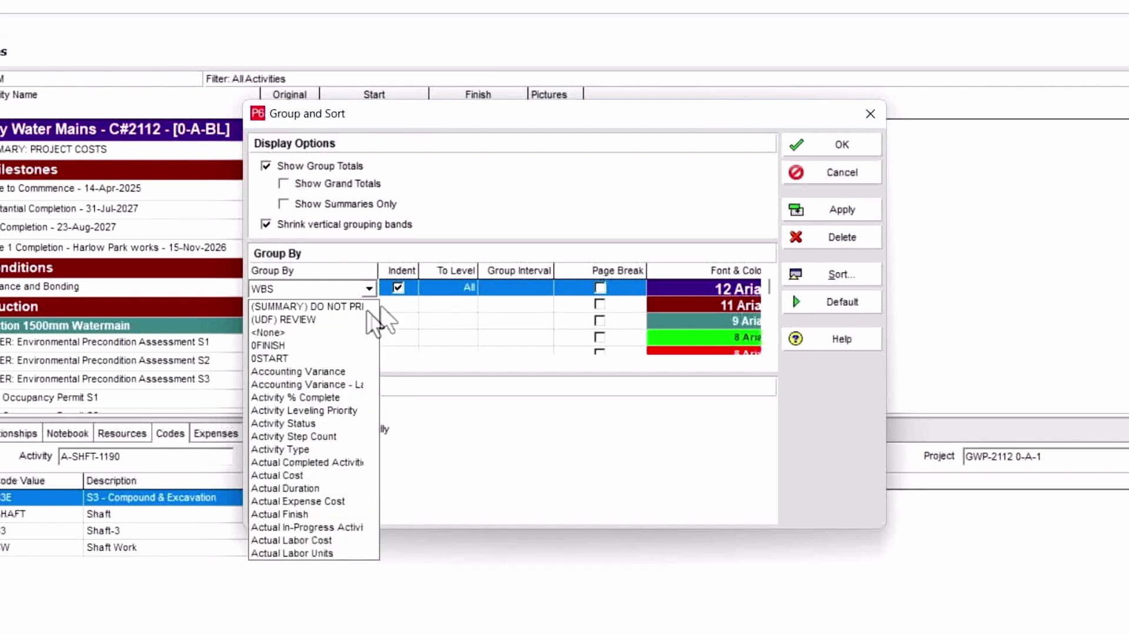
left_click(338, 332)
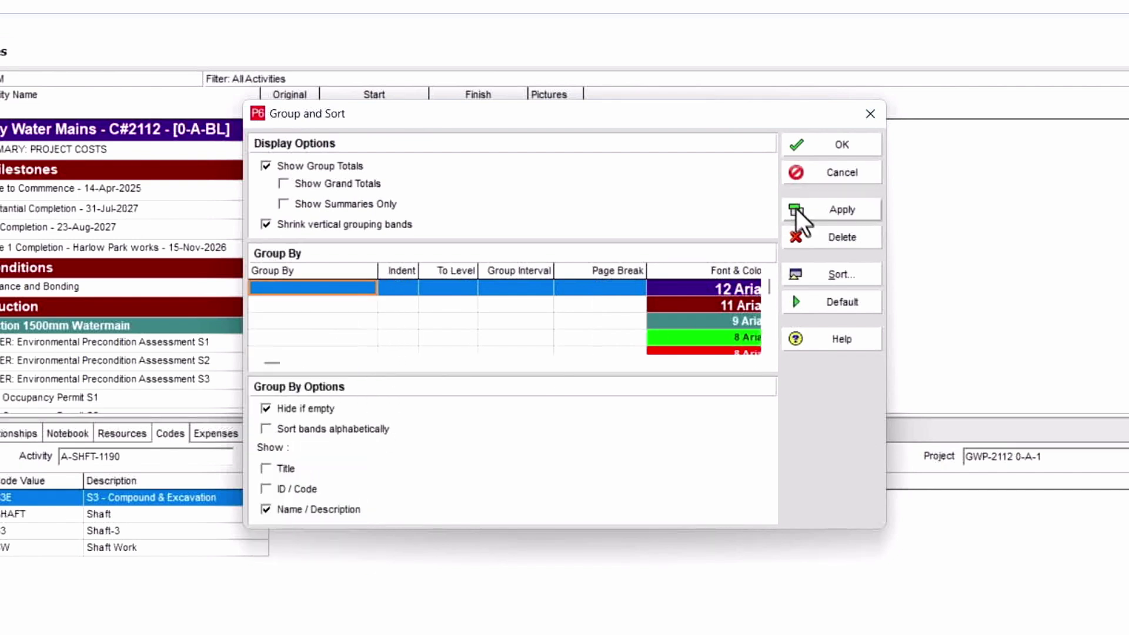
left_click(799, 212)
left_click(848, 145)
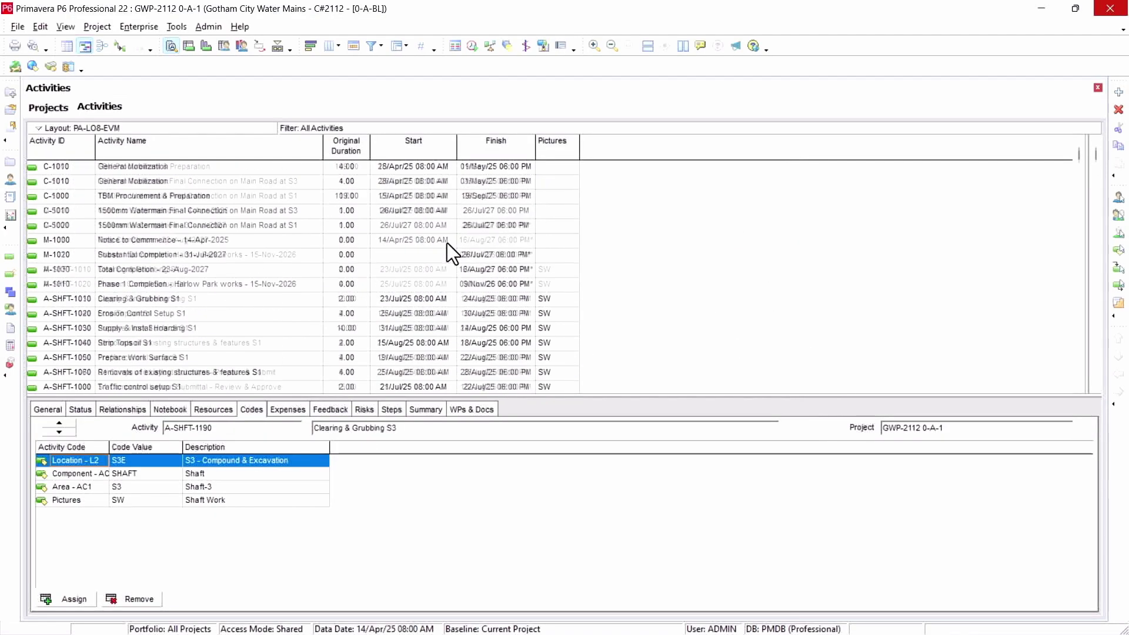
Step: Select every activity row with Ctrl+A and copy them
left_click(335, 241)
key("ctrl+a")
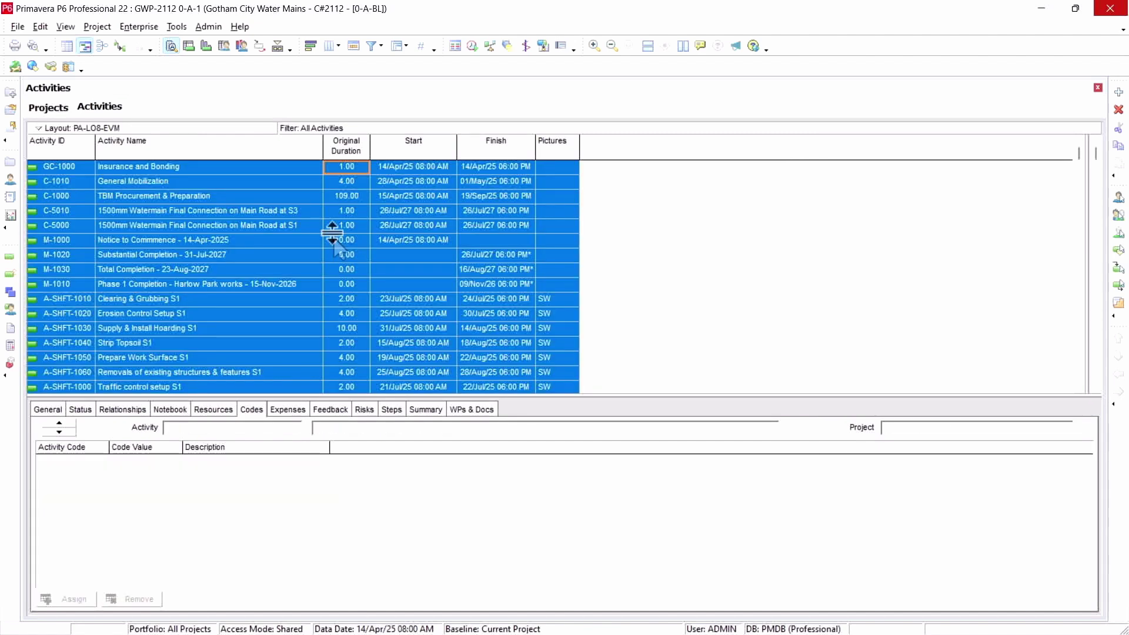
right_click(315, 214)
left_click(352, 262)
key("alt+Tab")
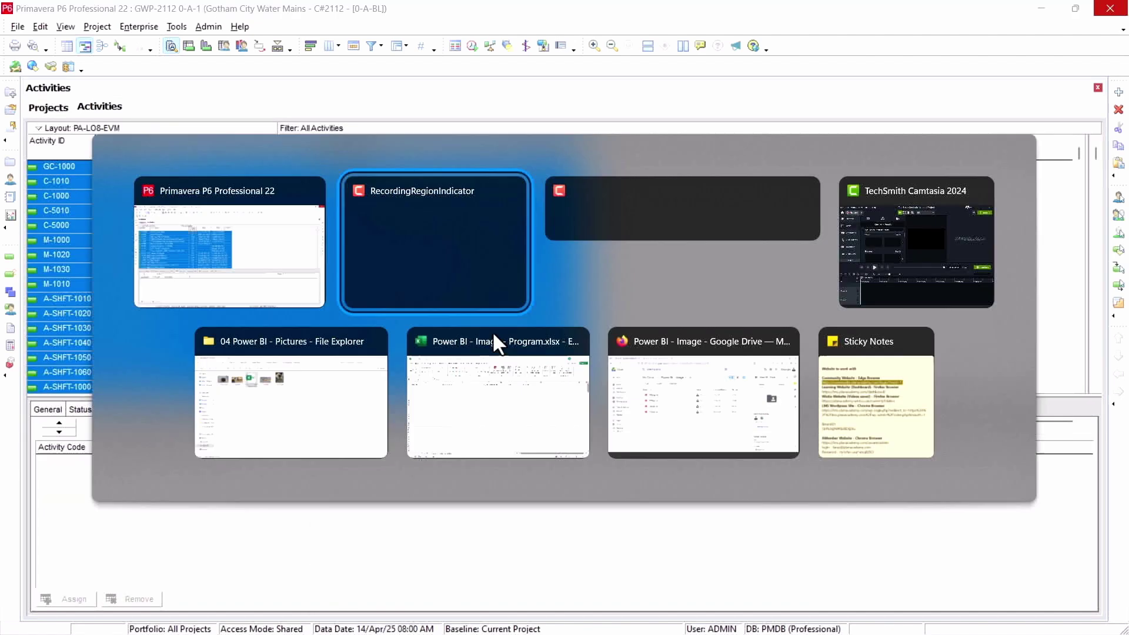
Step: Review the Program sheet headings: Activity ID, Activity Name, Original Duration, Start, Finish, Pictures
left_click(459, 397)
left_click(286, 316)
left_click_drag(286, 317, 295, 326)
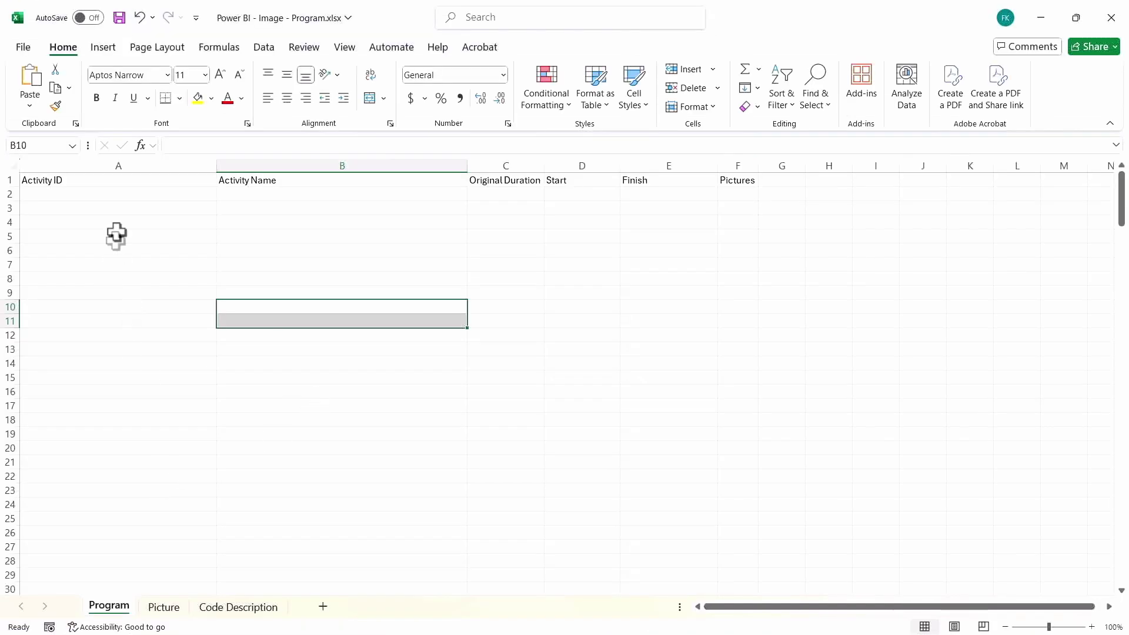
left_click(121, 185)
left_click(335, 164)
left_click(520, 183)
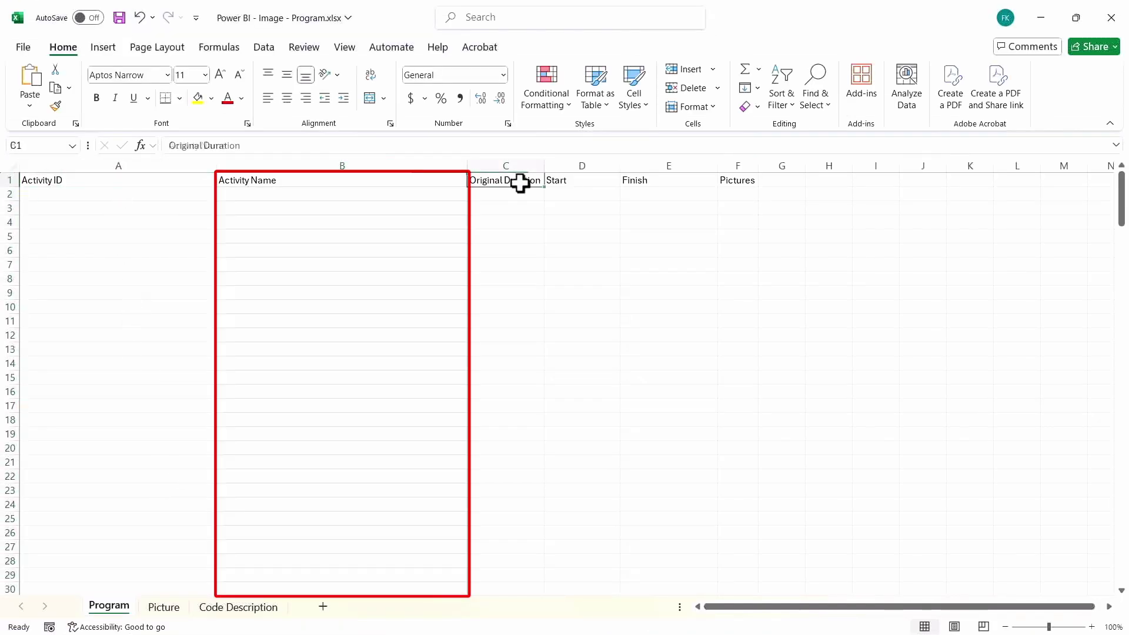
left_click(596, 181)
left_click(655, 180)
left_click(743, 185)
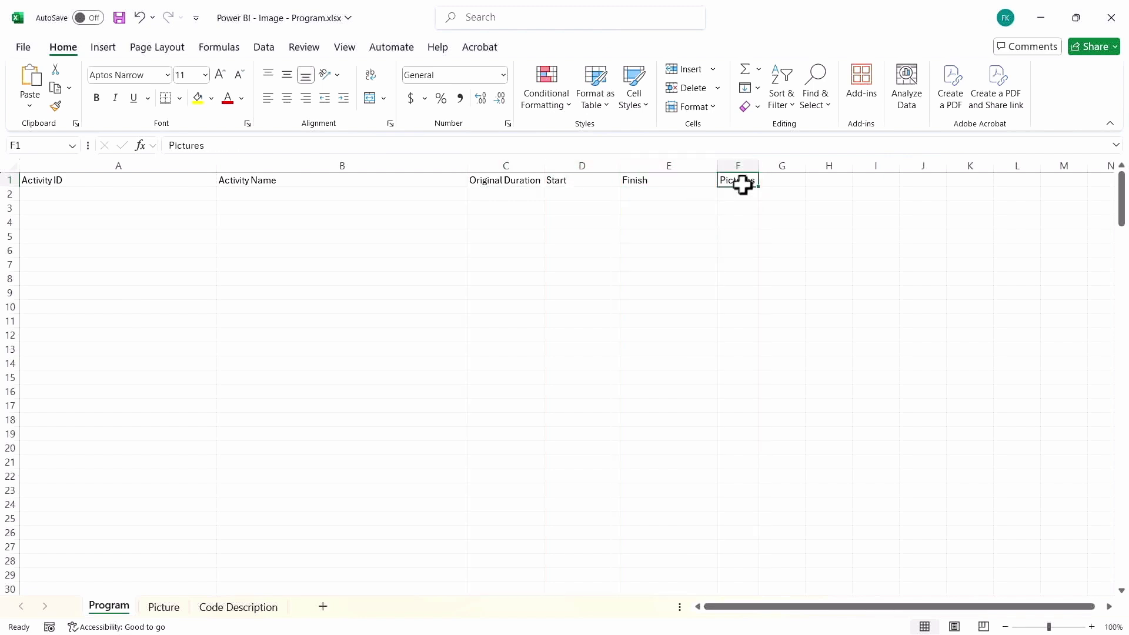
Step: Paste the P6 activities at A2 and delete the duplicated header row 2
left_click(136, 192)
right_click(139, 196)
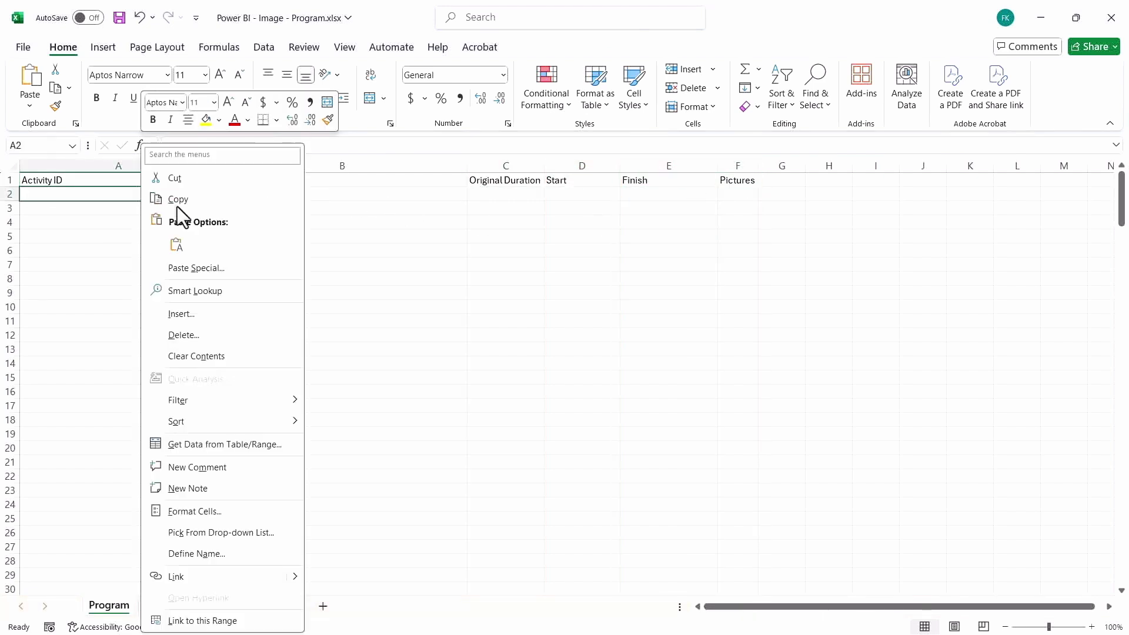
left_click(176, 243)
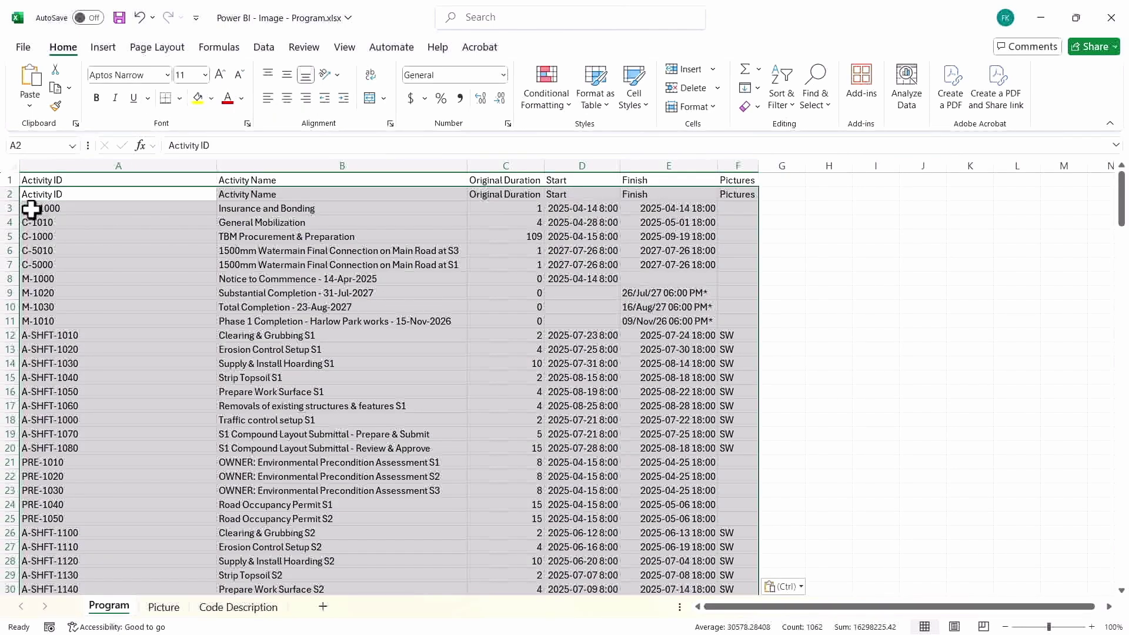
left_click(7, 194)
right_click(7, 194)
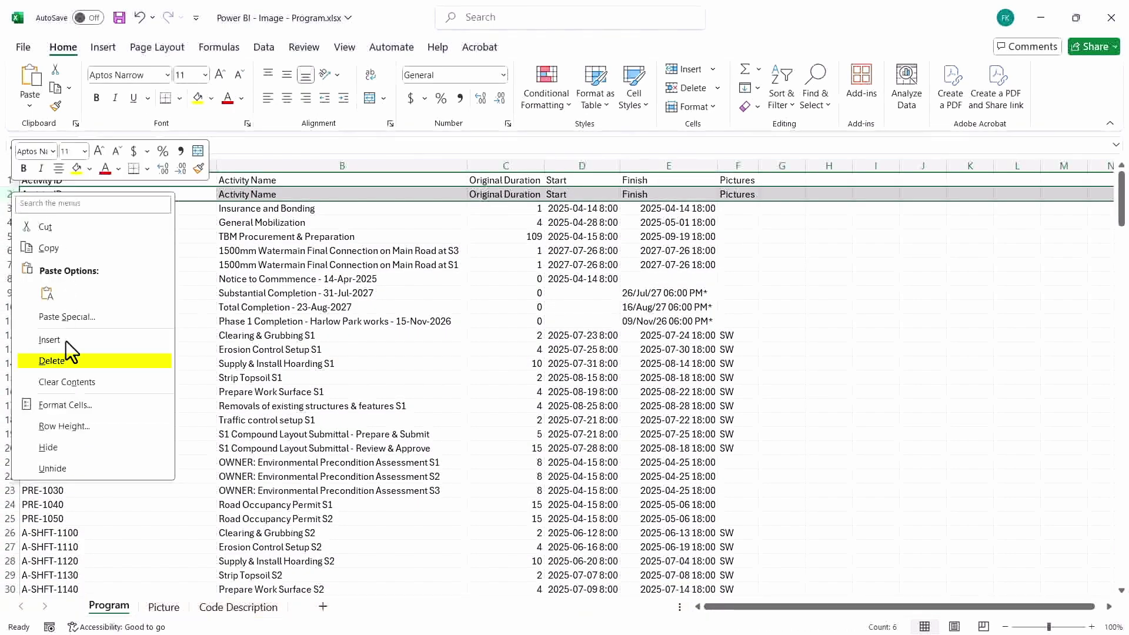
left_click(71, 361)
Step: Scroll through the pasted activities, then go to cell B3 on the Picture sheet
left_click(344, 362)
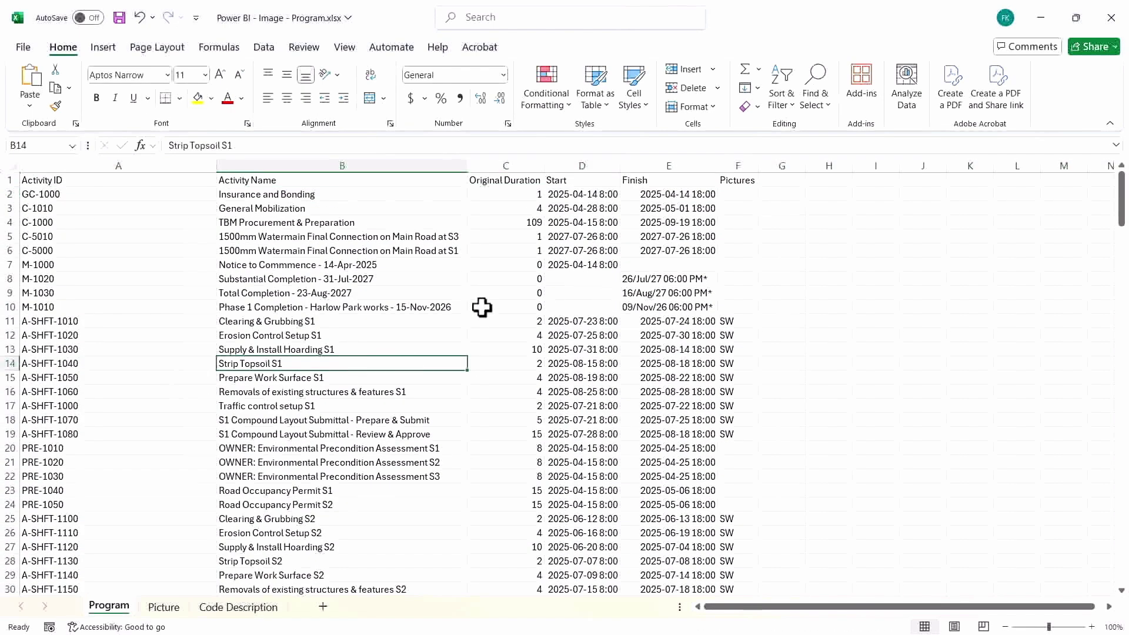
scroll(754, 365, "down", 20)
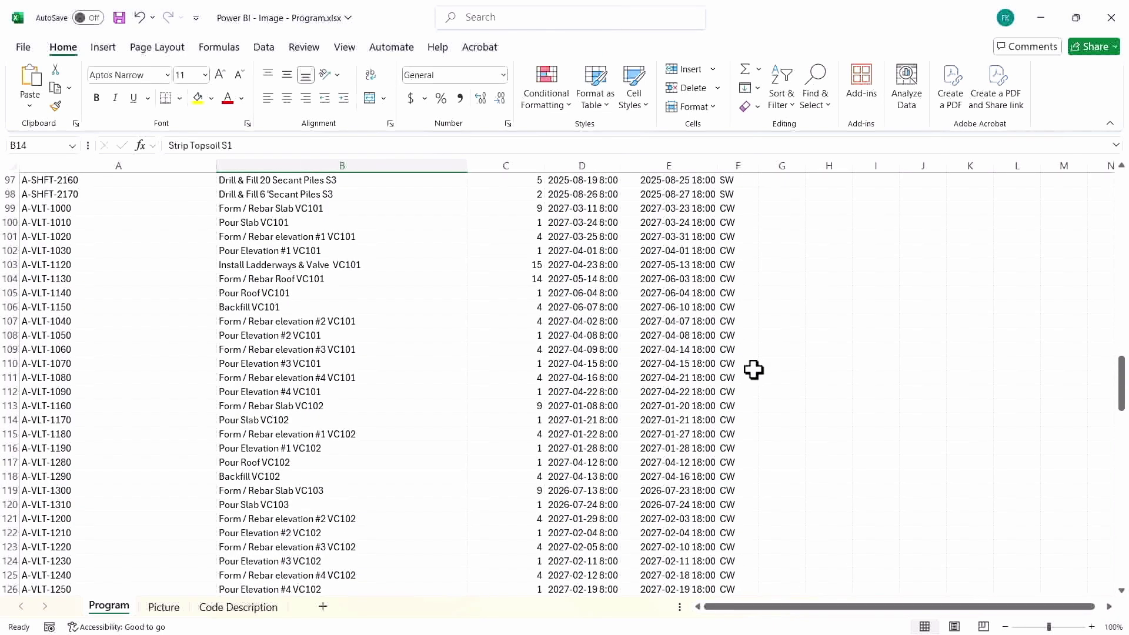
scroll(753, 369, "up", 20)
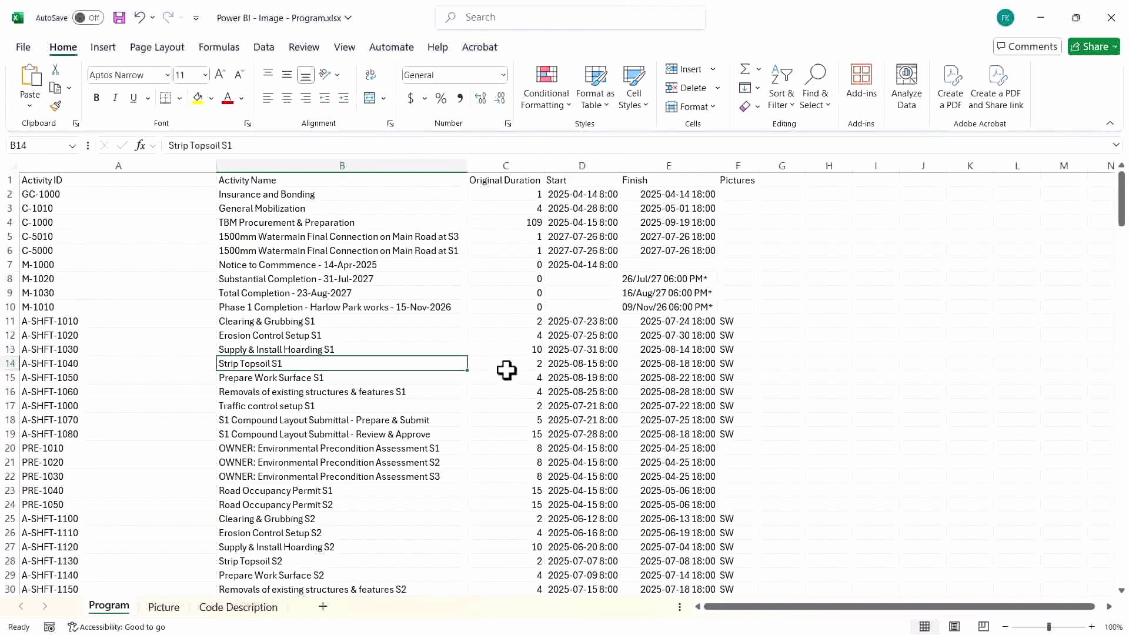
key("Down")
key("Down")
key("Down")
key("Down")
key("Down")
key("Down")
key("Down")
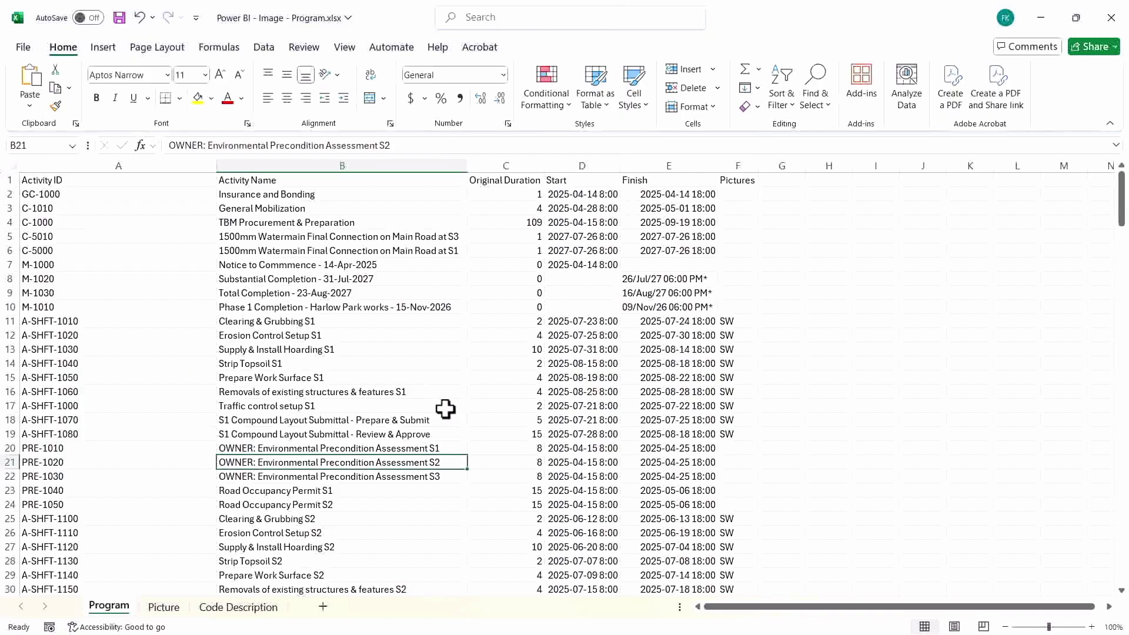
left_click(182, 607)
left_click(126, 207)
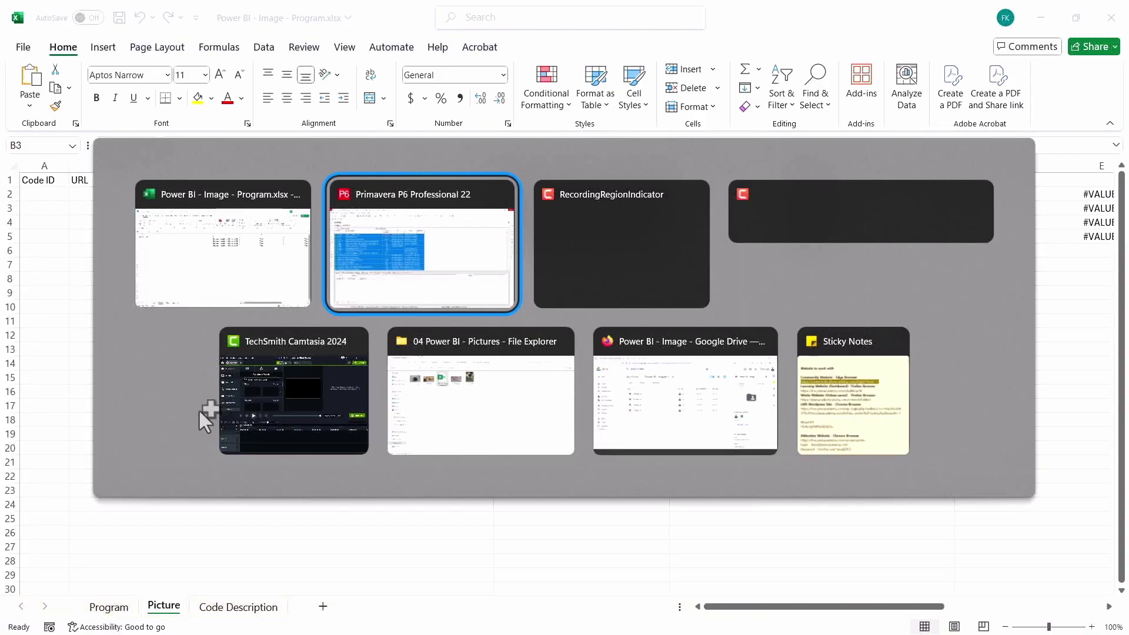
Step: Review the Power BI - Image folder's photos CW.jpg, PW.jpg, SW.jpg and TW.jpg
left_click(661, 379)
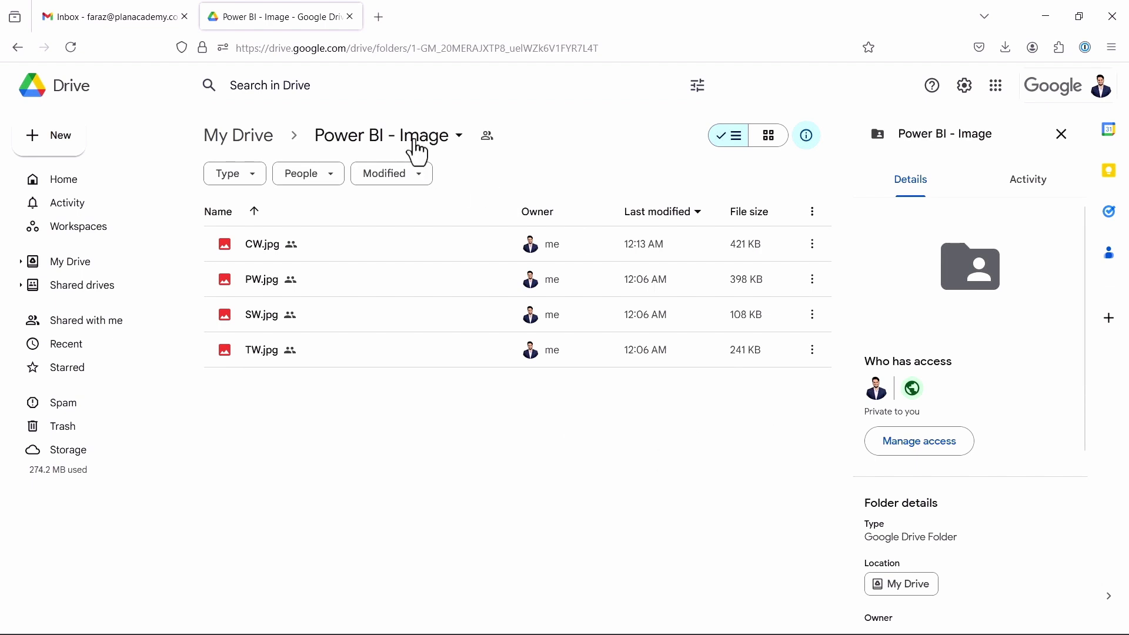
left_click(418, 136)
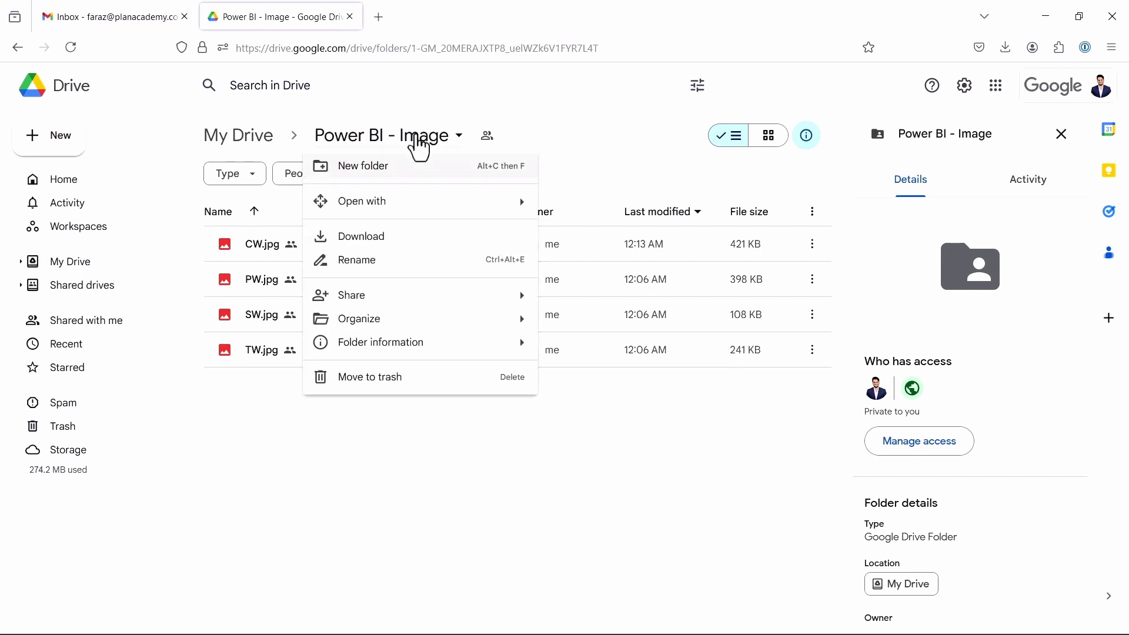
left_click(420, 471)
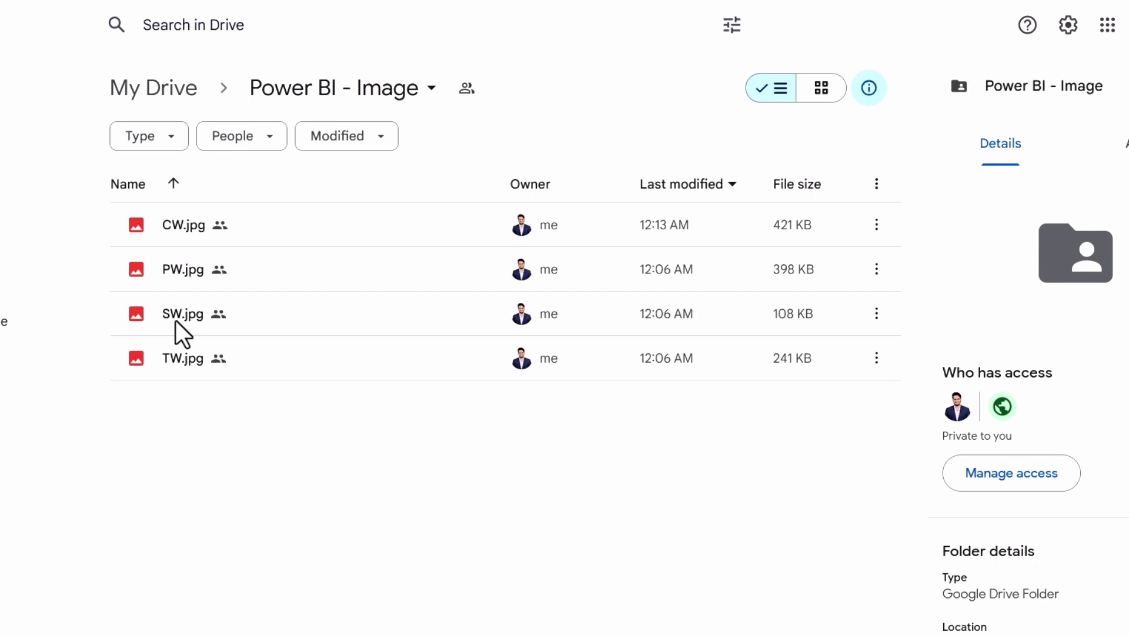
mouse_move(165, 324)
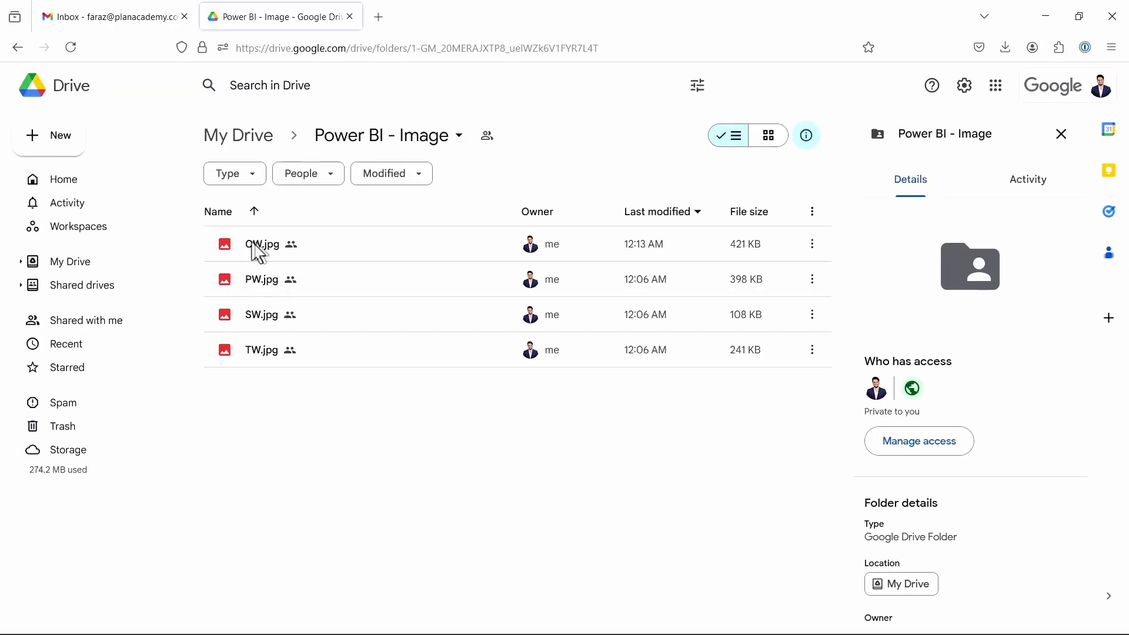
key("alt+Tab")
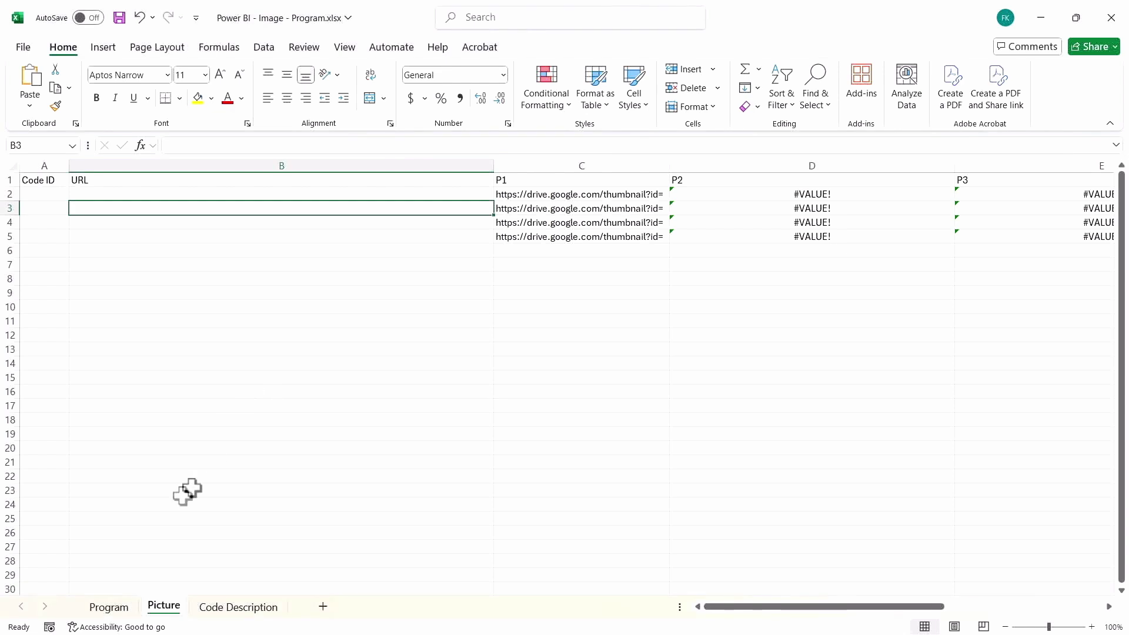
Step: Check the SW codes in cells F11:F18 of the Program sheet's Pictures column
left_click(109, 607)
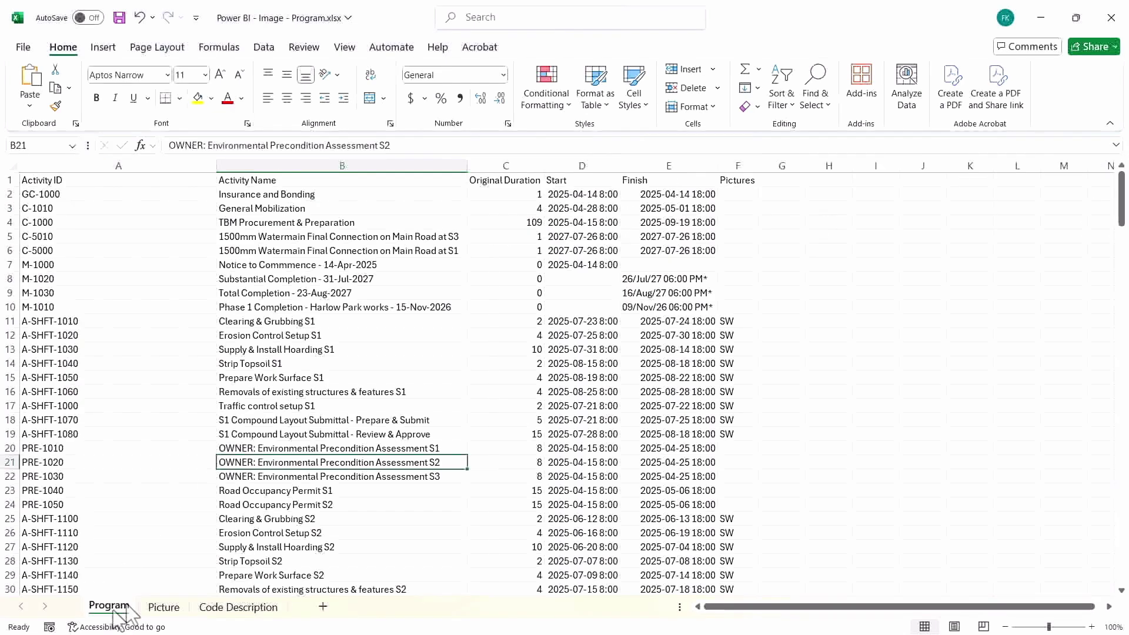
left_click_drag(742, 329, 746, 425)
scroll(752, 477, "down", 20)
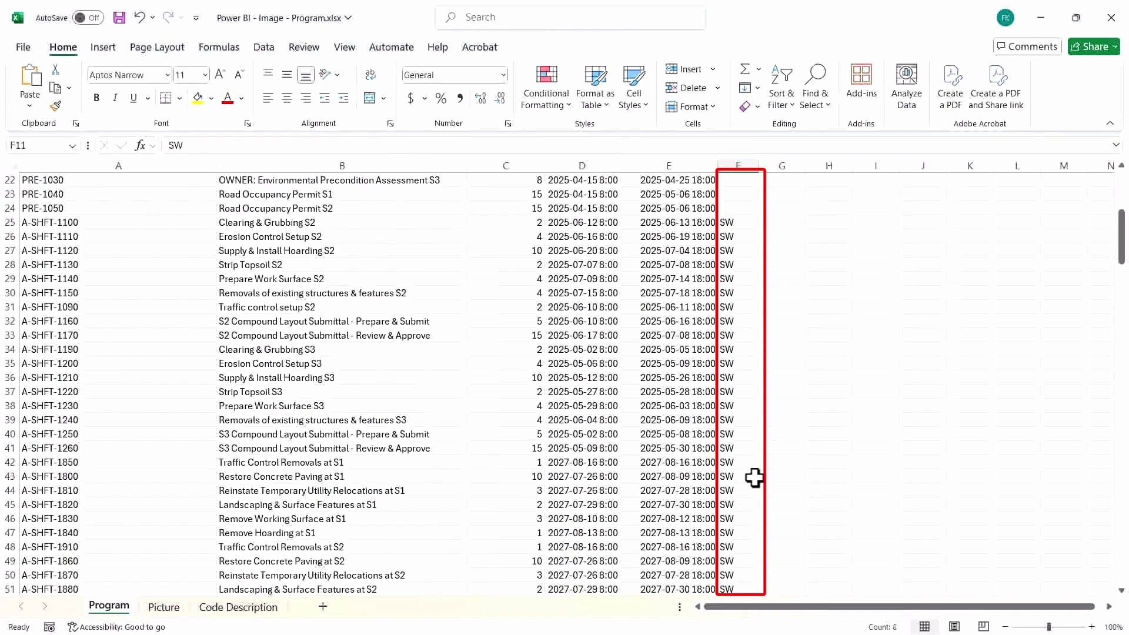
scroll(737, 410, "up", 20)
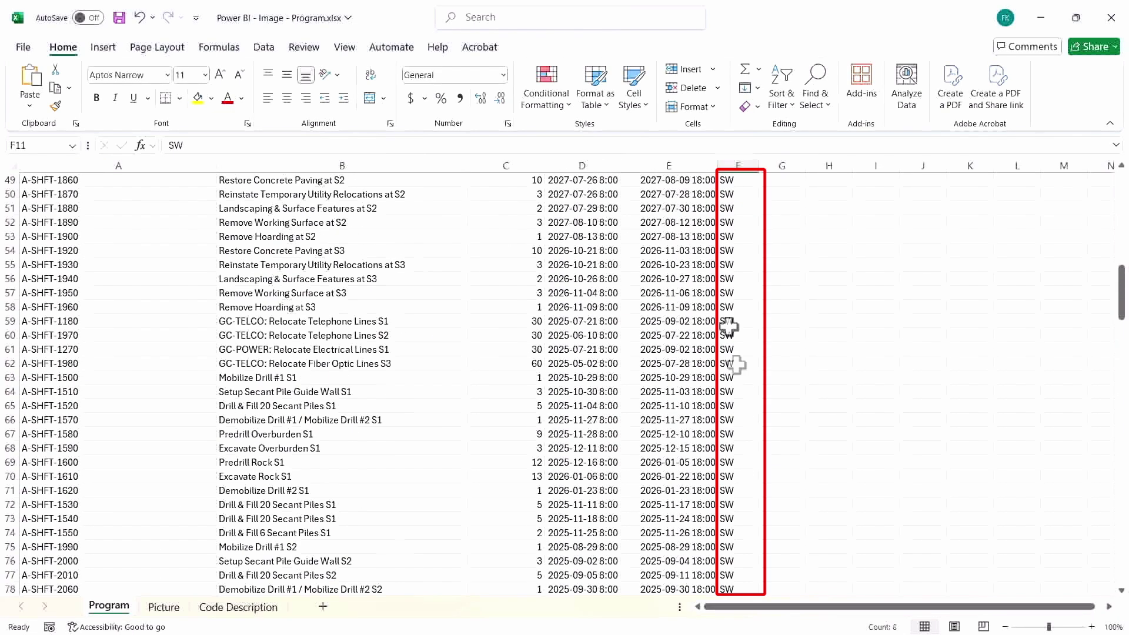
key("alt+Tab")
left_click(464, 298)
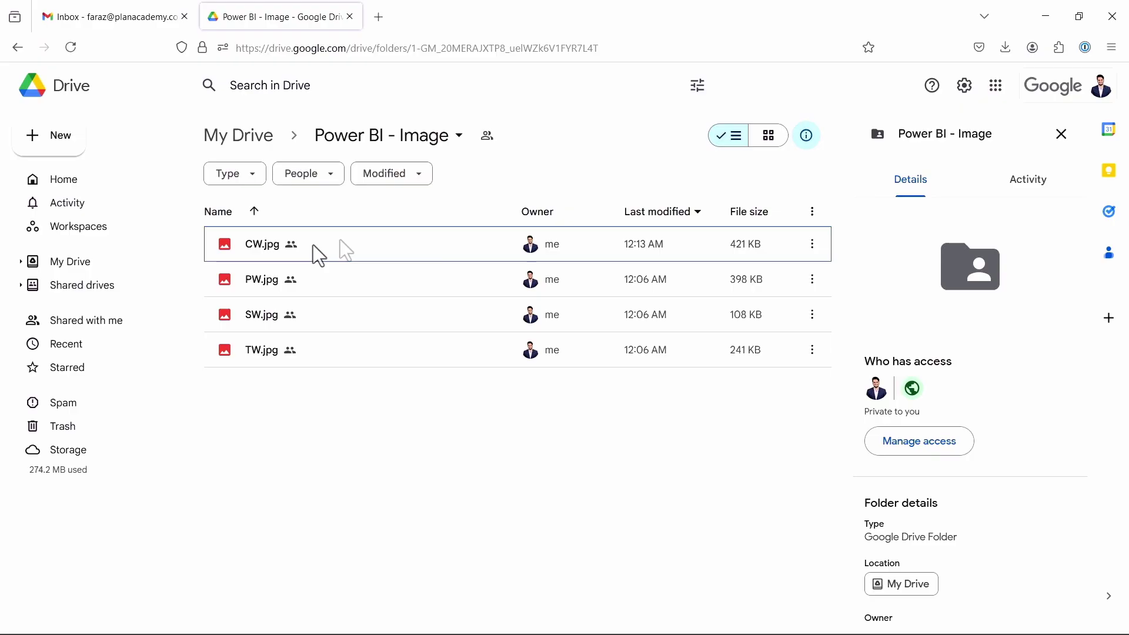
Step: Confirm CW.jpg's general access is Anyone with the link
right_click(390, 240)
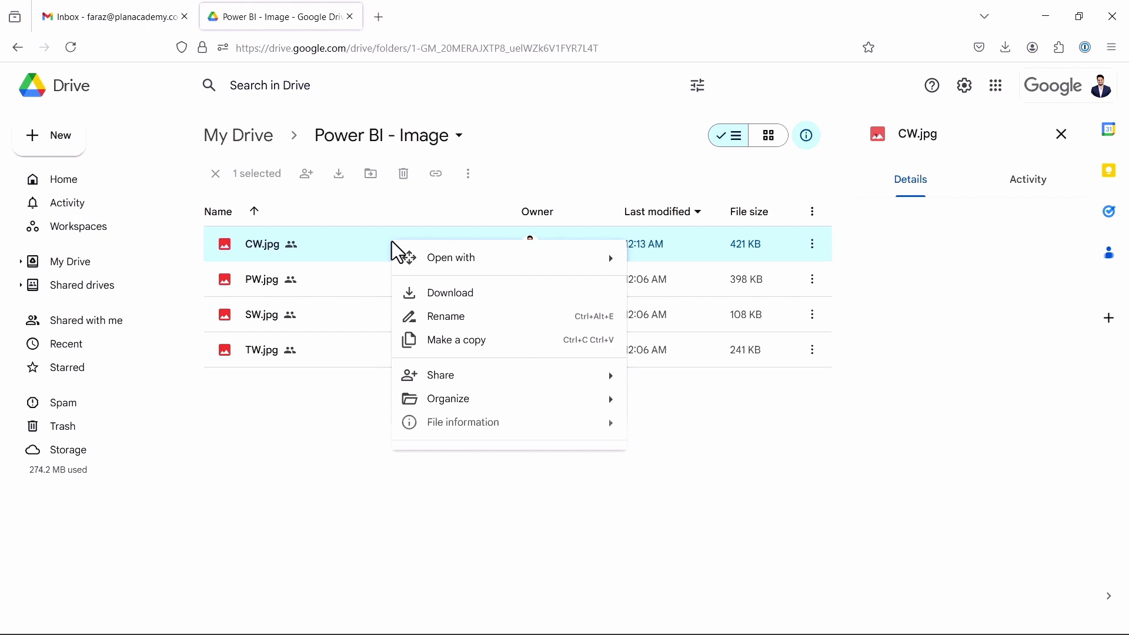
mouse_move(554, 377)
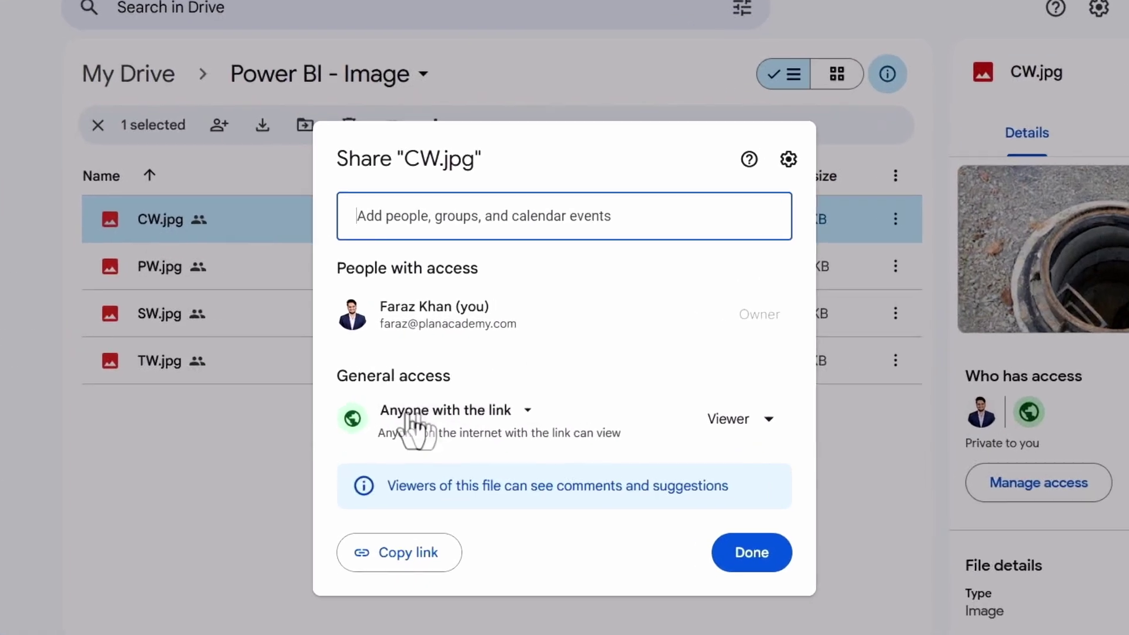
left_click(516, 411)
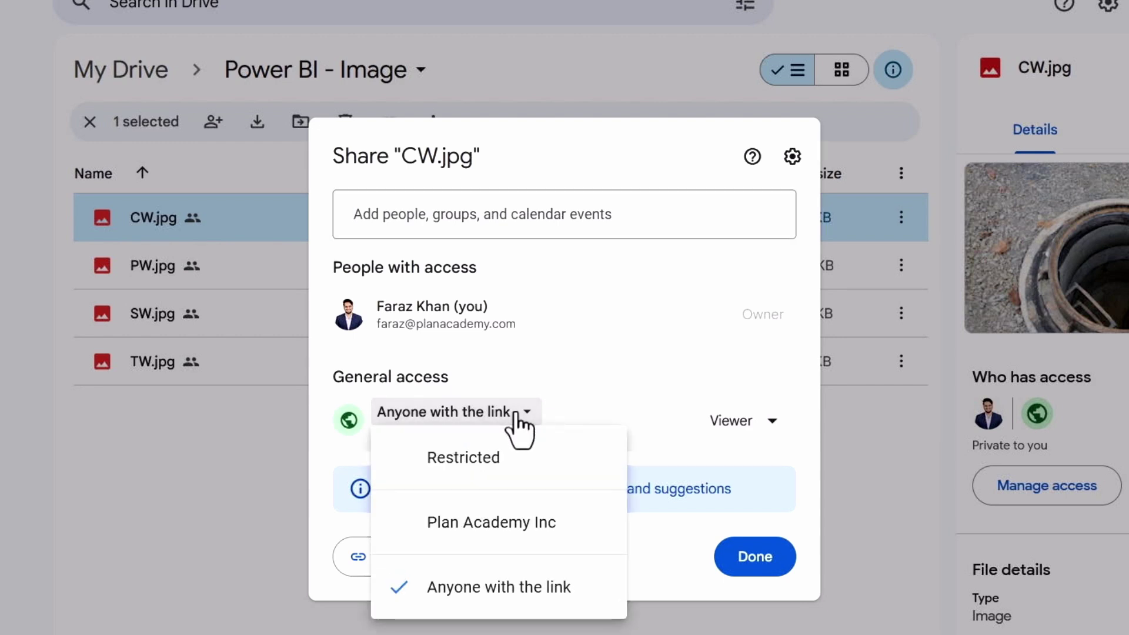
left_click(506, 597)
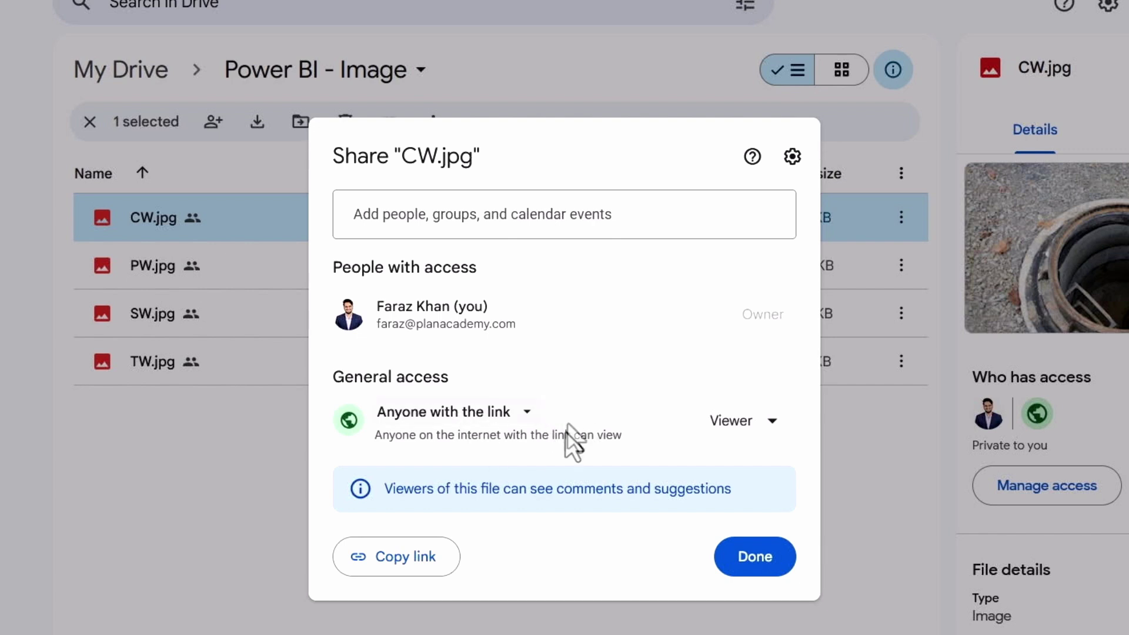
left_click(754, 558)
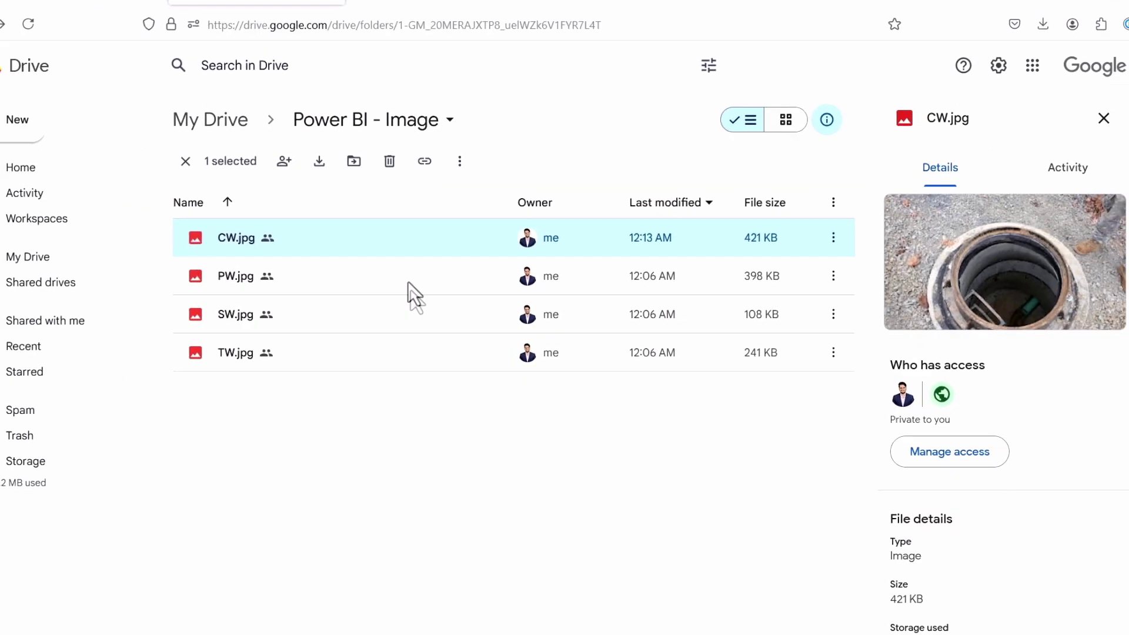
Step: Check that all four photos are shared to Anyone with the link as Viewer
left_click(317, 362, "shift")
right_click(382, 350)
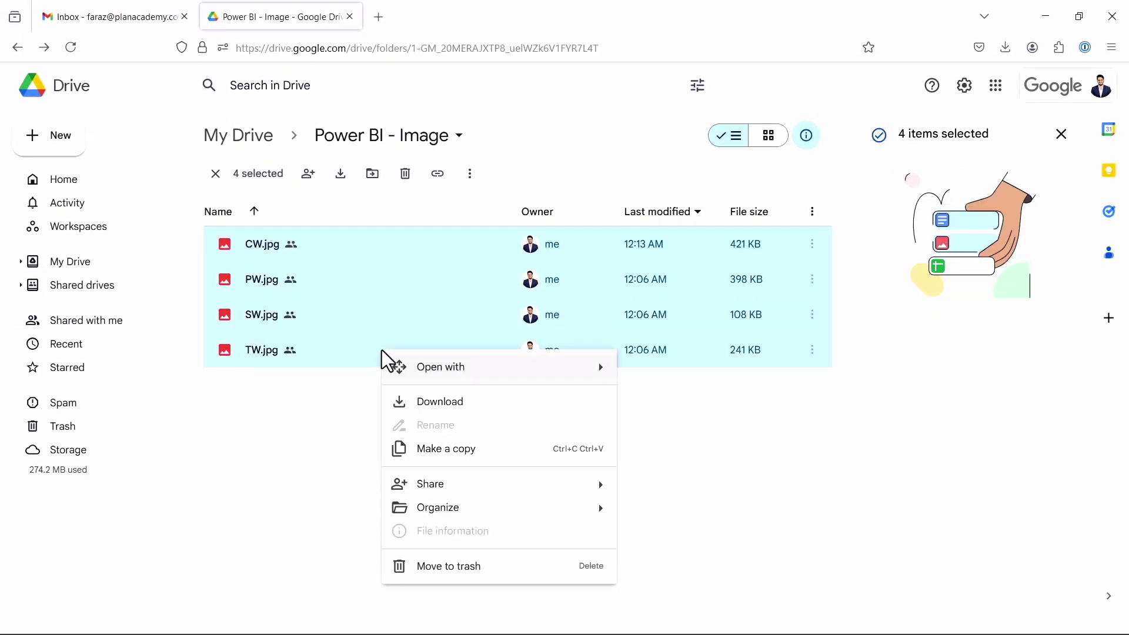
mouse_move(602, 493)
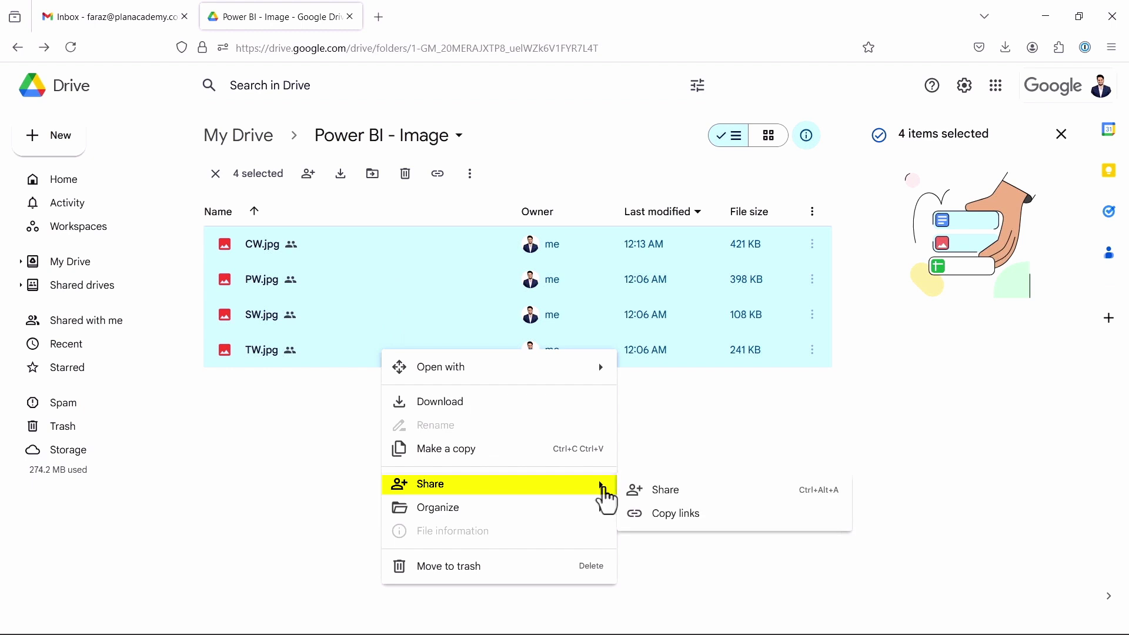
left_click(676, 514)
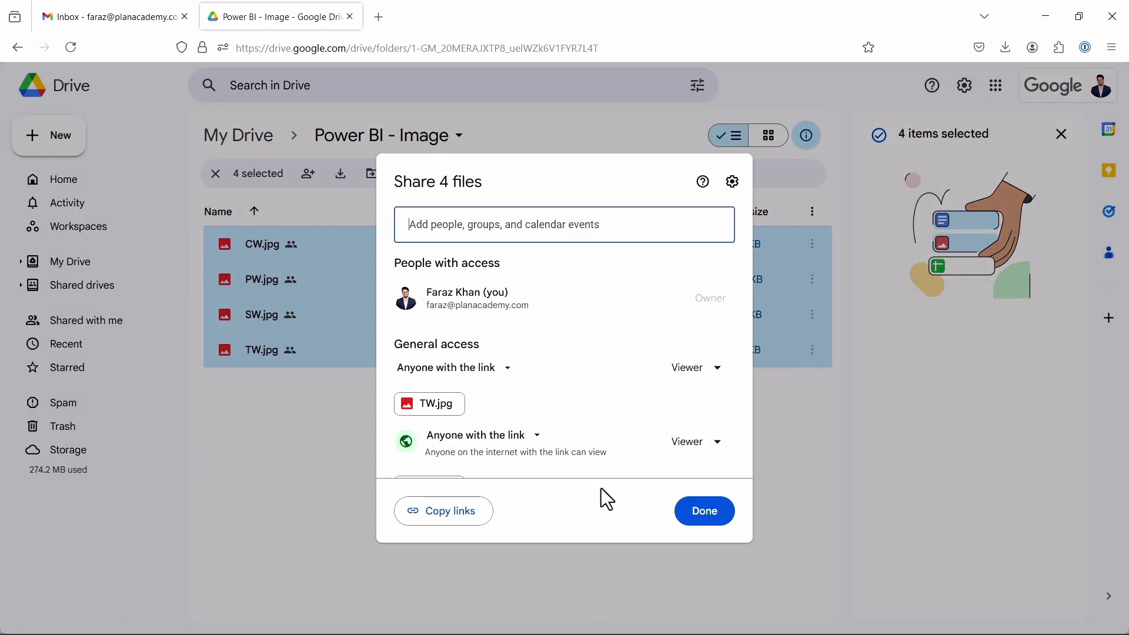
scroll(601, 445, "down", 3)
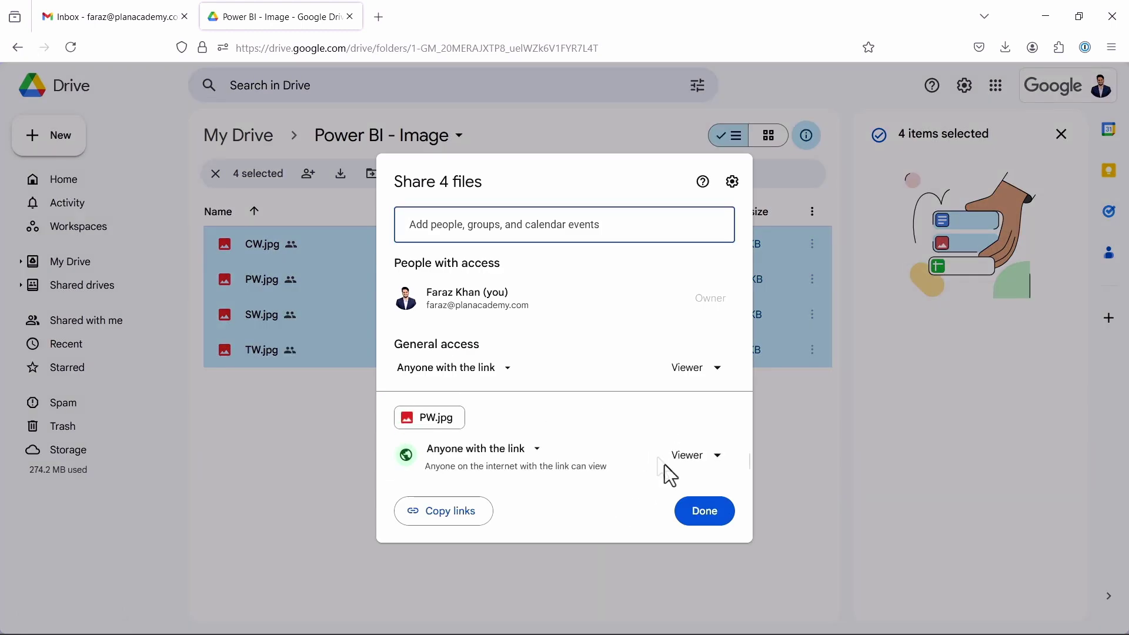
scroll(690, 472, "down", 1)
left_click(706, 511)
left_click(627, 427)
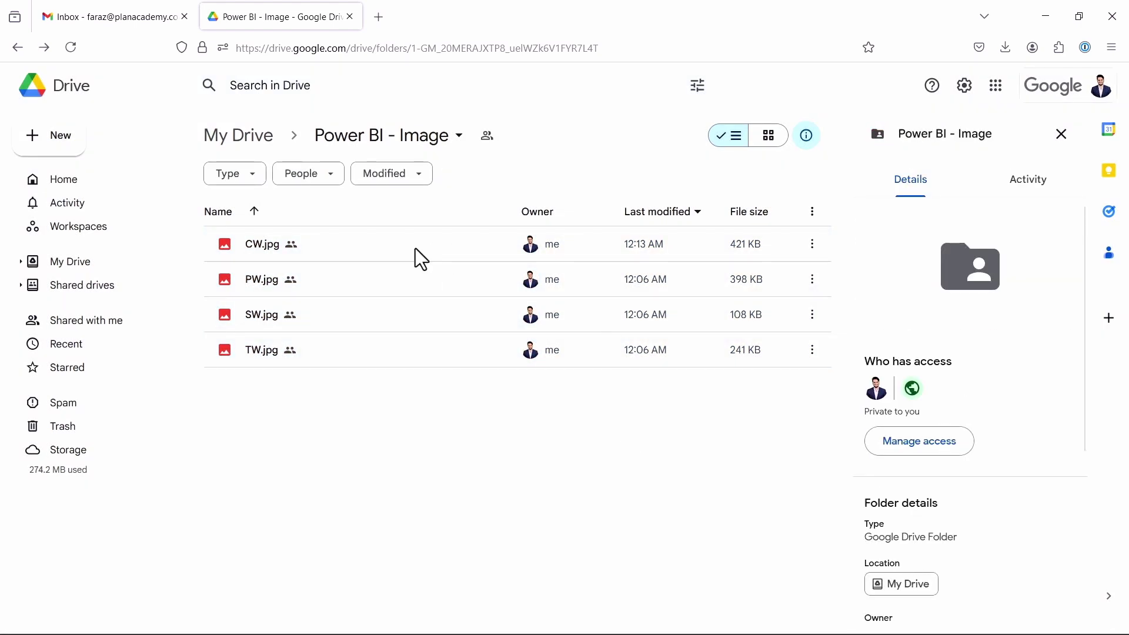
Step: Copy the share link of CW.jpg from Google Drive
left_click(445, 246)
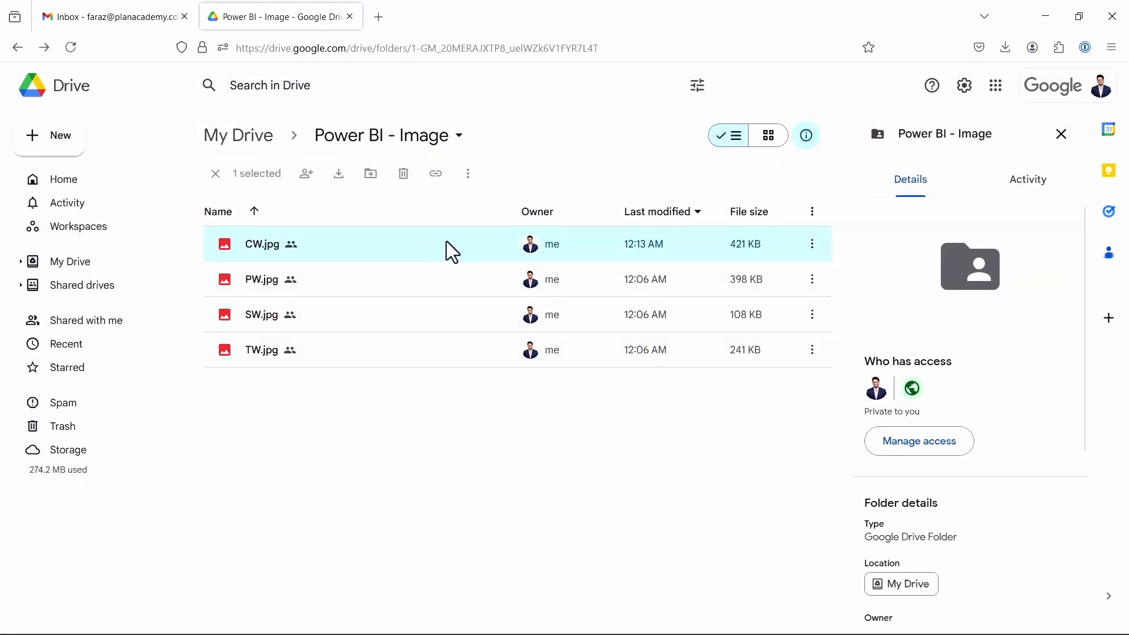
right_click(276, 244)
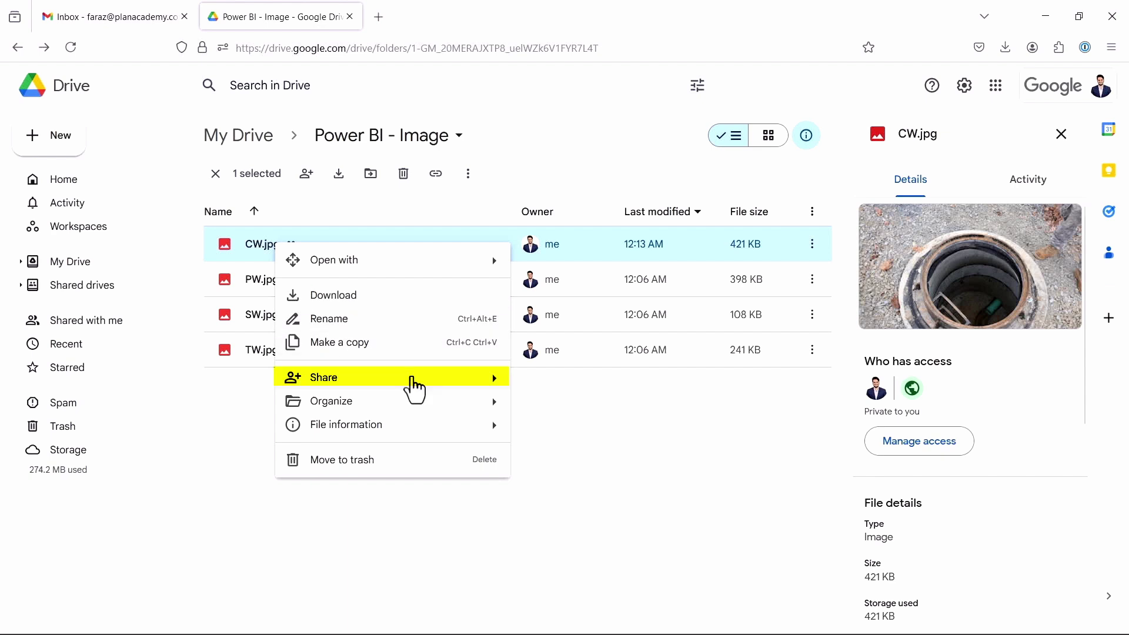
mouse_move(413, 379)
left_click(567, 407)
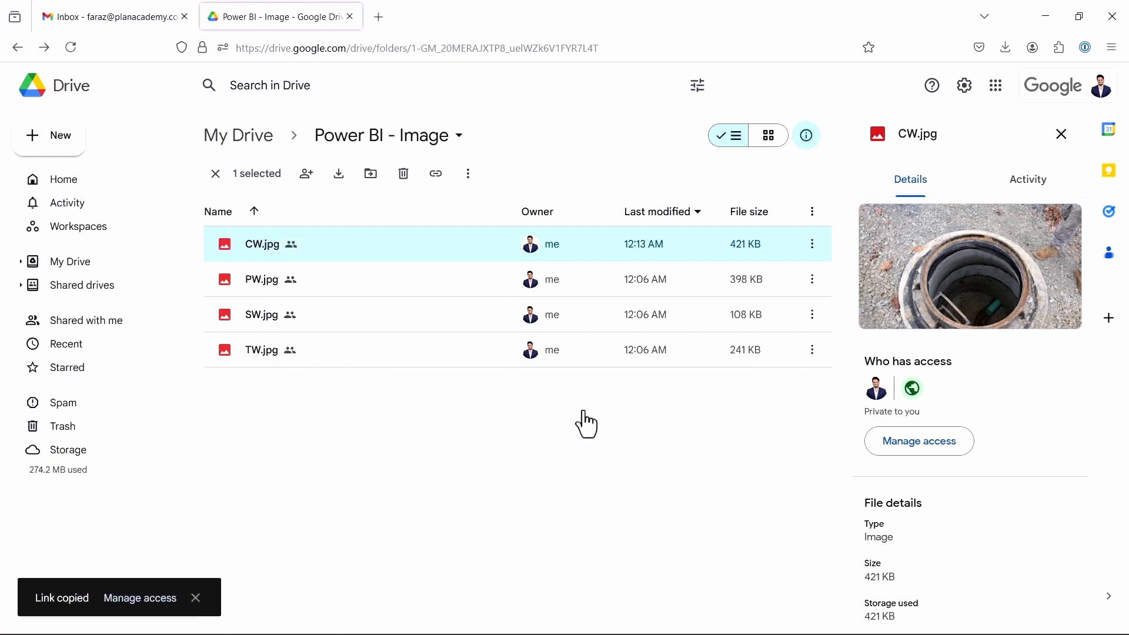
key("alt+Tab")
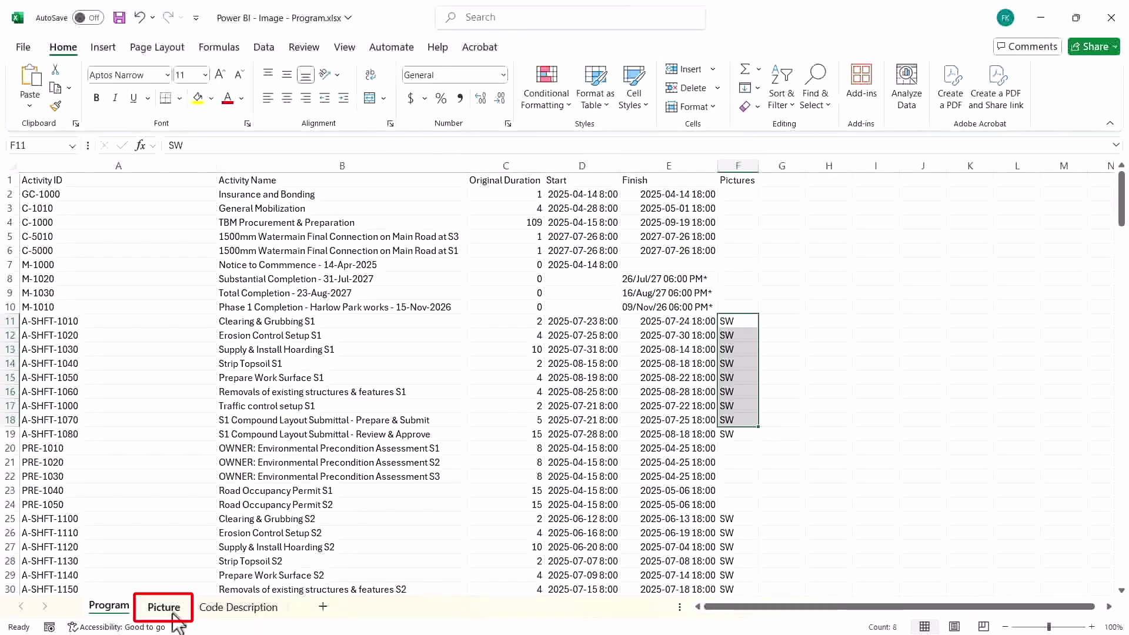
Step: Enter code CW in A2 and paste CW.jpg's link into B2 on the Picture sheet
left_click(164, 607)
left_click(224, 333)
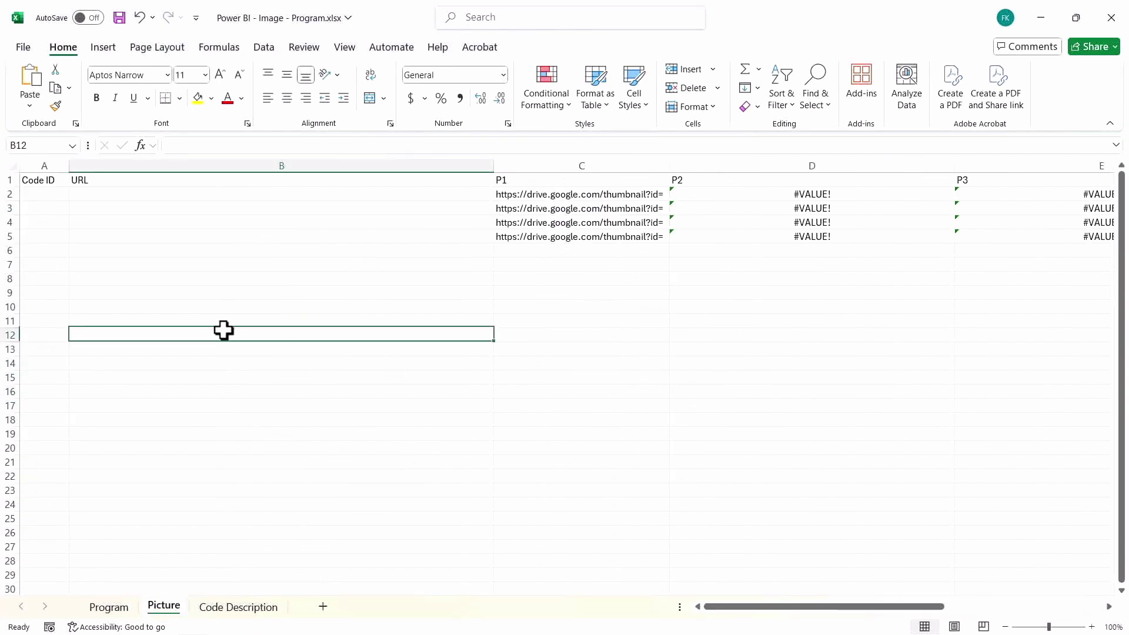
left_click(89, 194)
key("alt+Tab")
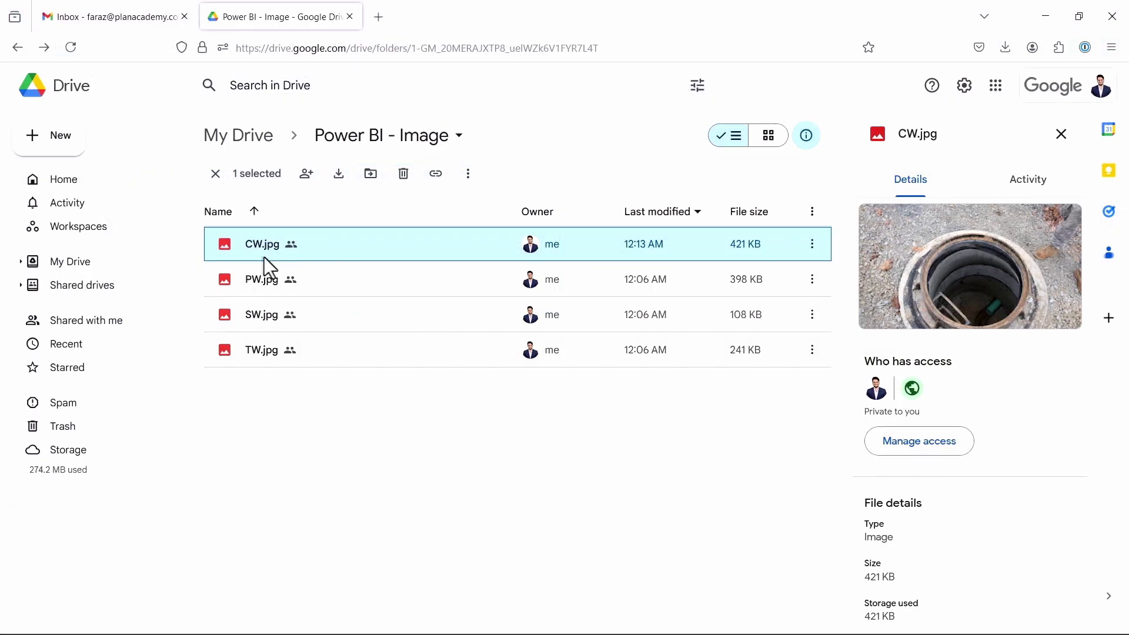
key("alt+Tab")
left_click(51, 194)
type("CW")
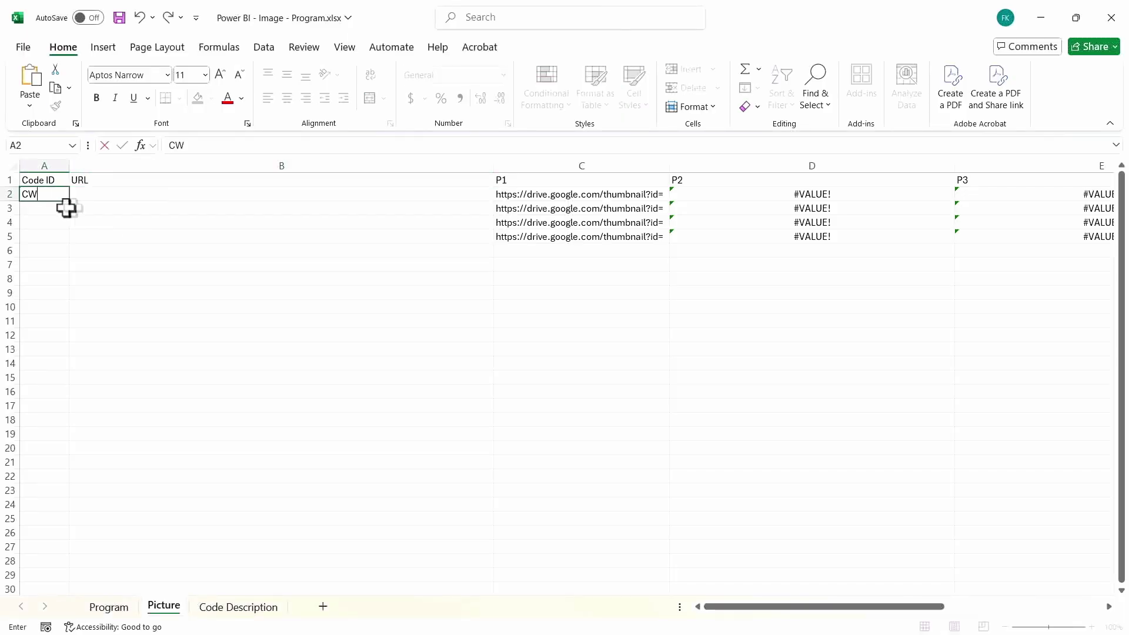
right_click(108, 194)
left_click(150, 246)
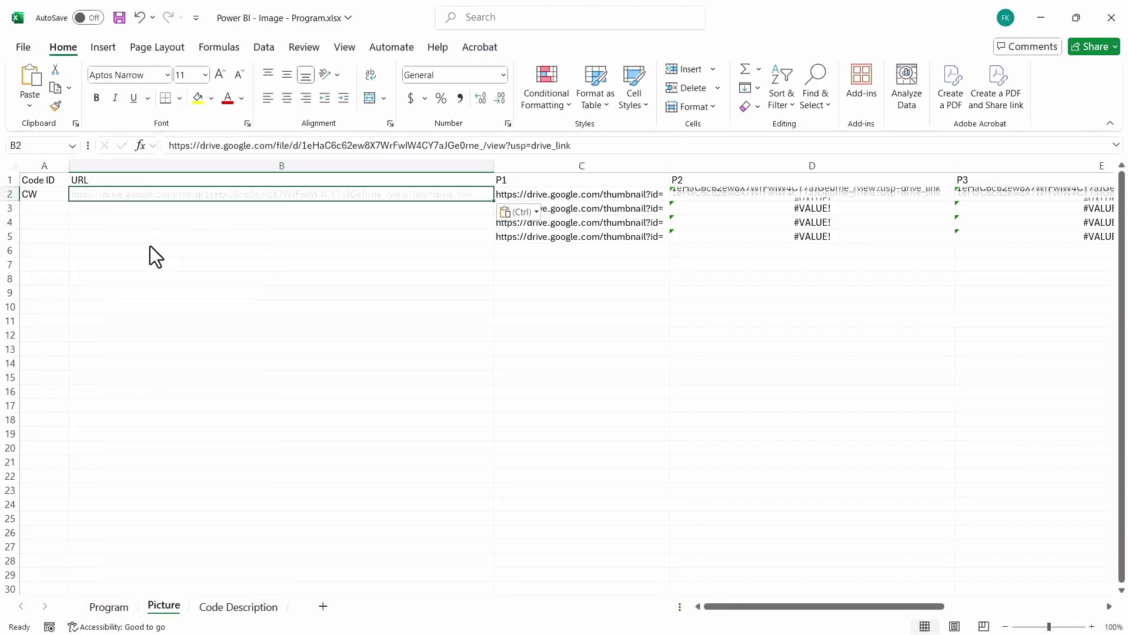
left_click(155, 260)
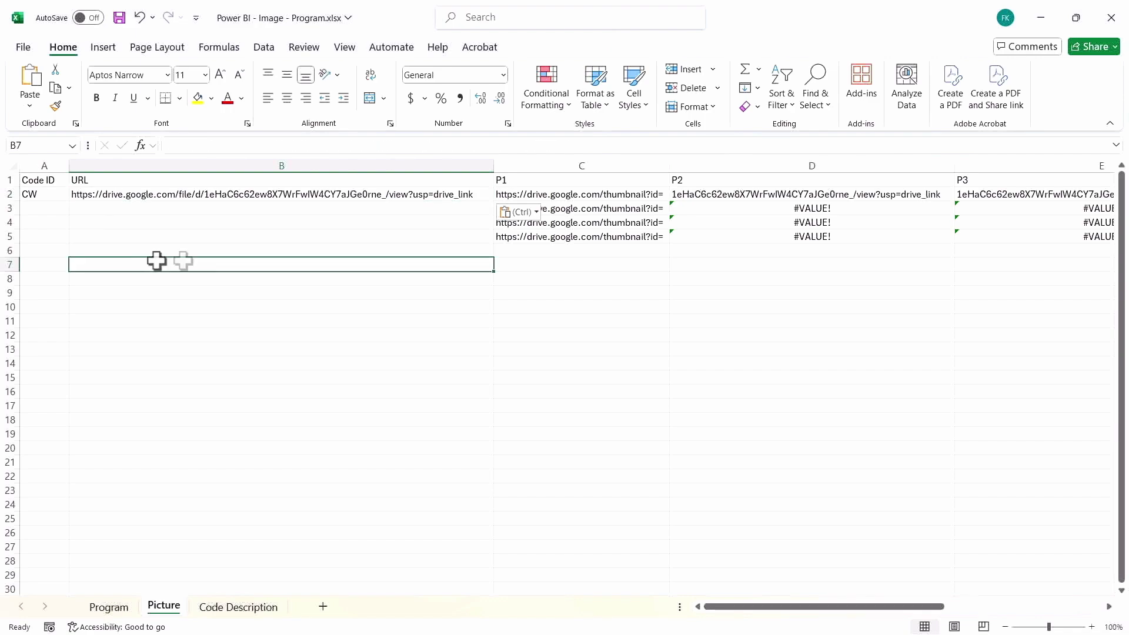
left_click(37, 210)
Step: Copy PW.jpg's share link into B3 as text with code PW in A3
key("alt+Tab")
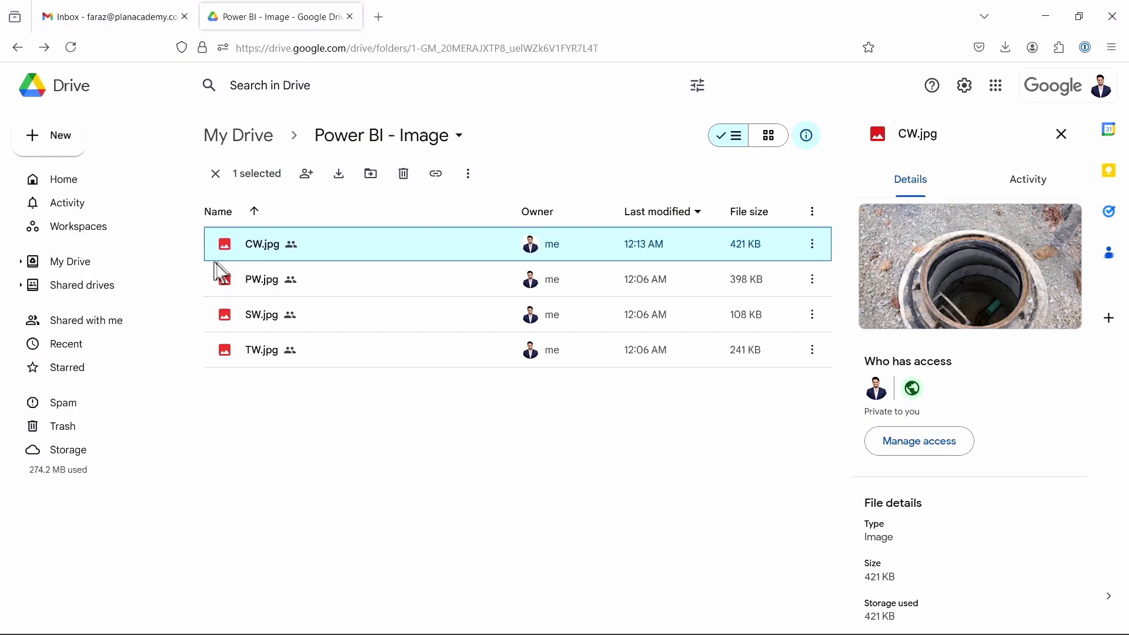
right_click(327, 283)
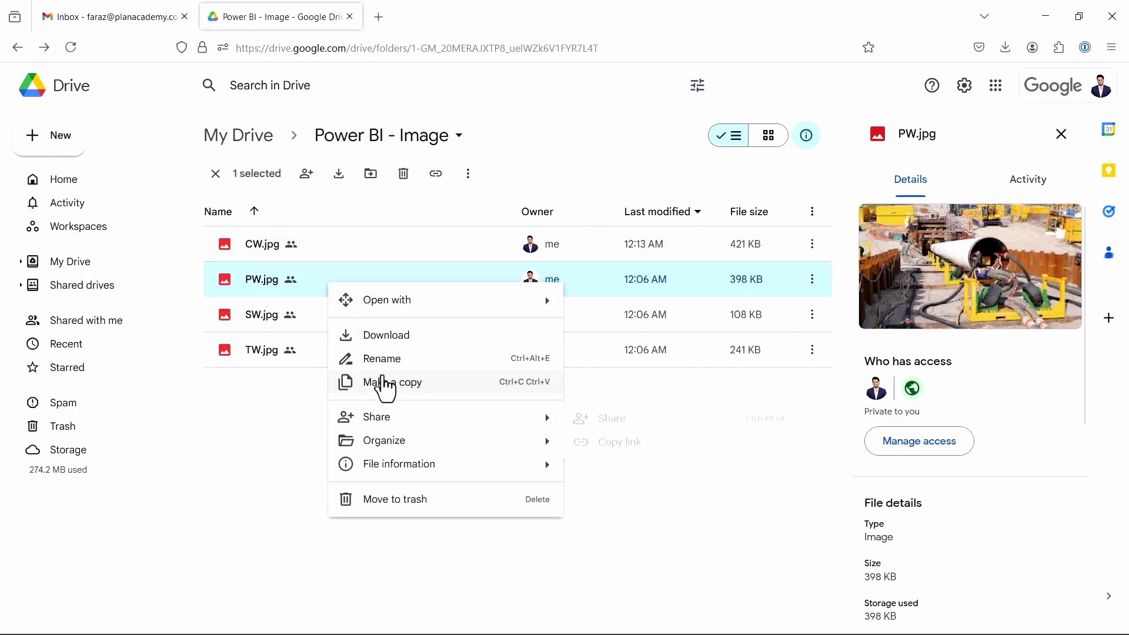
mouse_move(428, 418)
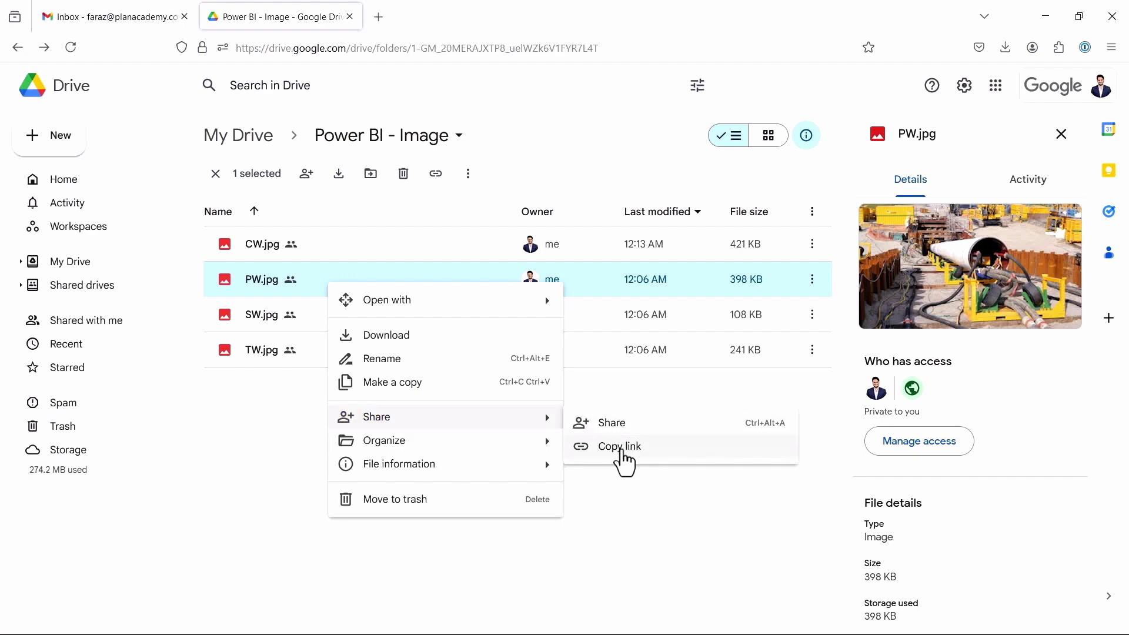
left_click(620, 447)
key("alt+Tab")
left_click(94, 209)
right_click(94, 210)
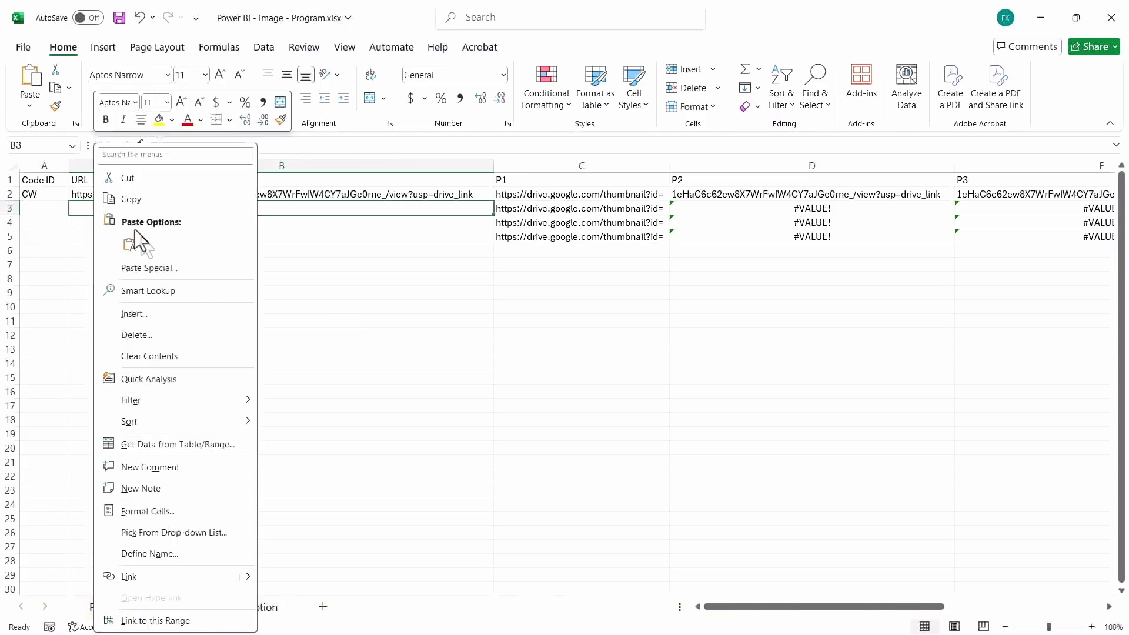
left_click(137, 246)
left_click(45, 209)
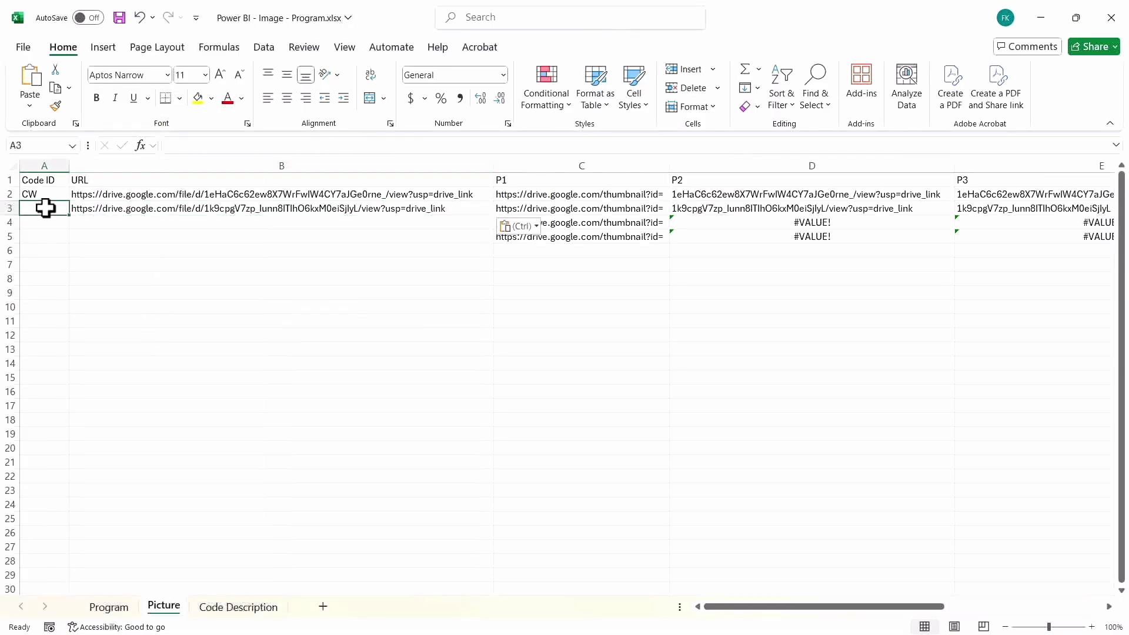
type("PW")
key("Return")
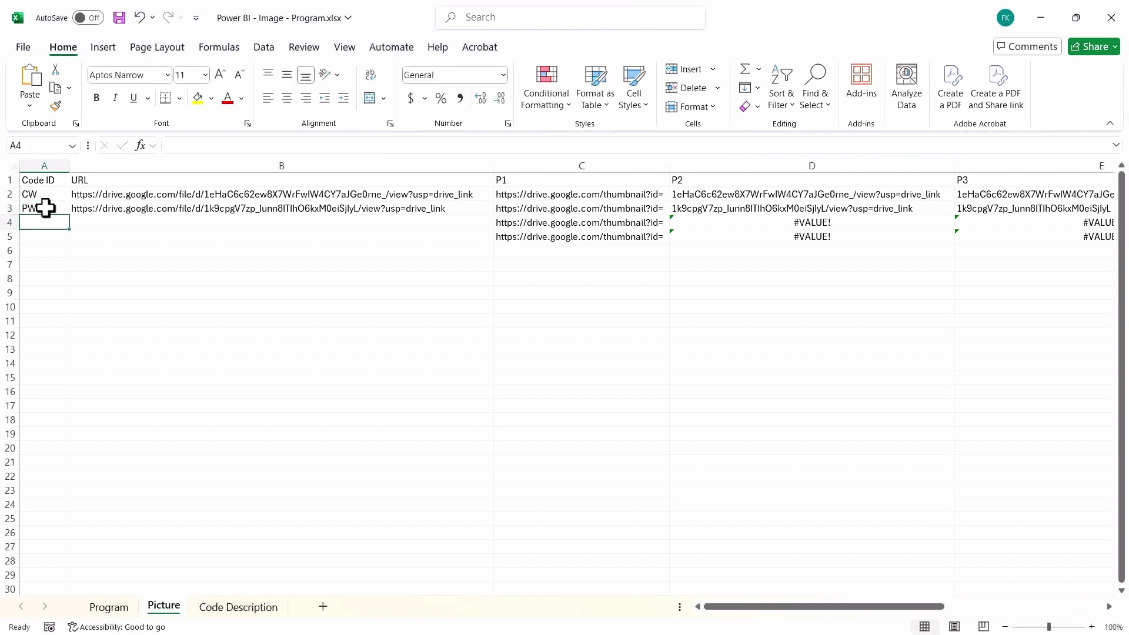
Step: Paste the remaining links into B4 and B5 with codes PW and TW
right_click(92, 223)
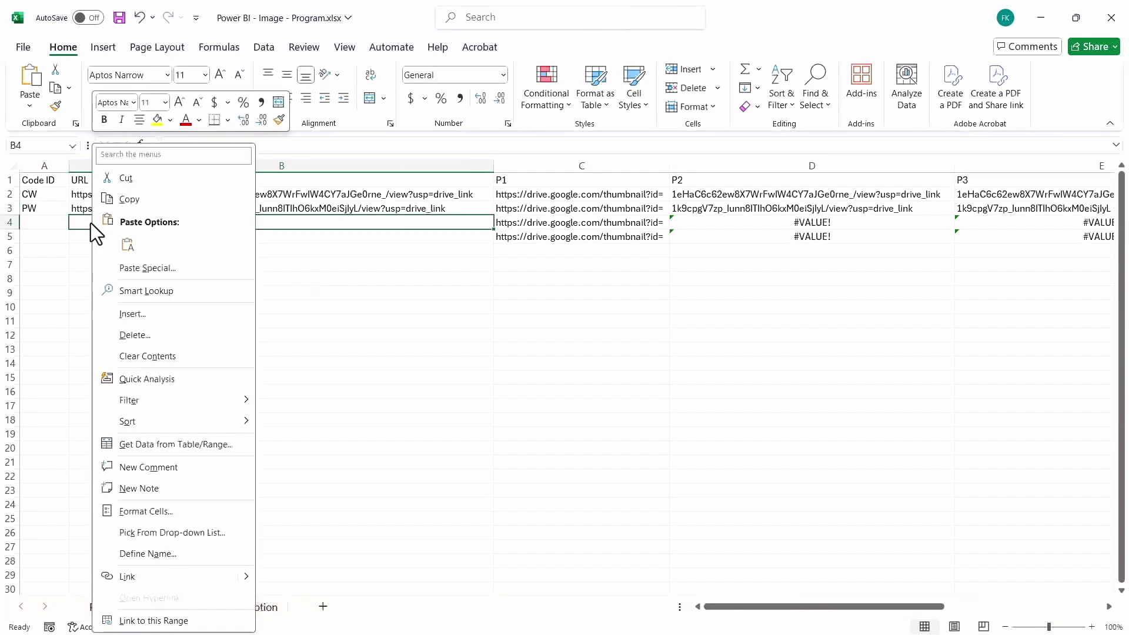
left_click(127, 244)
left_click(45, 224)
type("PW")
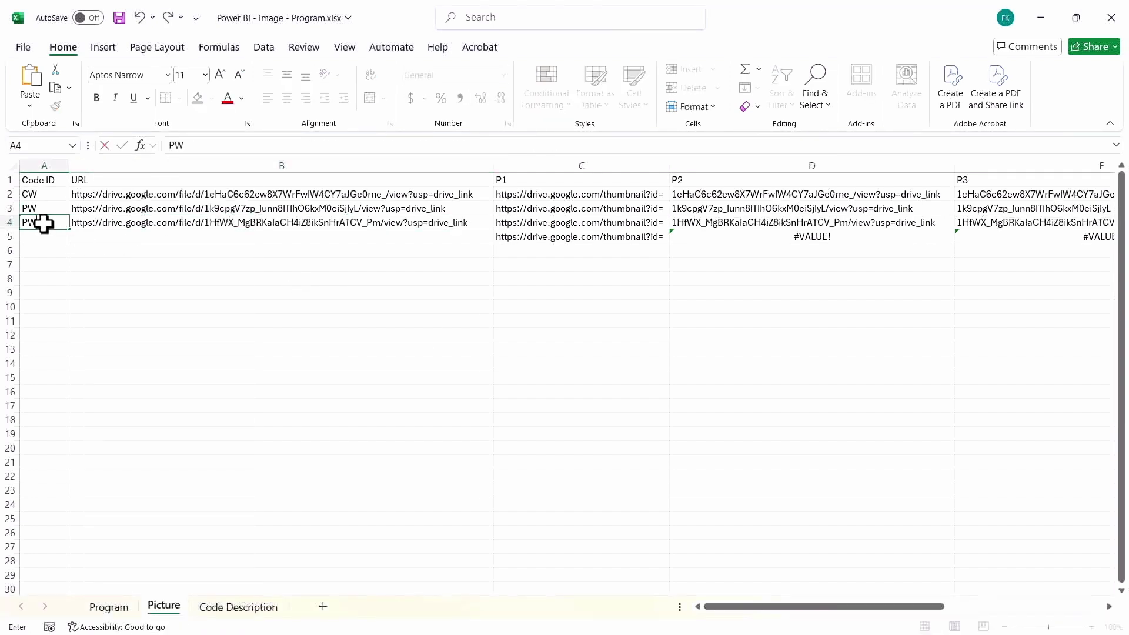
left_click(88, 236)
key("ctrl+v")
left_click(41, 240)
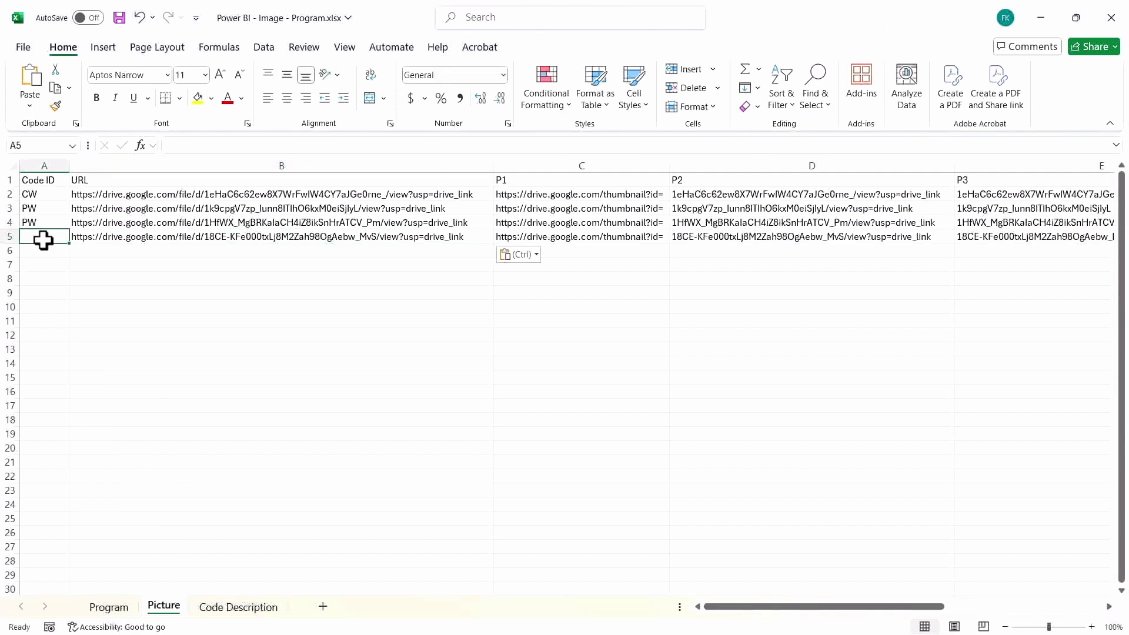
type("TW")
key("Return")
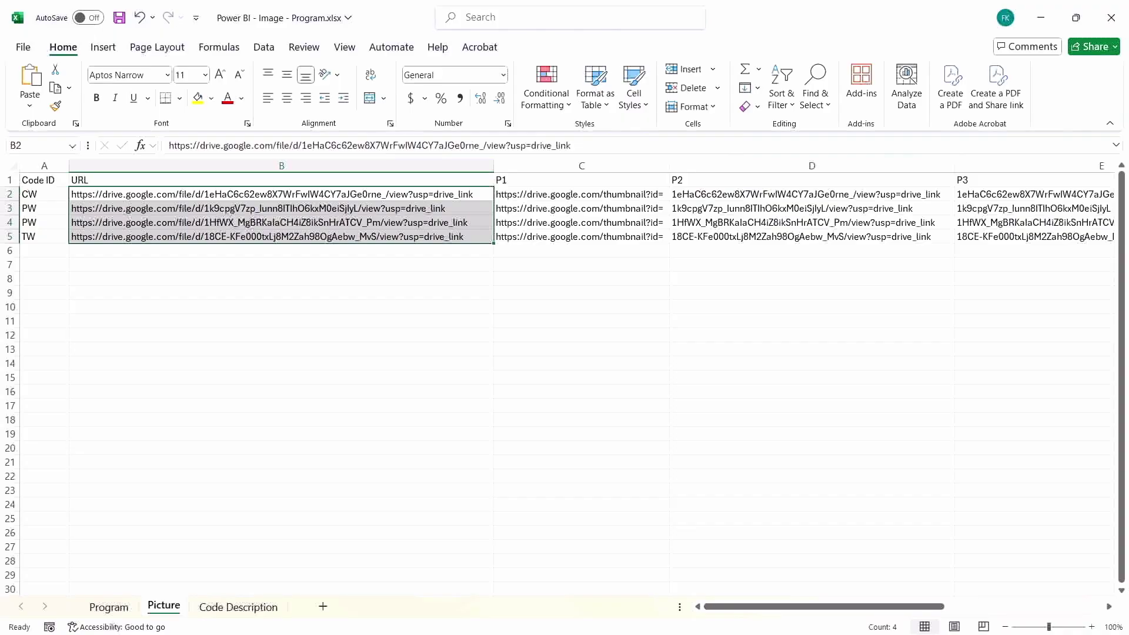
Step: Review the thumbnail links in G2:G5 and save the workbook
left_click_drag(884, 609, 1050, 613)
left_click_drag(820, 201, 815, 238)
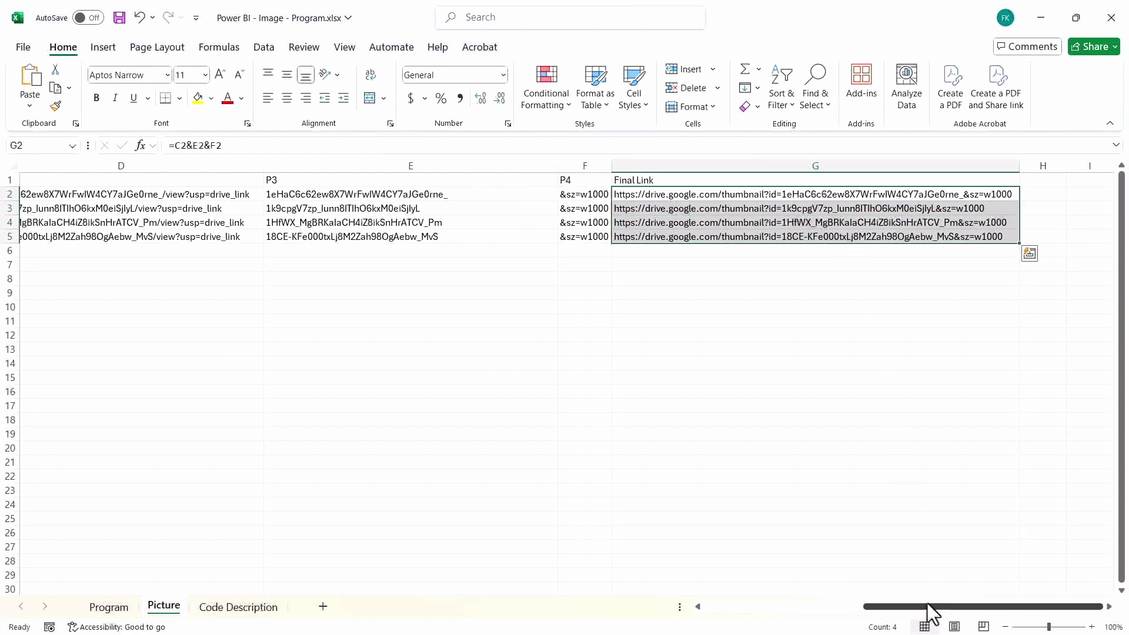
left_click_drag(927, 613, 759, 616)
left_click(344, 350)
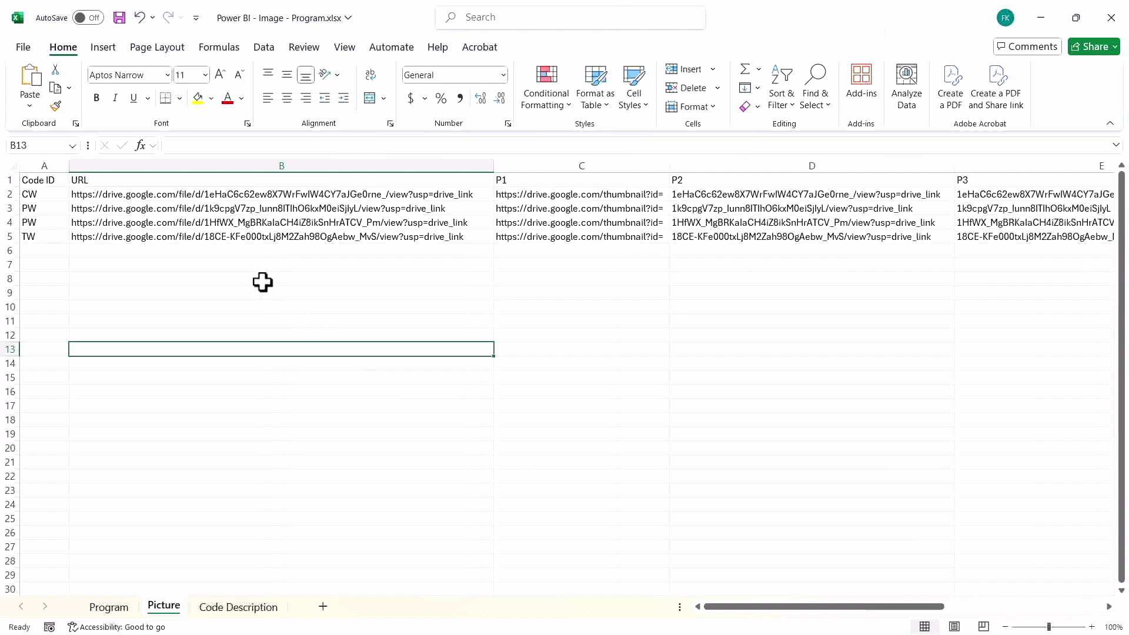
key("ctrl+s")
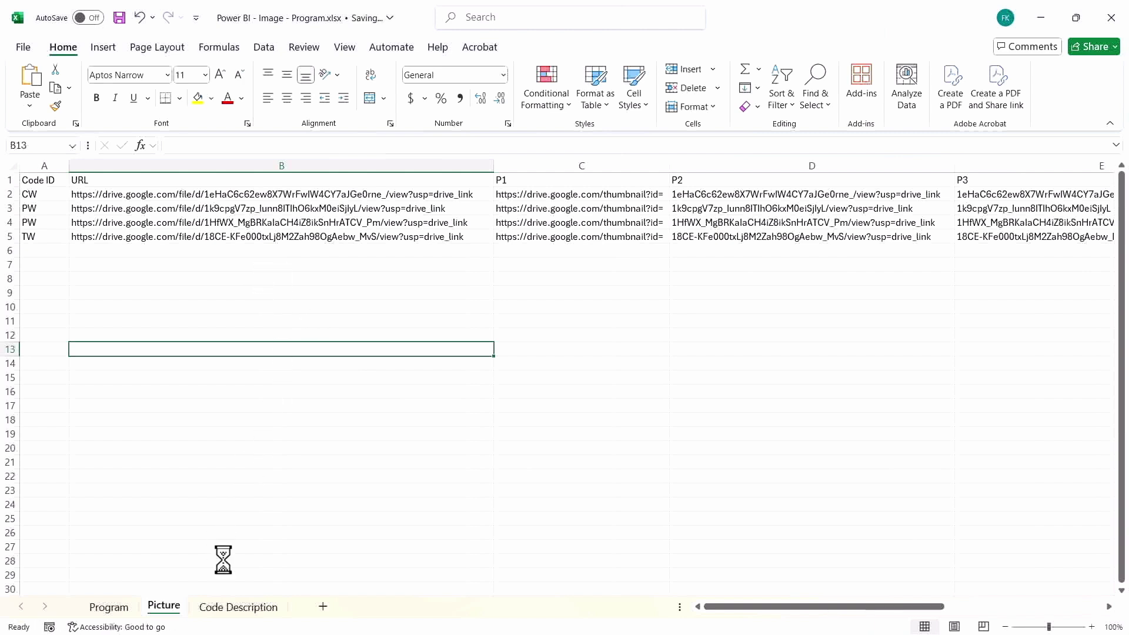
Step: Go to the empty Code Description sheet, then select all four Pictures values in P6 Activity Codes
left_click(235, 609)
left_click(346, 238)
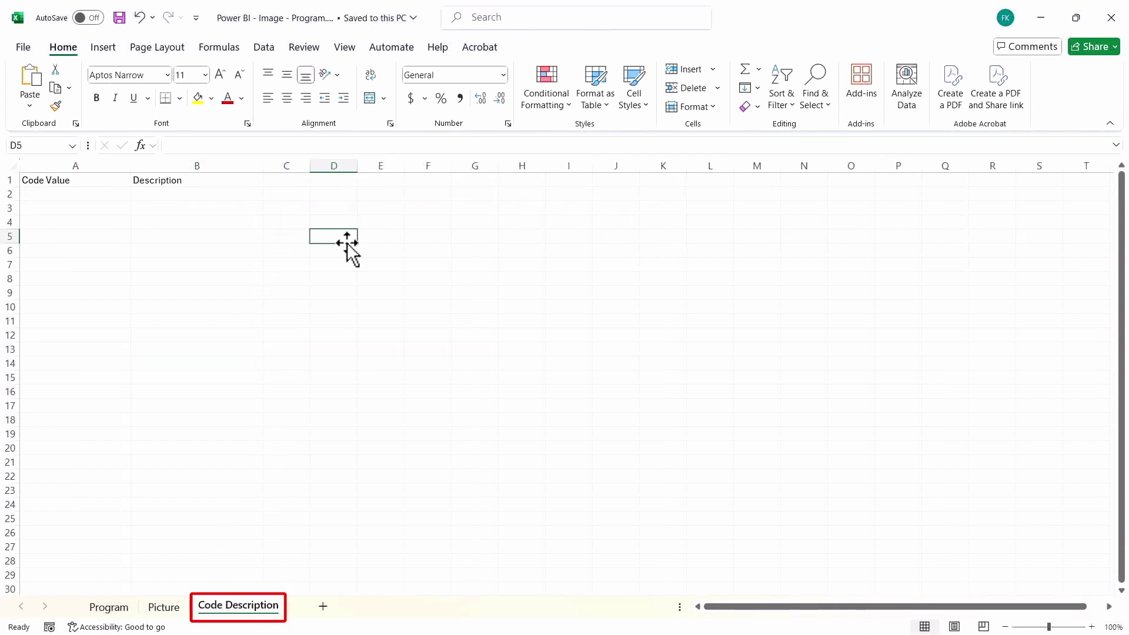
key("alt+Tab")
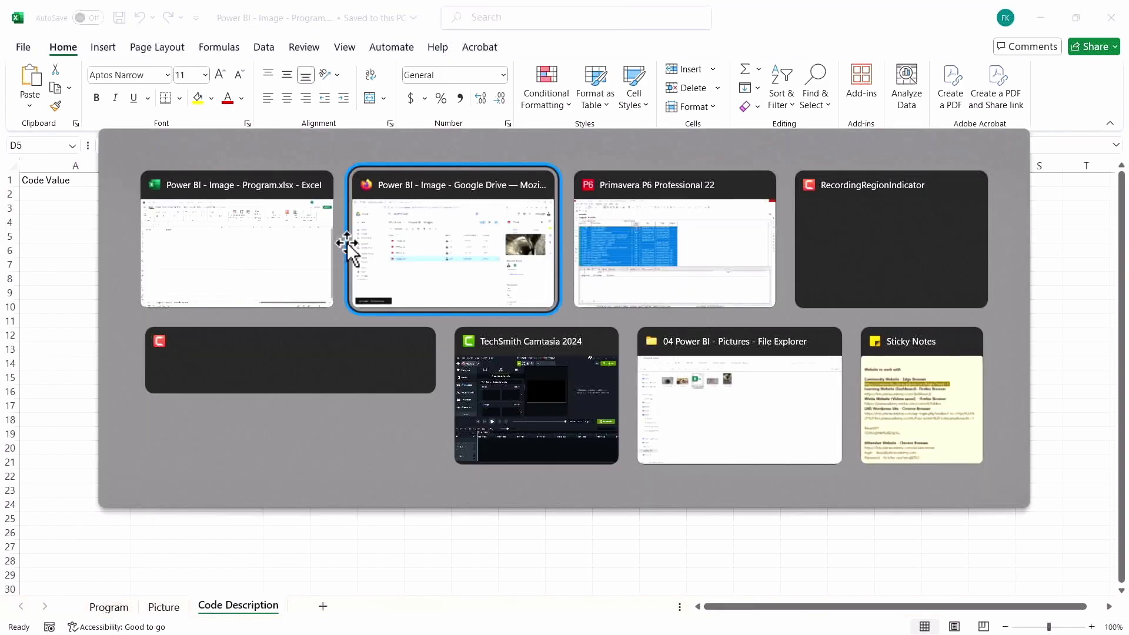
key("alt+Tab")
left_click(143, 27)
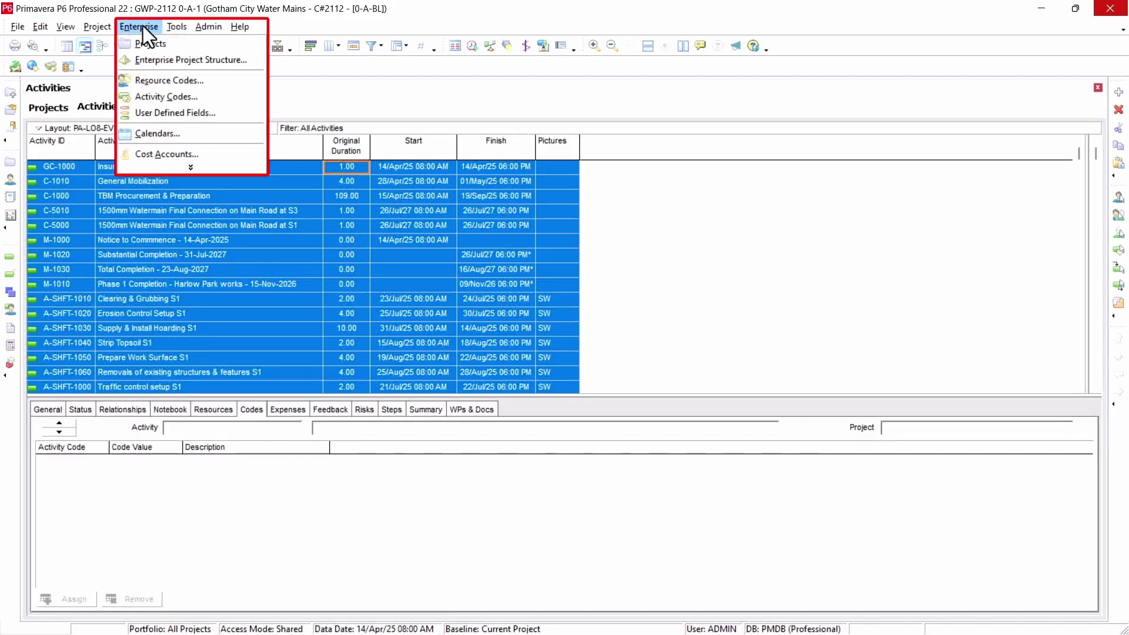
left_click(154, 98)
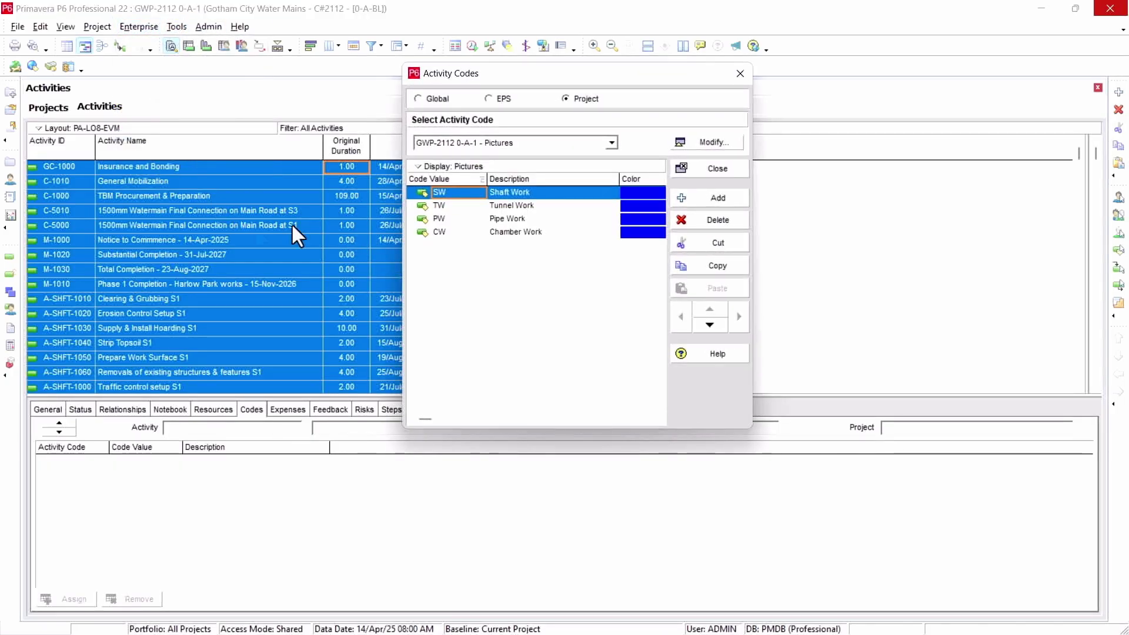
left_click(506, 234, "shift")
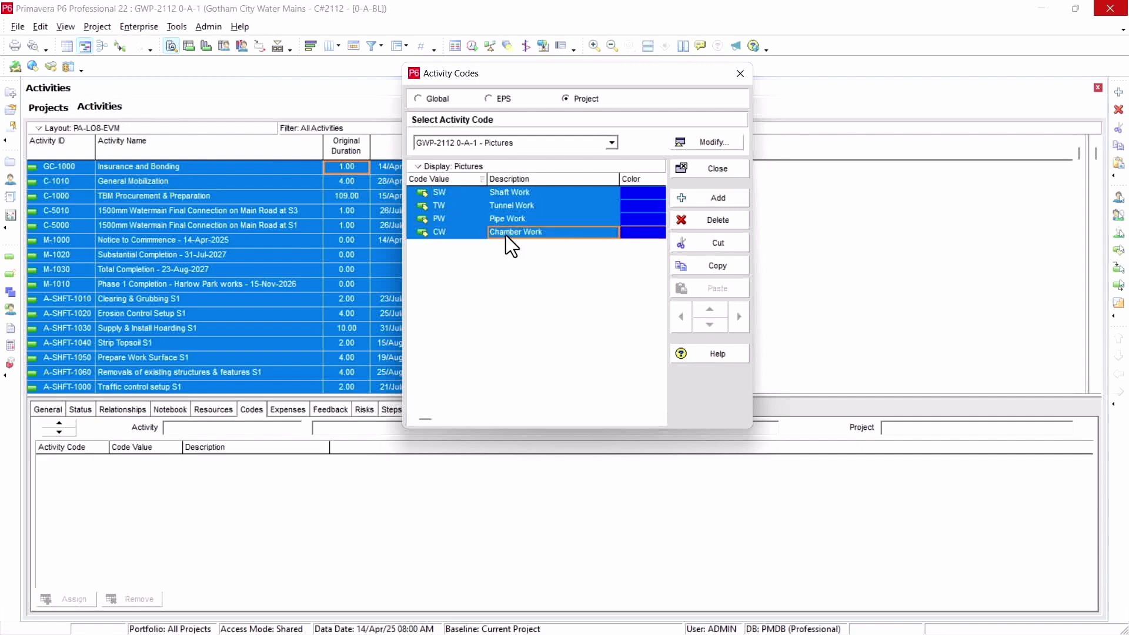
key("alt+Tab")
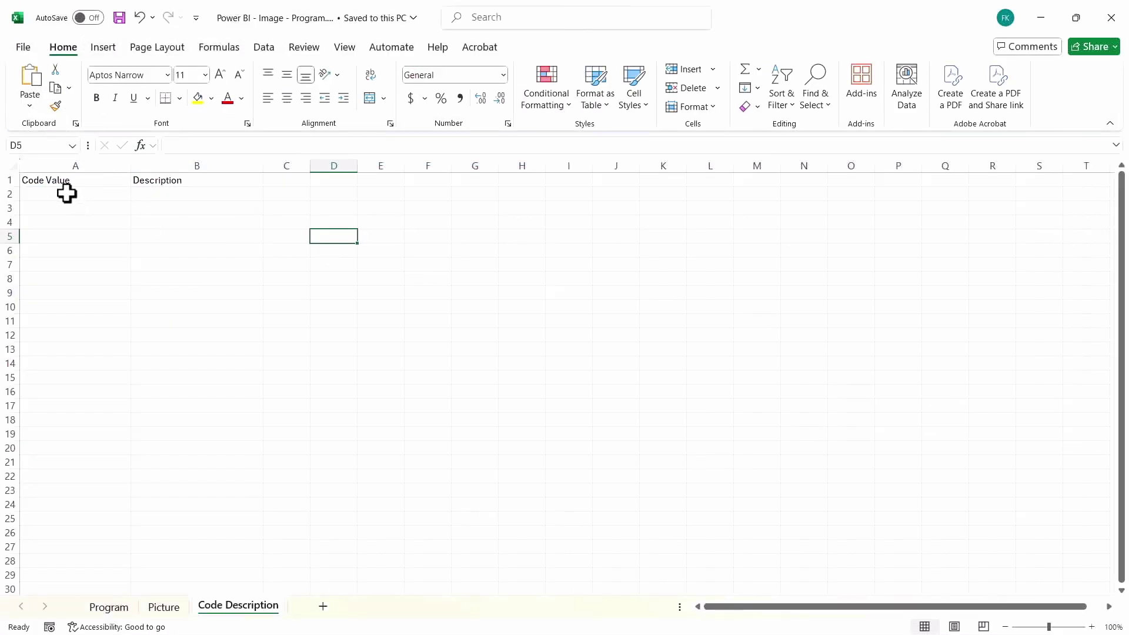
Step: Paste the SW, TW, PW, CW code values into A2 and delete colour column C
right_click(66, 194)
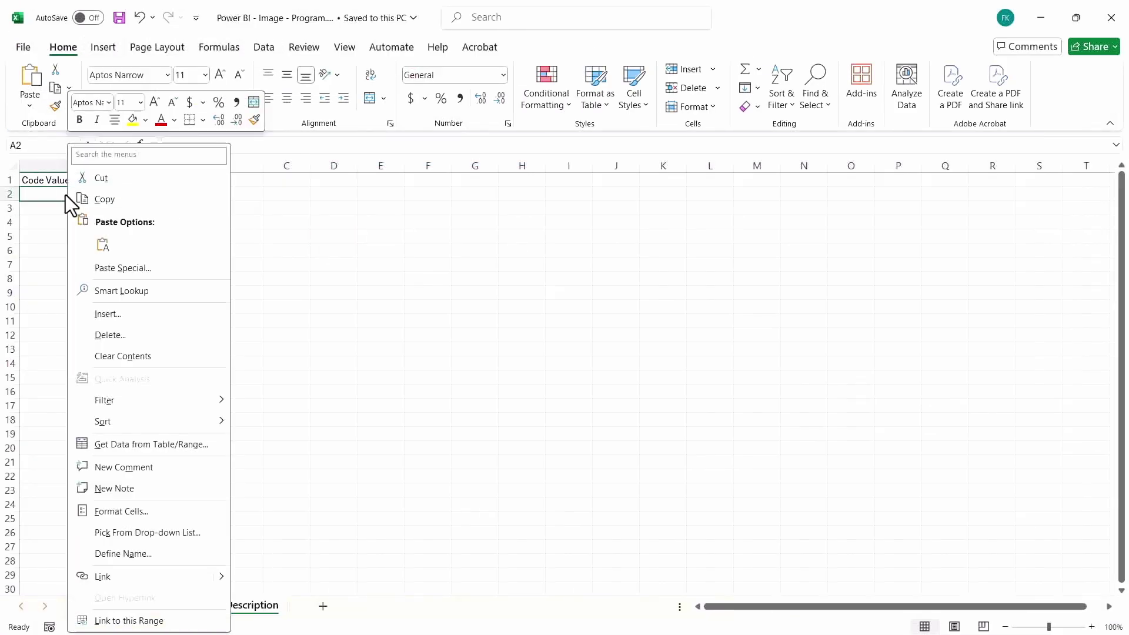
left_click(102, 245)
left_click(287, 165)
right_click(285, 169)
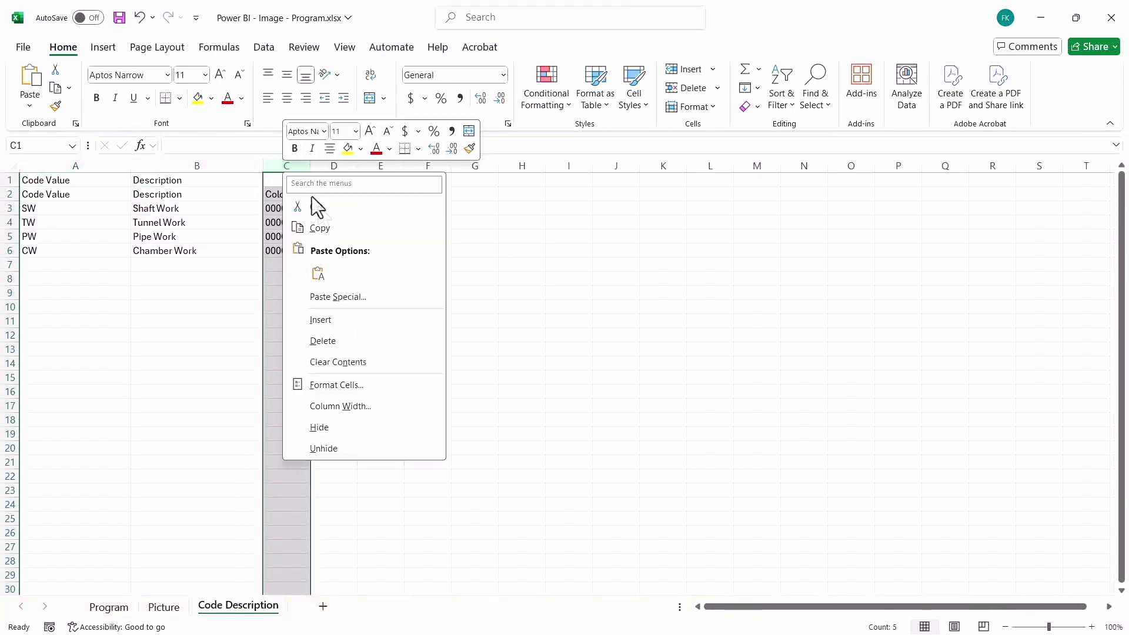
left_click(348, 340)
left_click(428, 293)
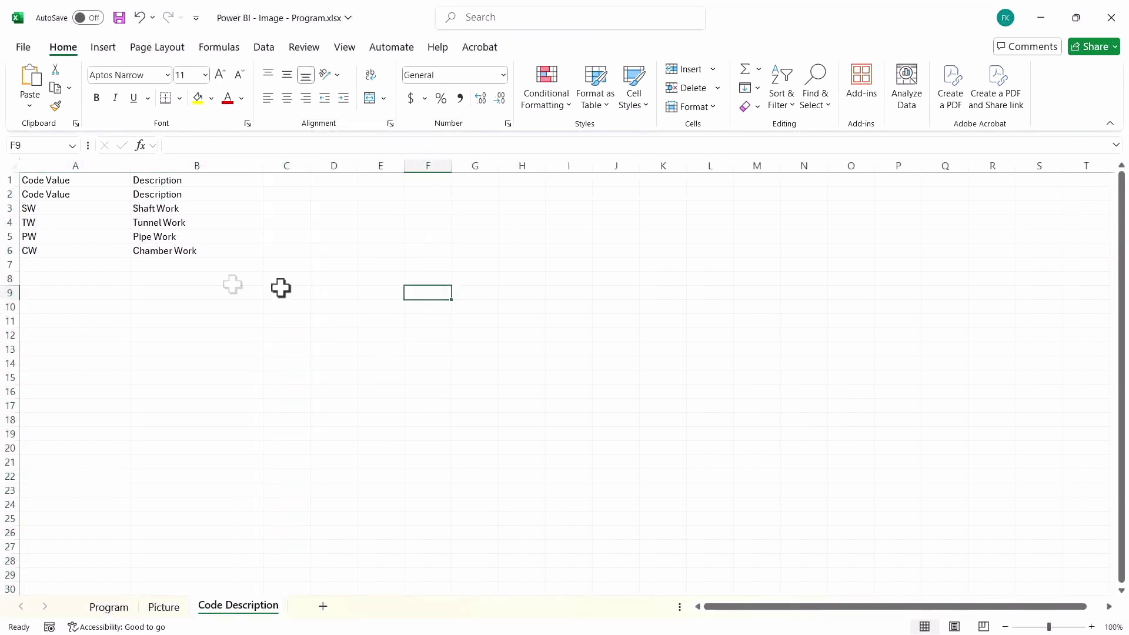
Step: Delete the duplicate header row 2, check the codes and descriptions, then go to the Program sheet
right_click(6, 196)
left_click(82, 367)
left_click(162, 300)
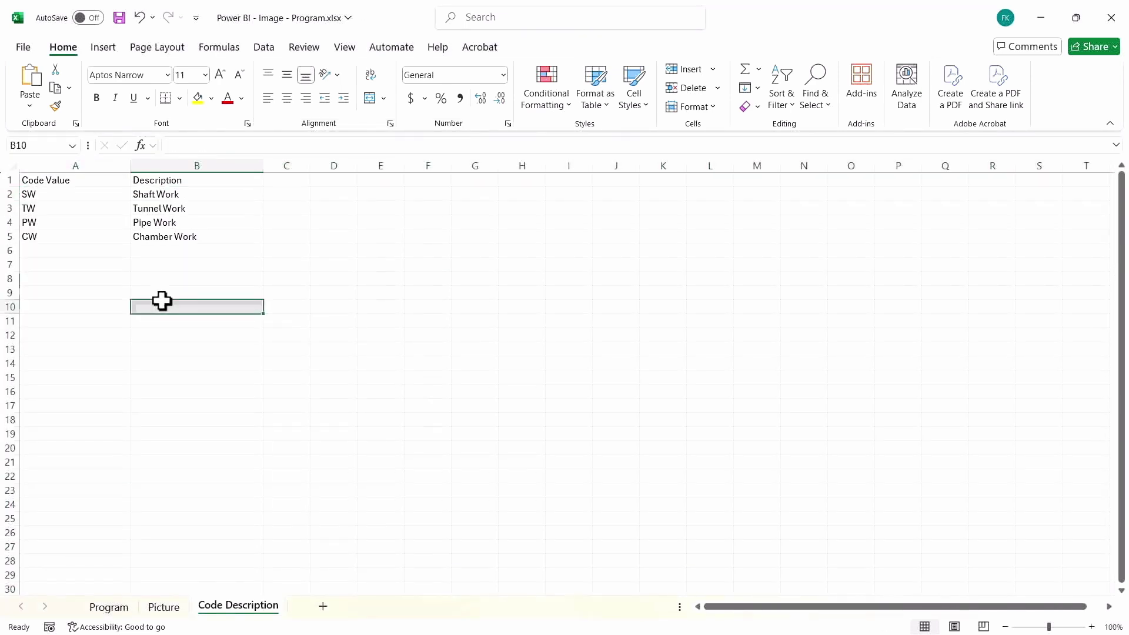
left_click_drag(68, 189, 63, 236)
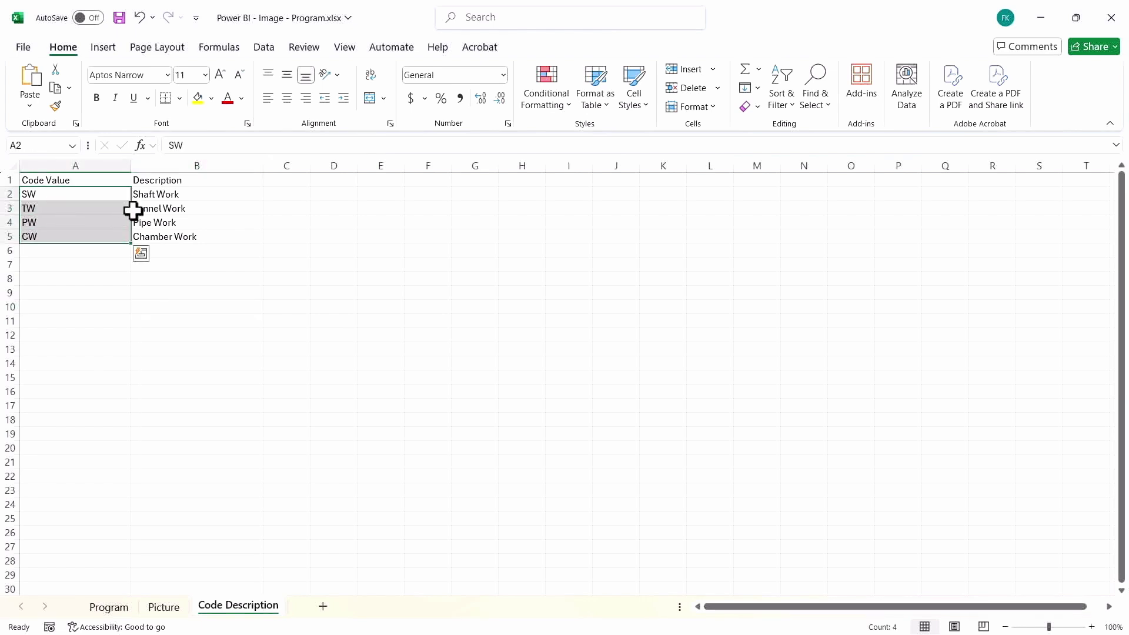
left_click_drag(140, 209, 151, 235)
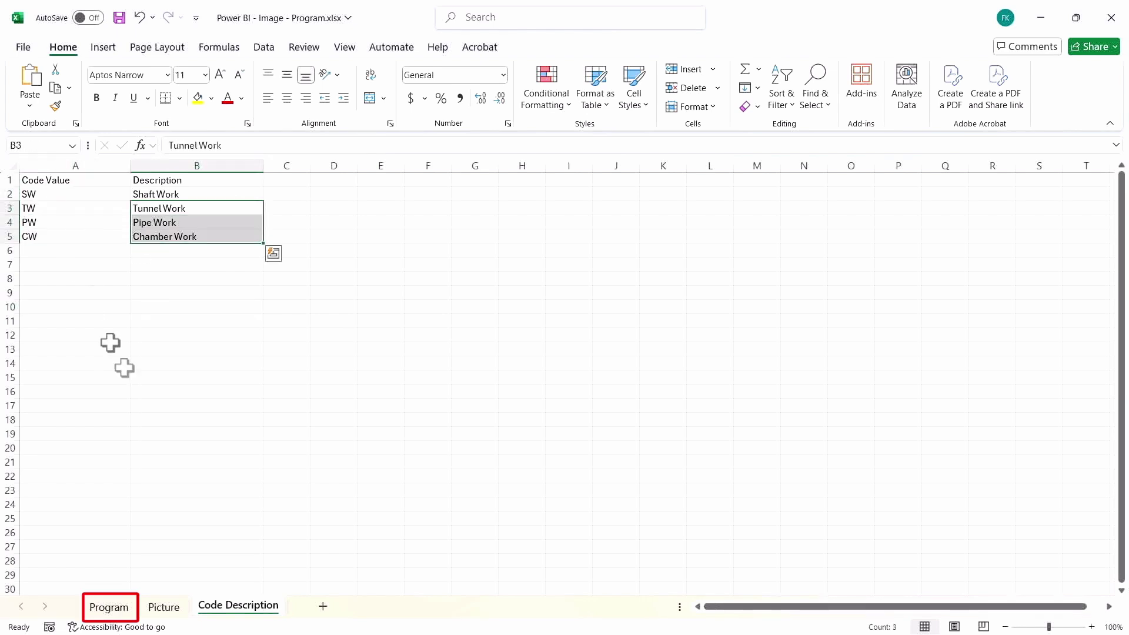
left_click(142, 394)
left_click(110, 606)
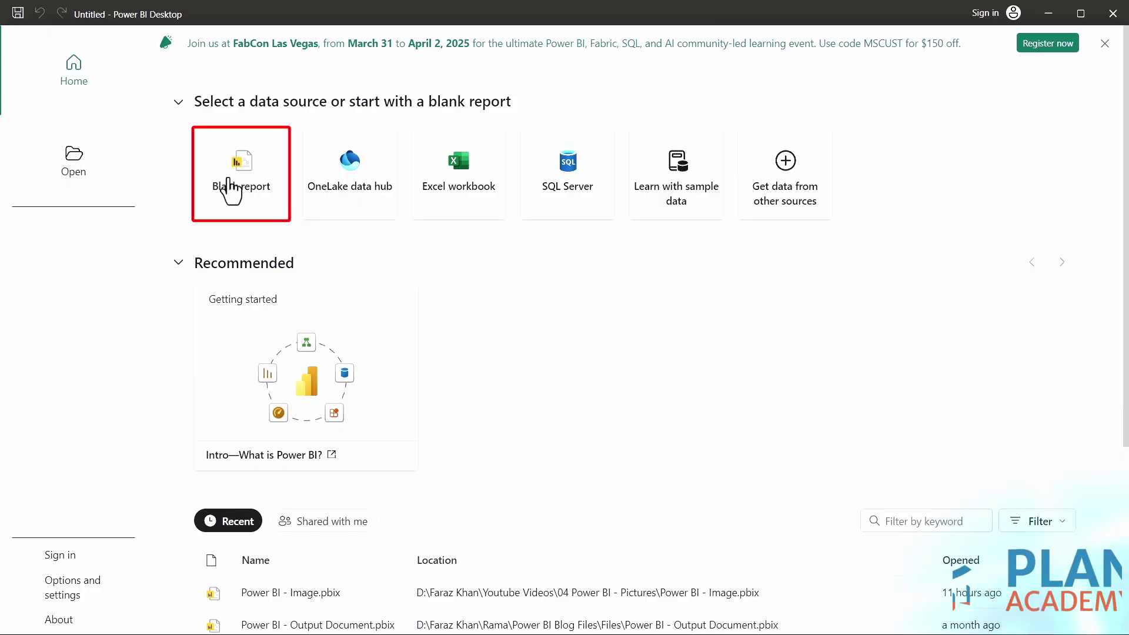
Step: Start a blank Power BI report and connect to the Excel workbook Power BI - Image - Program.xlsx
left_click(230, 183)
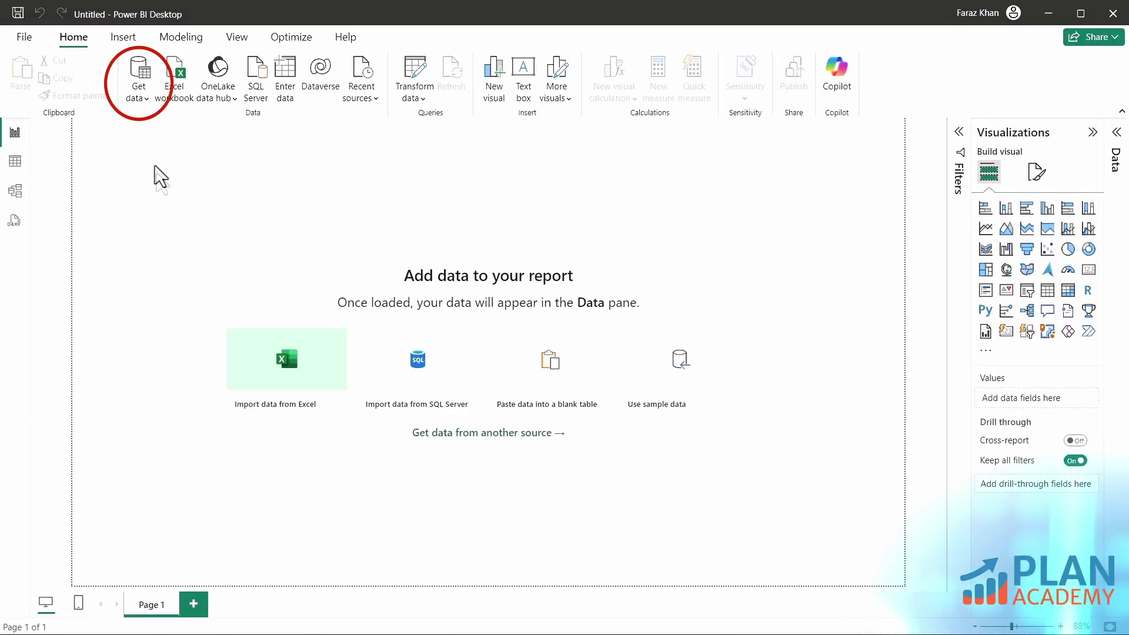
left_click(137, 94)
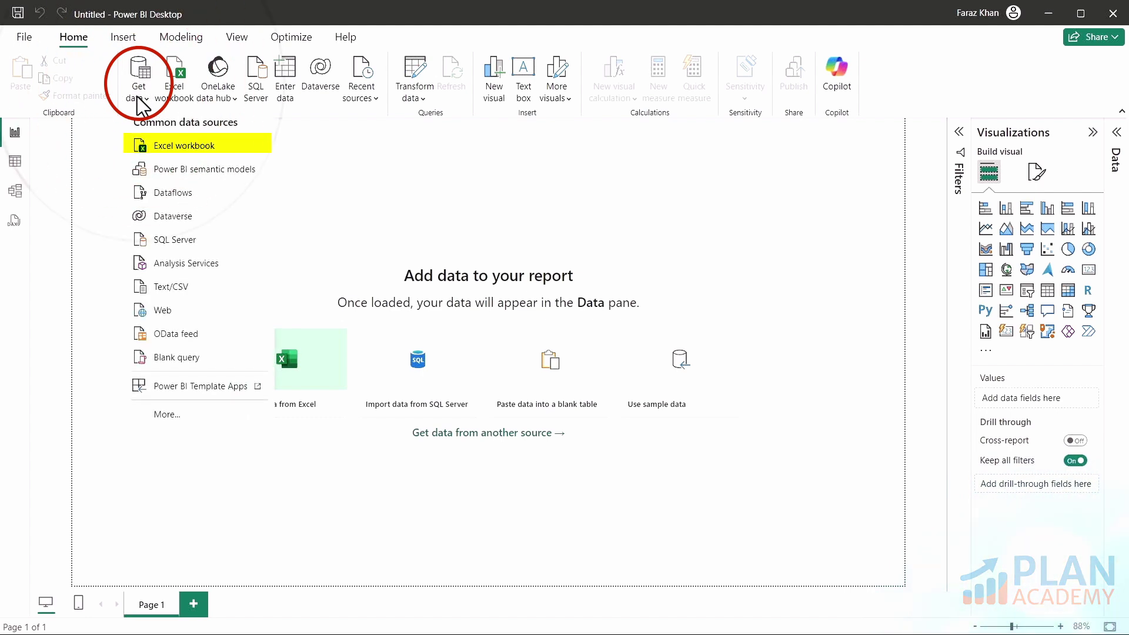
left_click(166, 149)
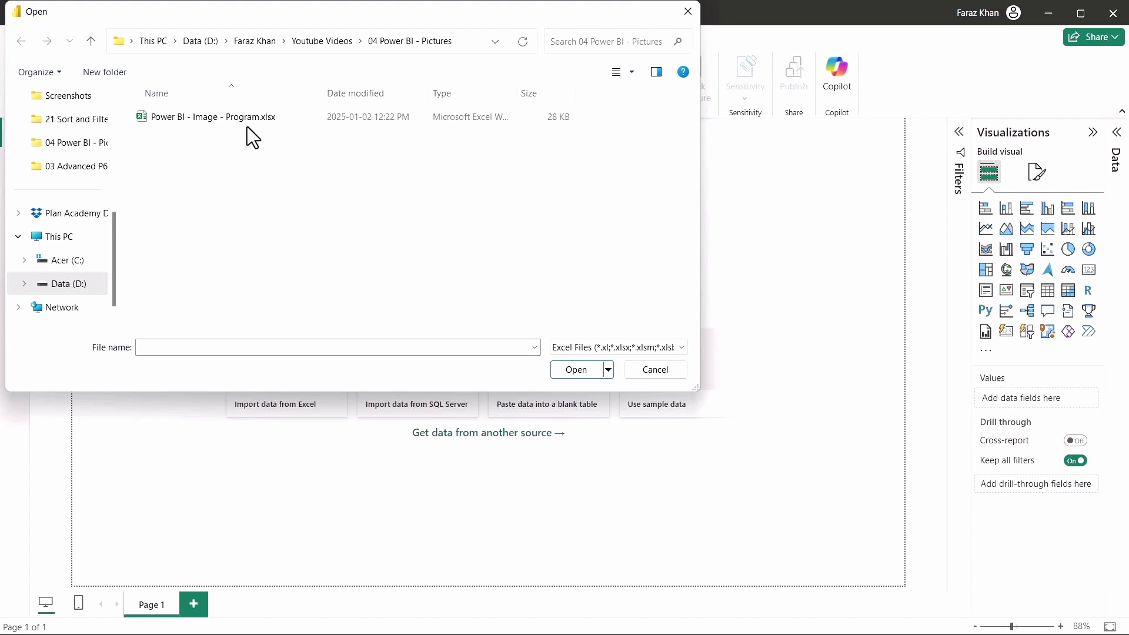
left_click(294, 117)
left_click(574, 372)
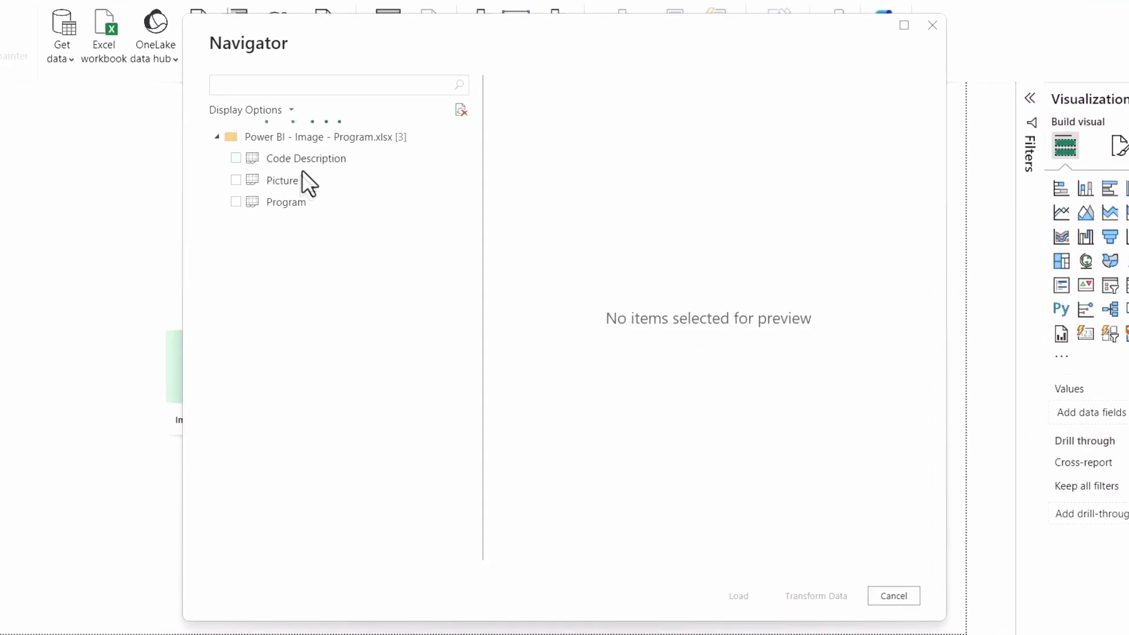
Step: Select the Code Description, Picture and Program sheets and load them into Power Query via Transform Data
left_click(227, 154)
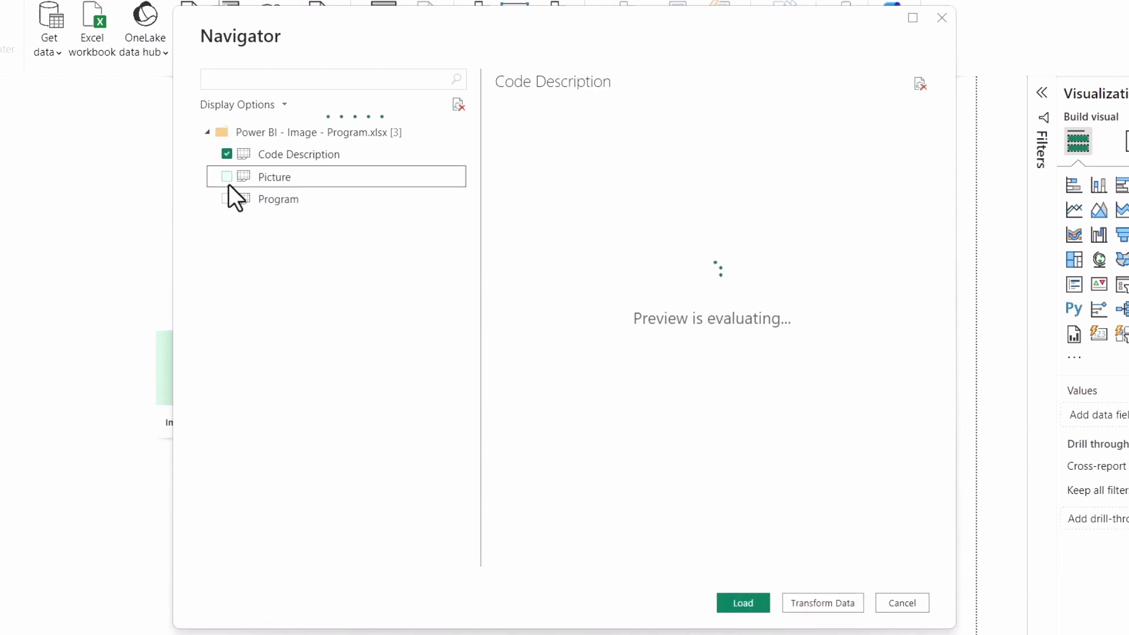
left_click(227, 176)
left_click(227, 199)
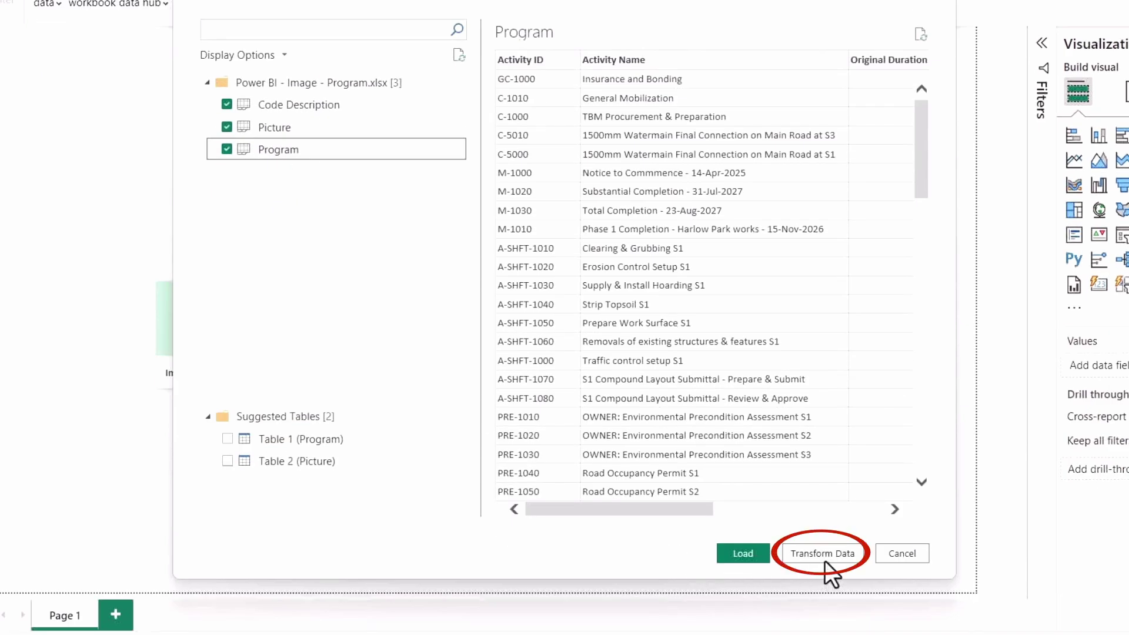
left_click(823, 556)
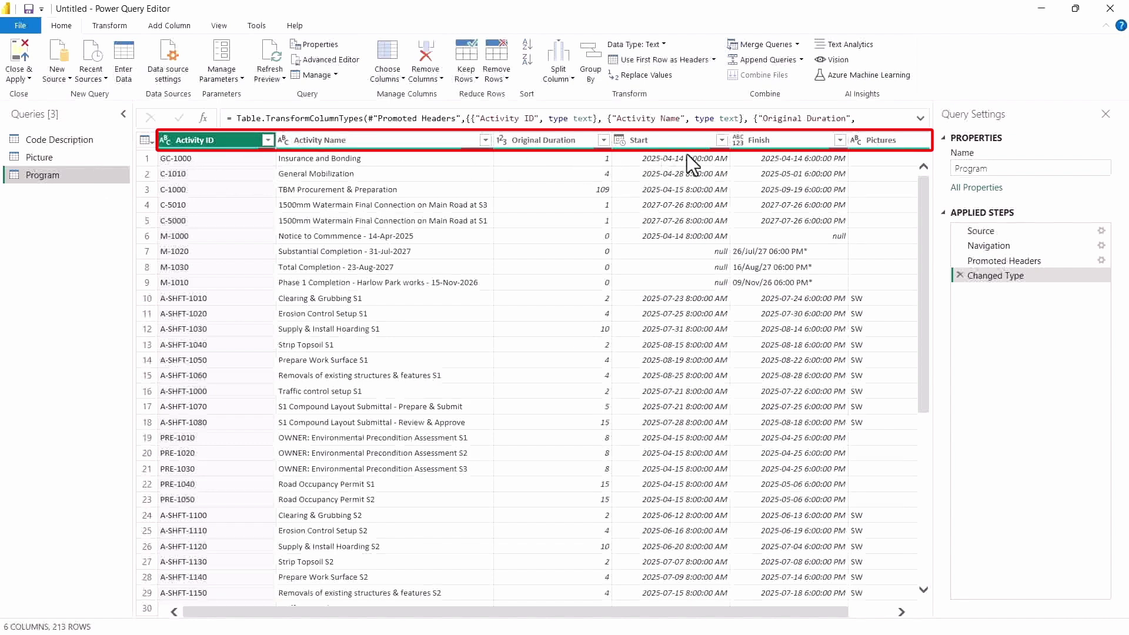
Step: Change the Program query's Finish column to Date, replacing the earlier type conversion
left_click_drag(721, 612, 673, 612)
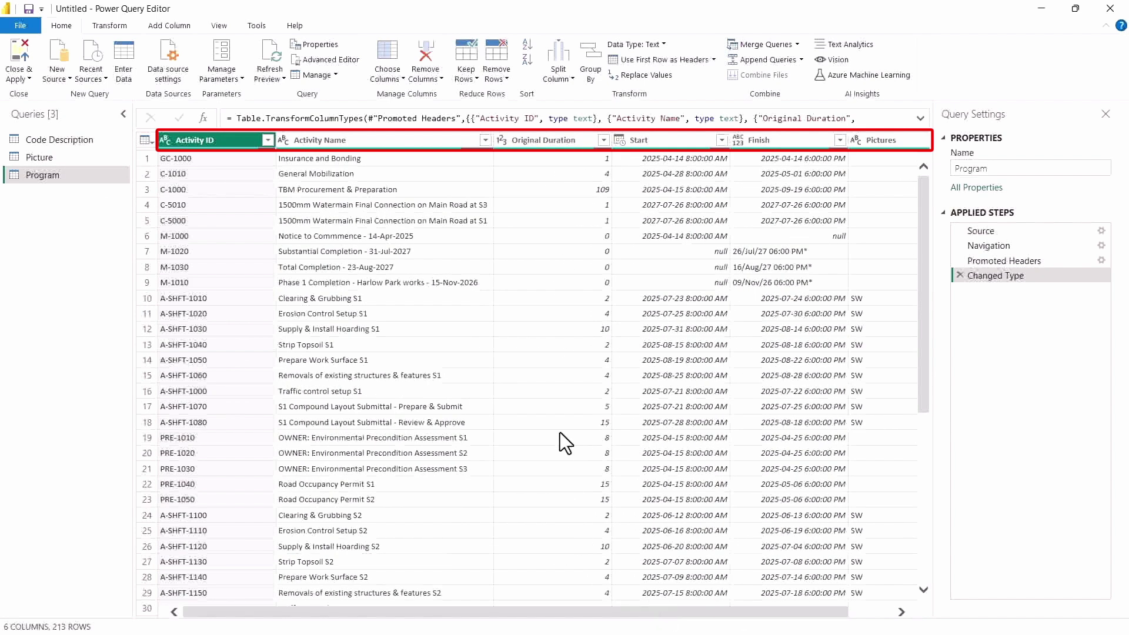
left_click(740, 140)
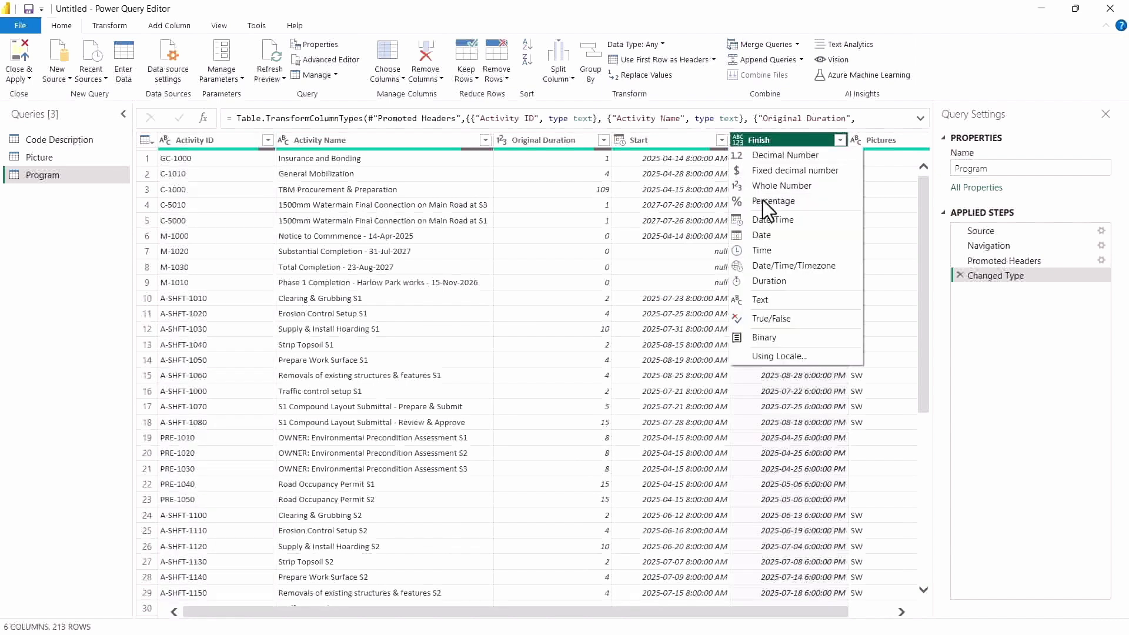
left_click(772, 220)
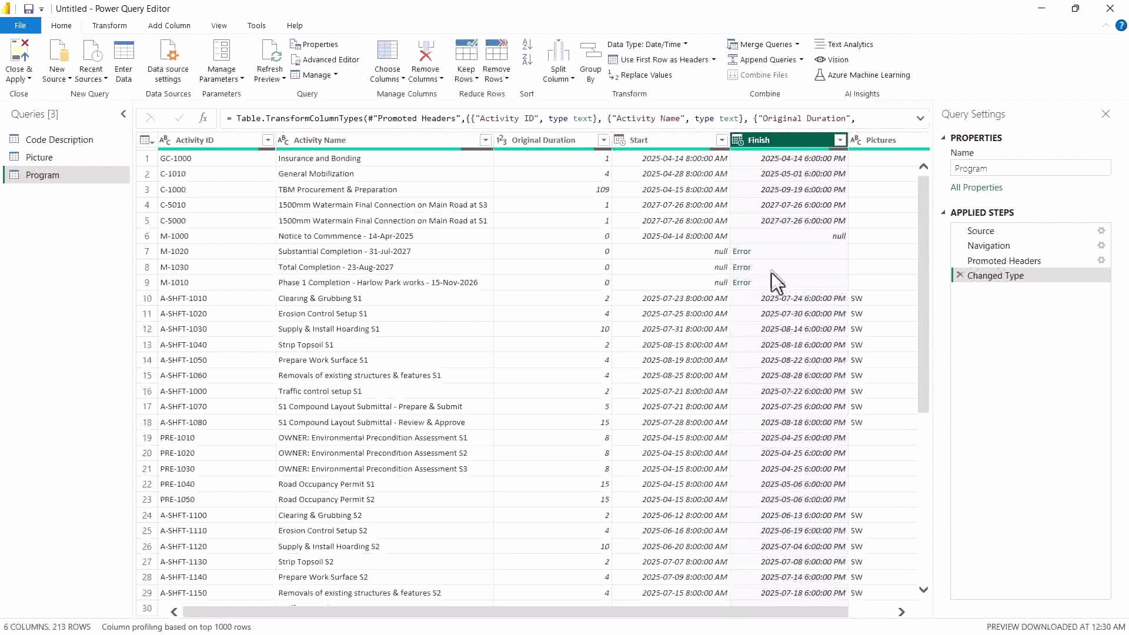
left_click(737, 140)
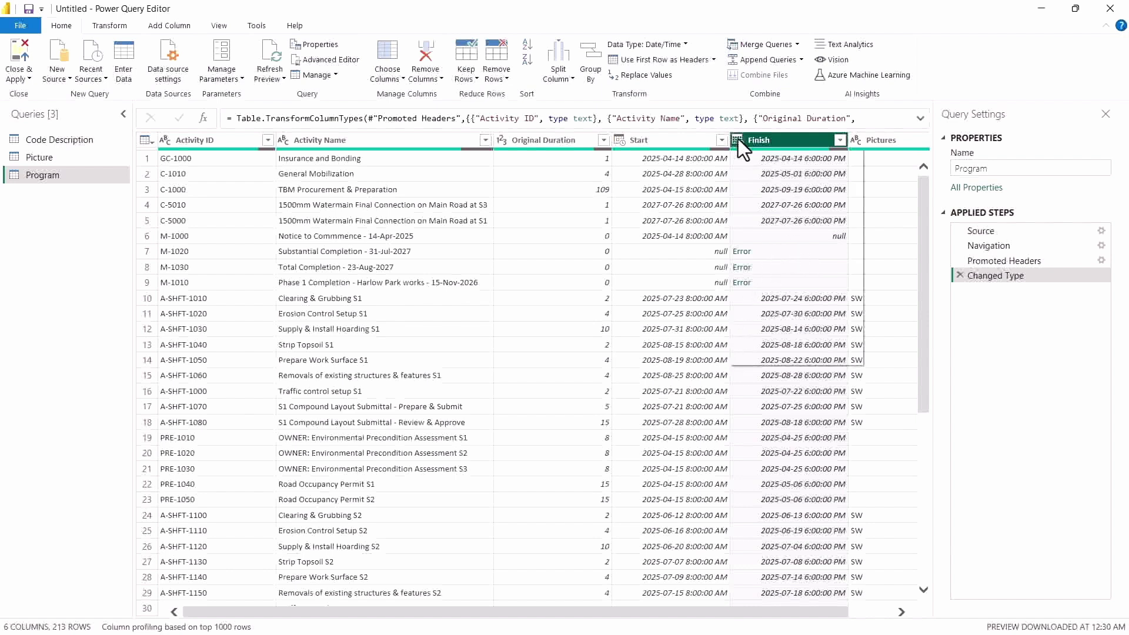
left_click(761, 235)
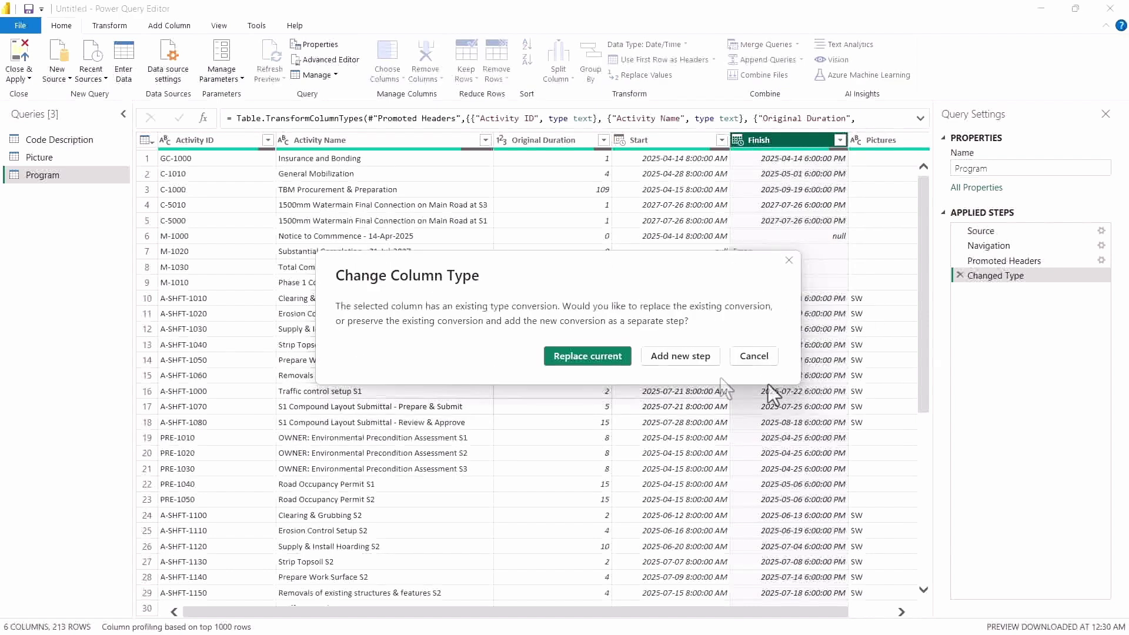
left_click(612, 363)
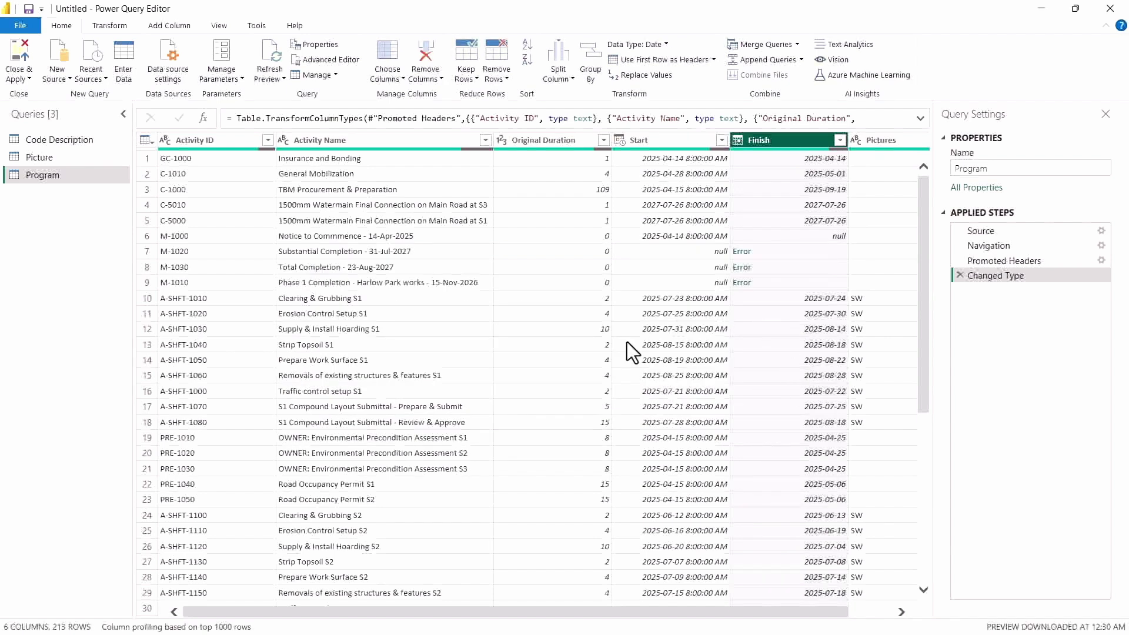
Step: Set the Start column's type to Date, then open the Picture query
left_click(623, 139)
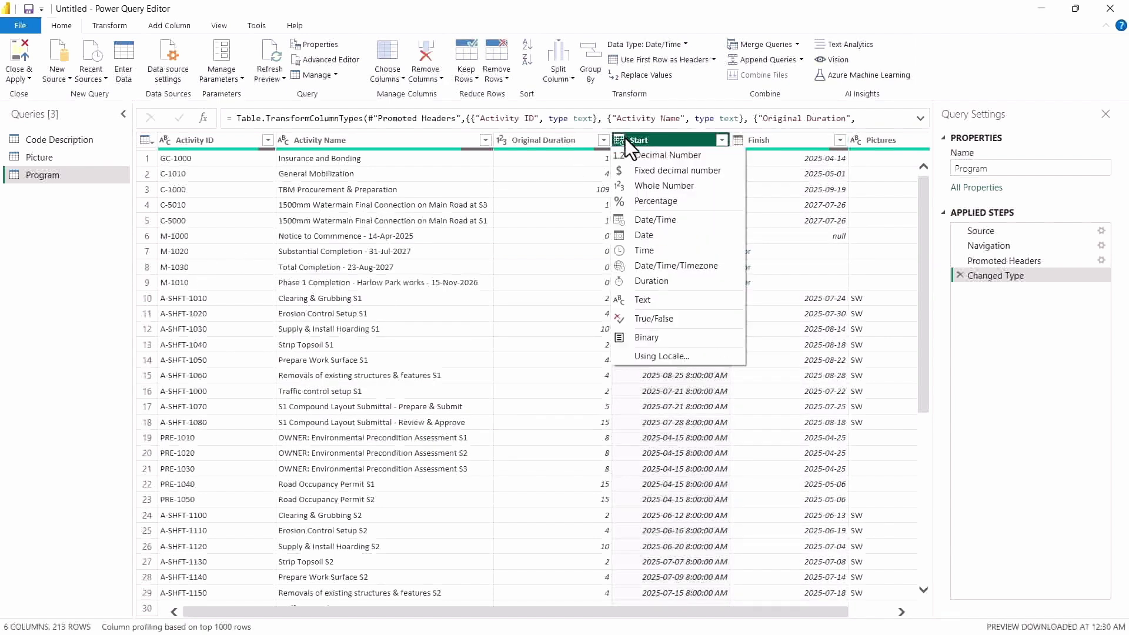
left_click(643, 235)
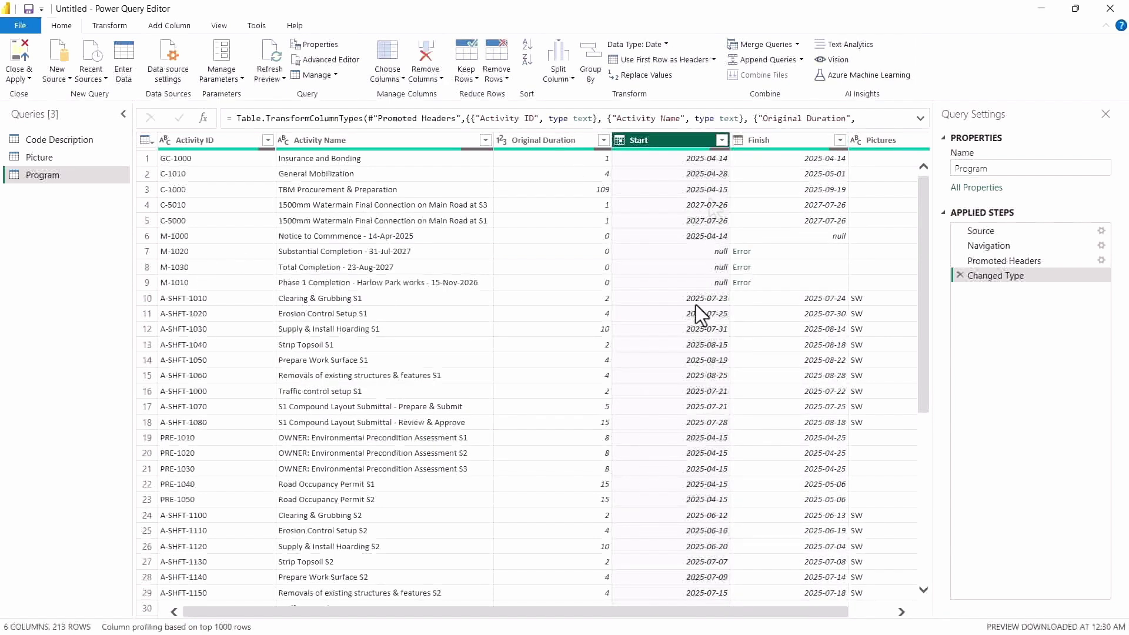
scroll(708, 435, "down", 7)
scroll(709, 418, "up", 7)
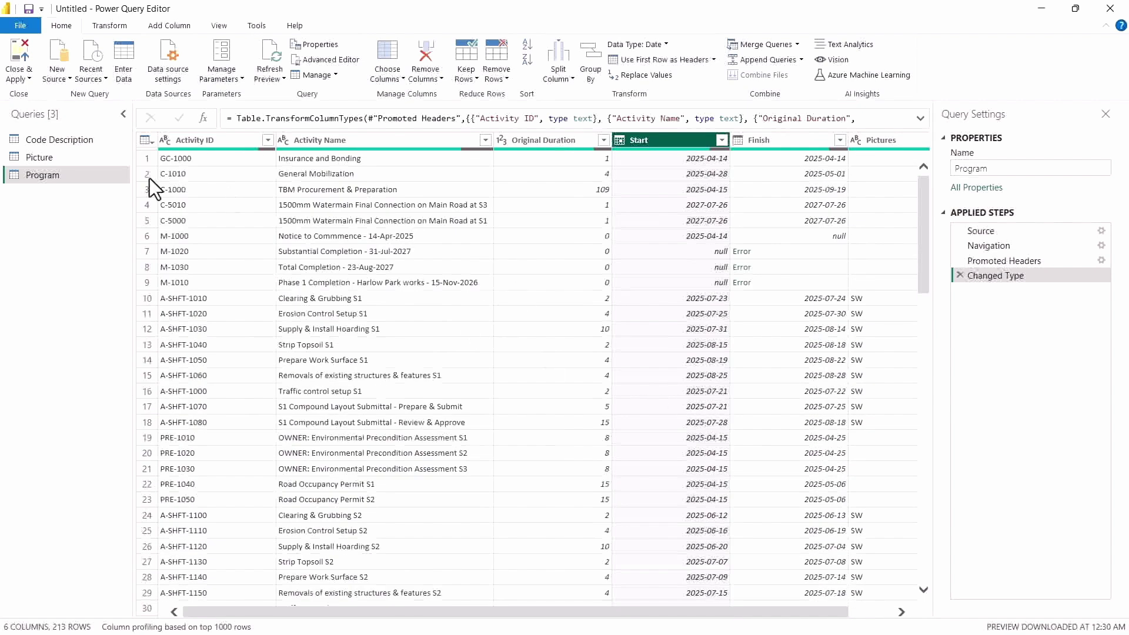
left_click(53, 157)
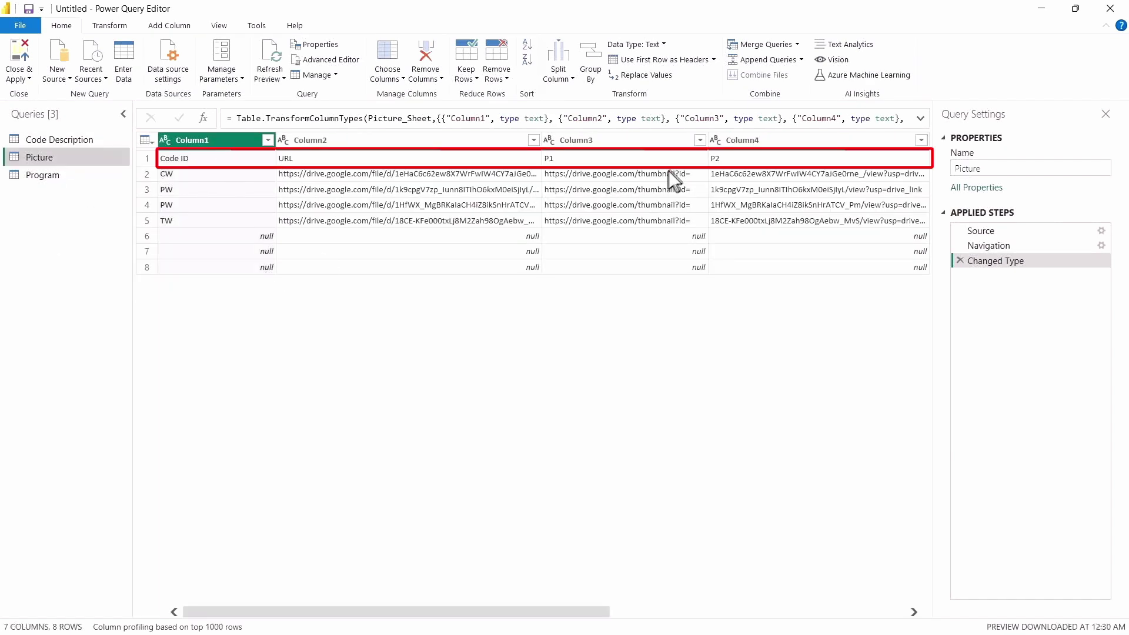
Step: Make the Picture query's first row its column headers
left_click(150, 140)
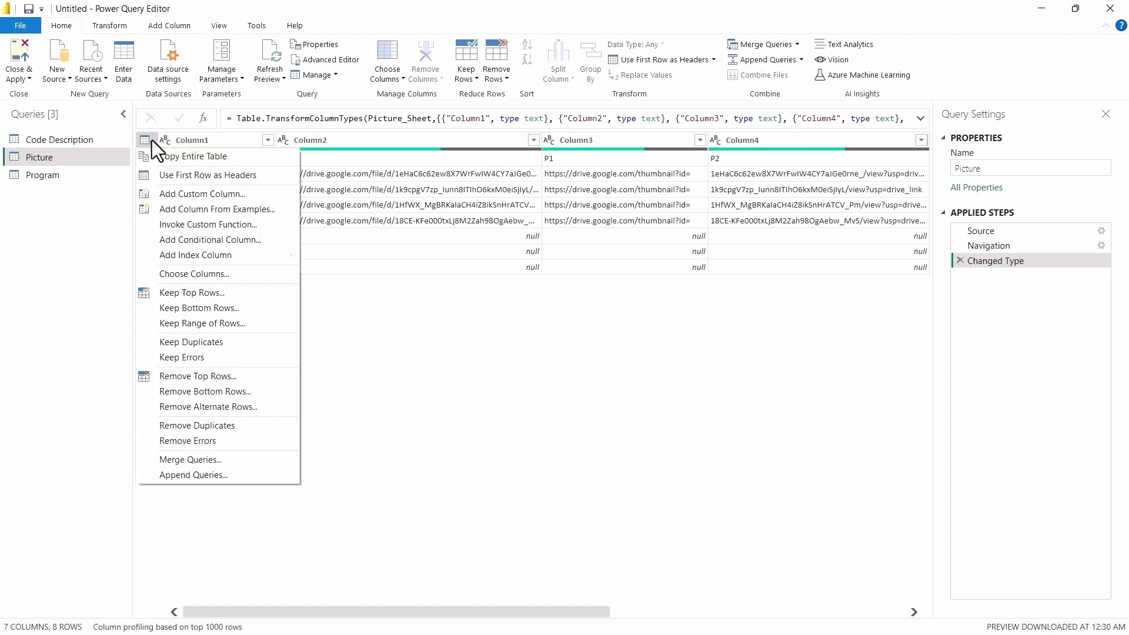
left_click(175, 175)
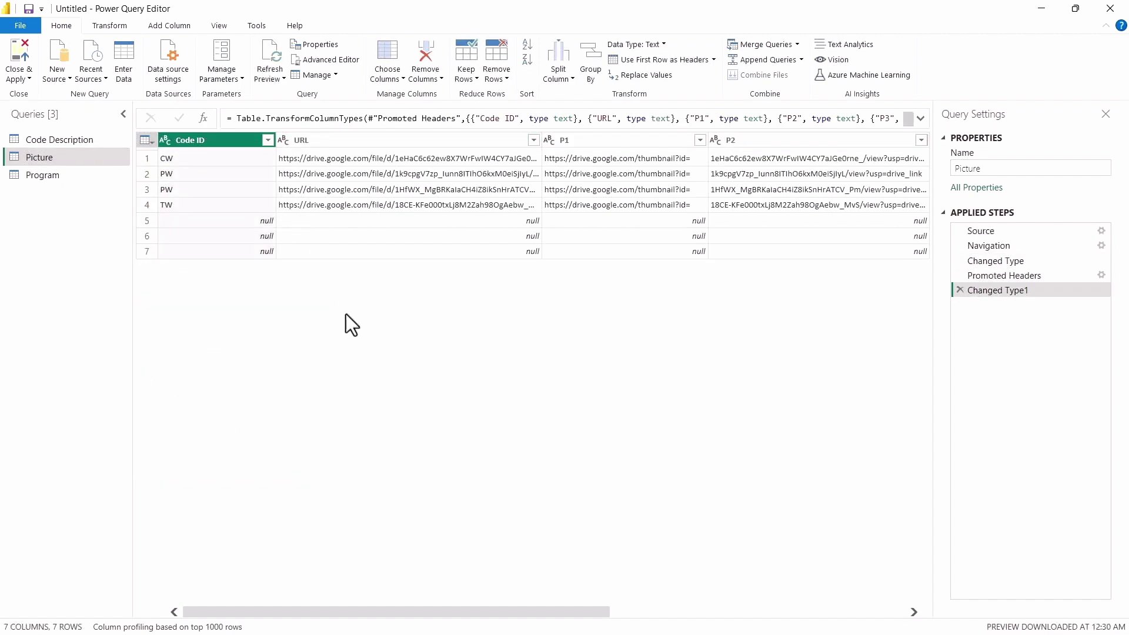
left_click(62, 146)
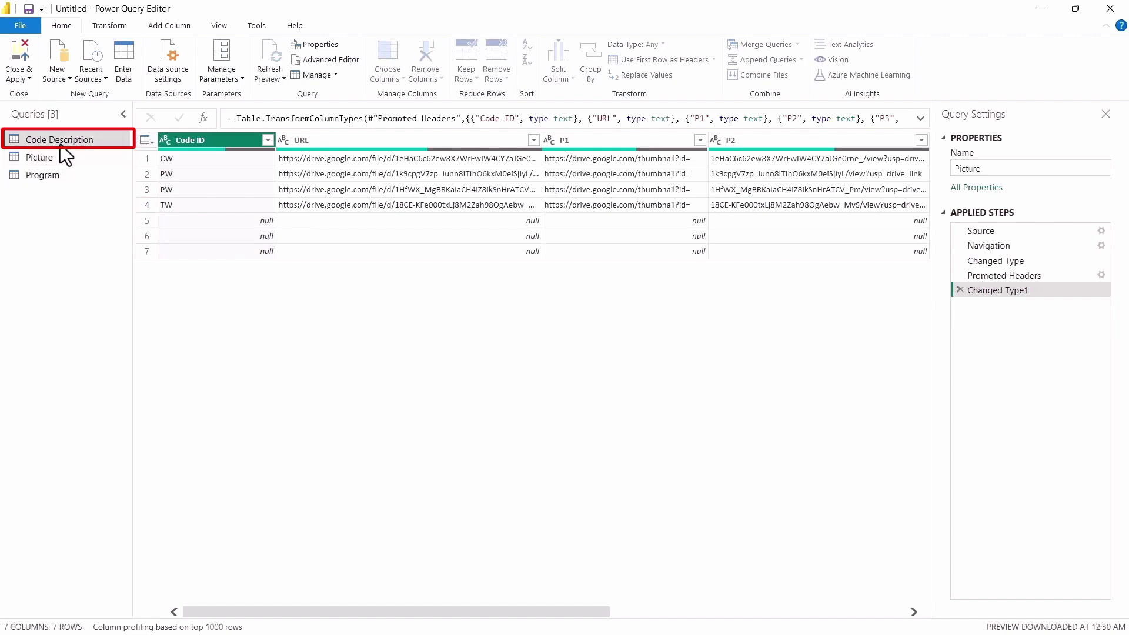
Step: Promote Code Description's first row to headers, then return to the Program query
left_click(148, 141)
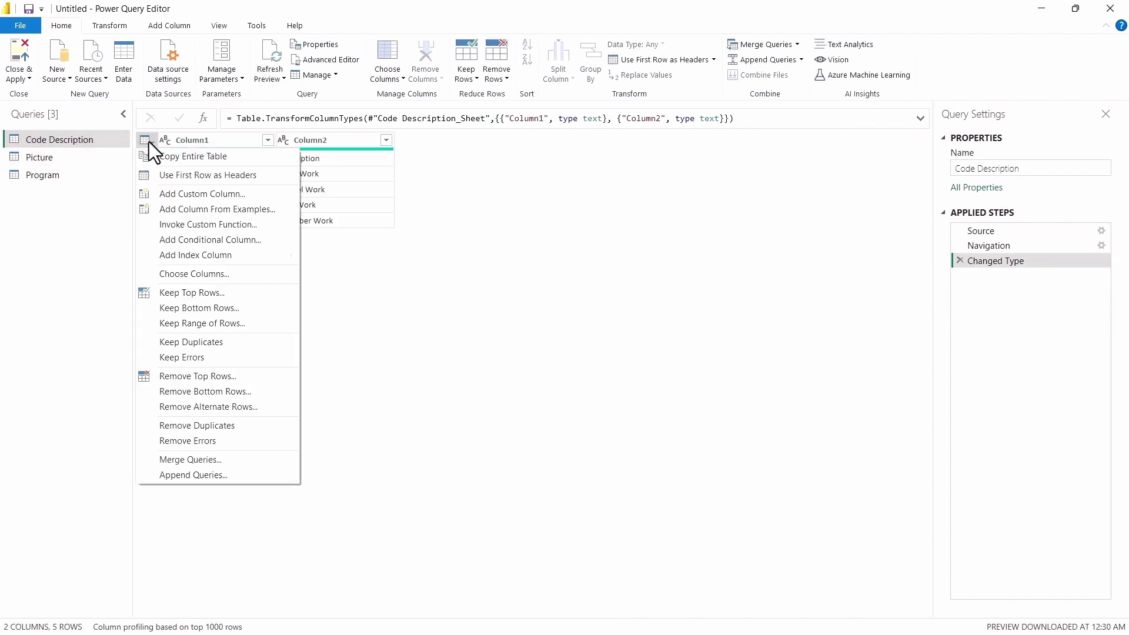
left_click(169, 176)
left_click(45, 157)
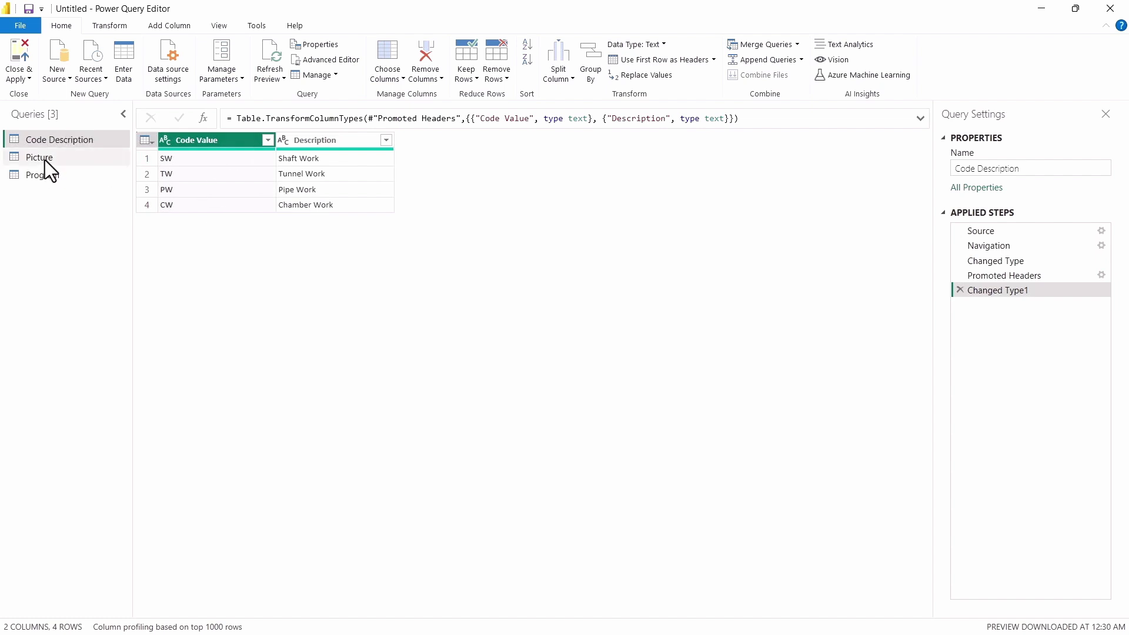
left_click(61, 177)
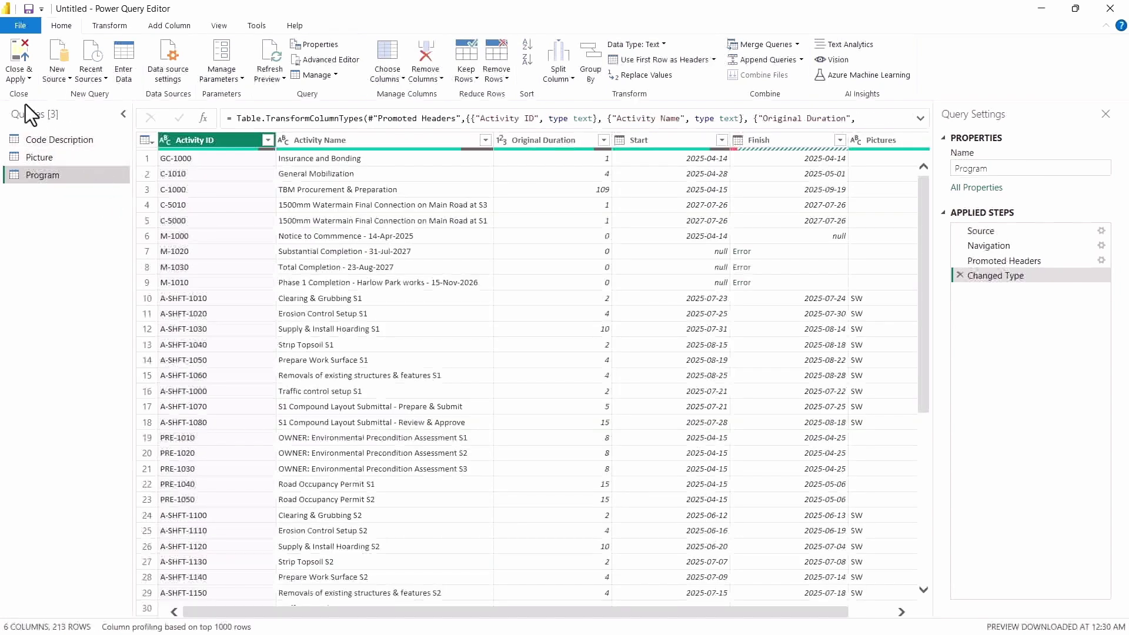
Step: Close Power Query, apply the changes, and expand Code Description, Picture and Program in the Data pane
left_click(37, 126)
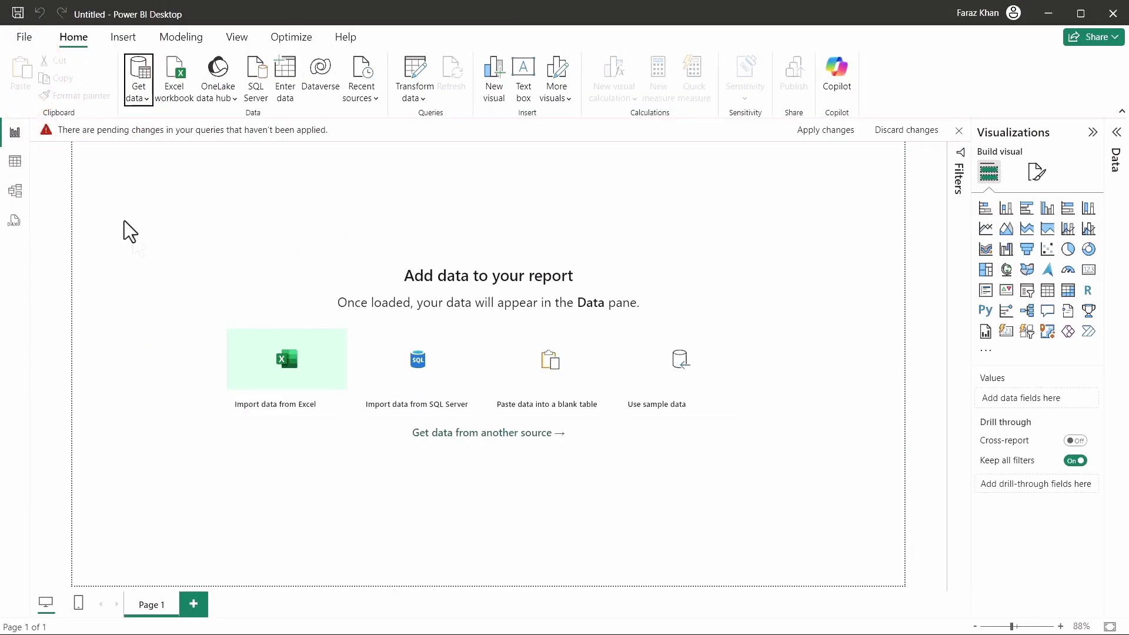
left_click(830, 134)
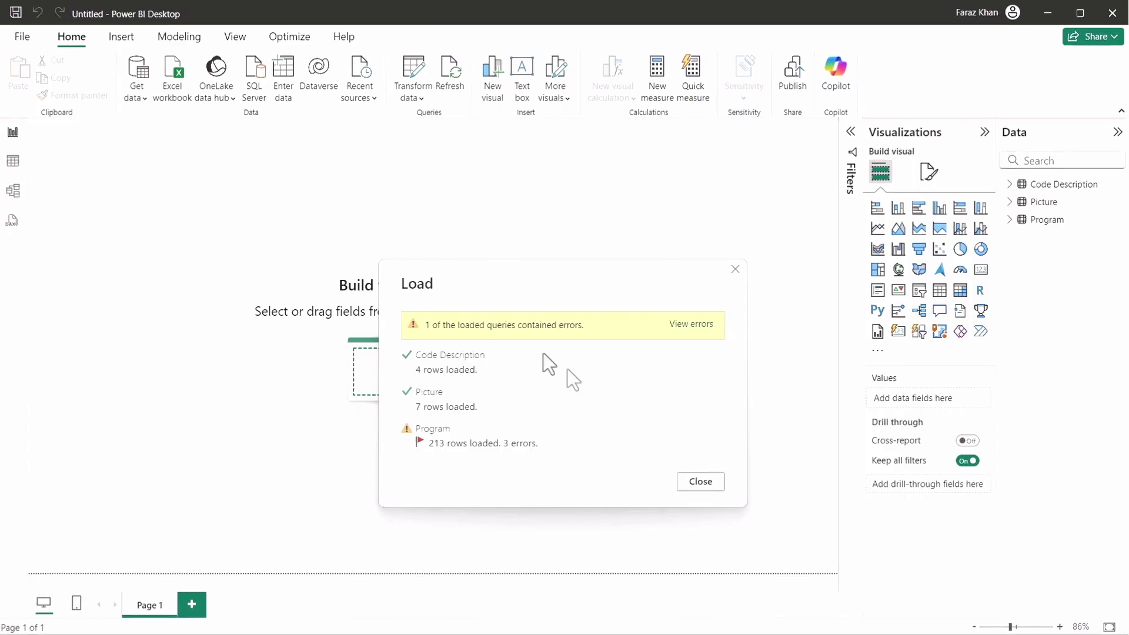
left_click(701, 482)
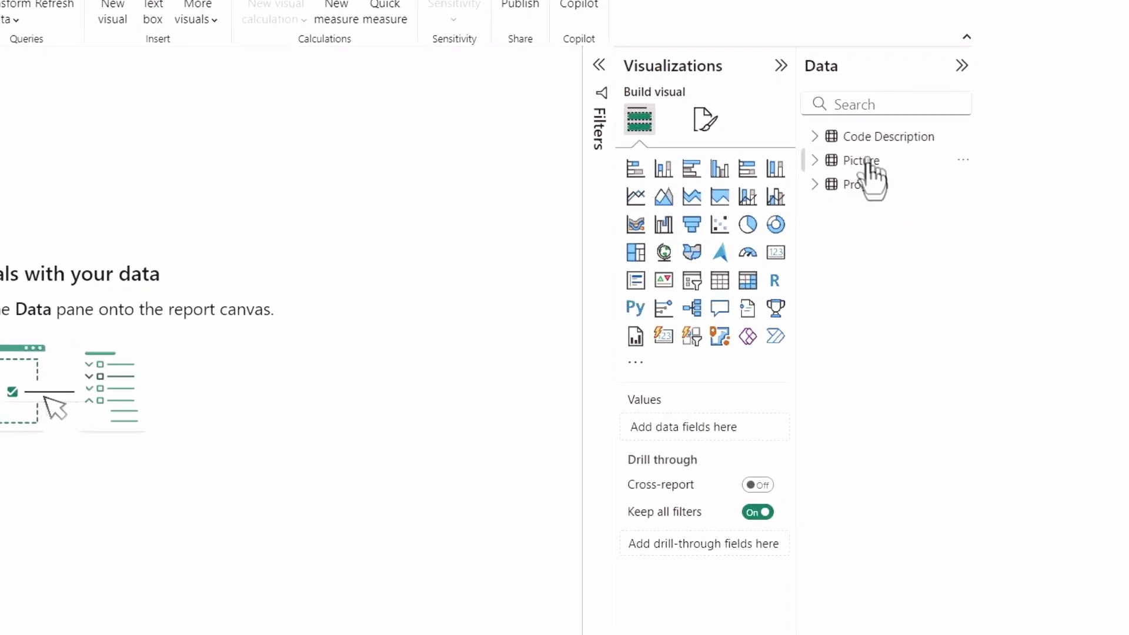
left_click(816, 137)
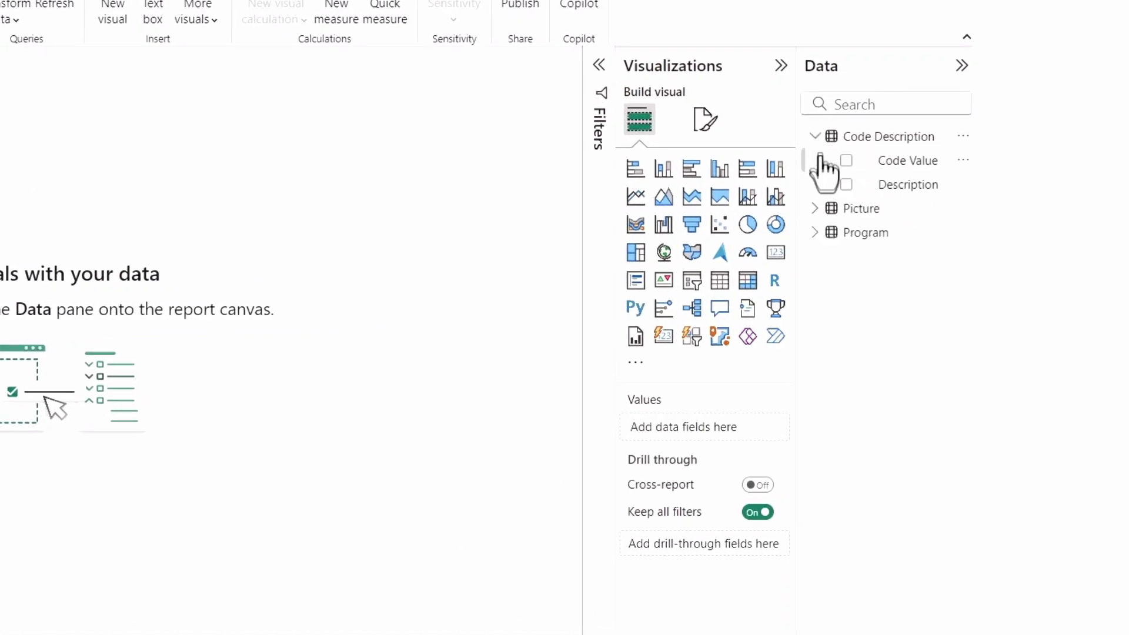
left_click(816, 209)
left_click(816, 402)
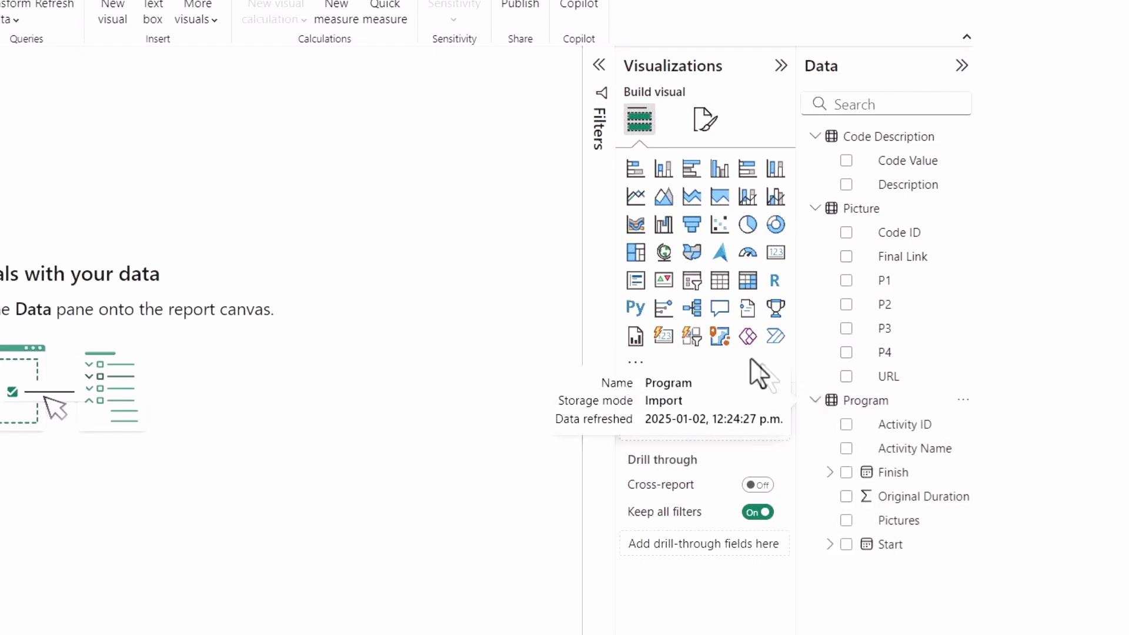
Step: In Table view, set the Picture table's Final Link data category to Web URL
left_click(16, 163)
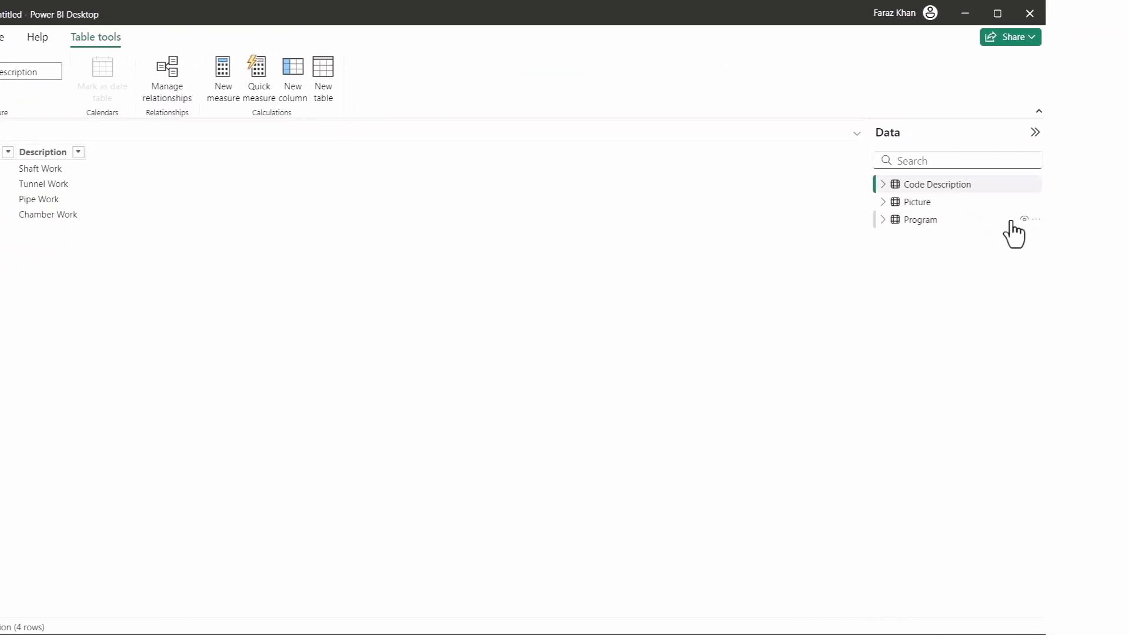
left_click(942, 203)
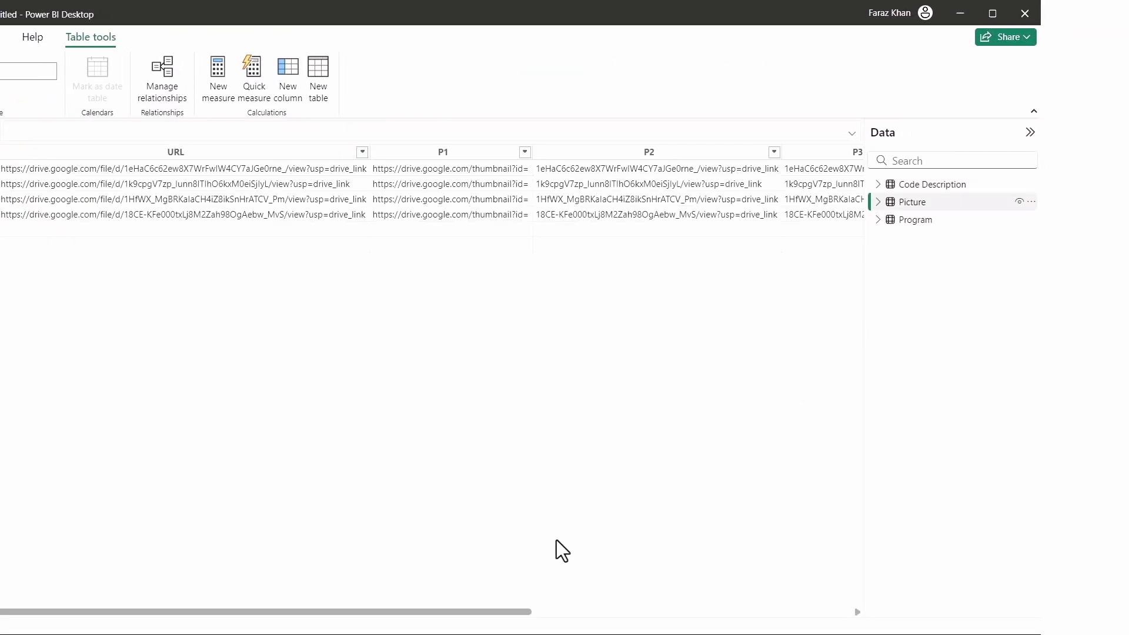
left_click_drag(512, 616, 855, 581)
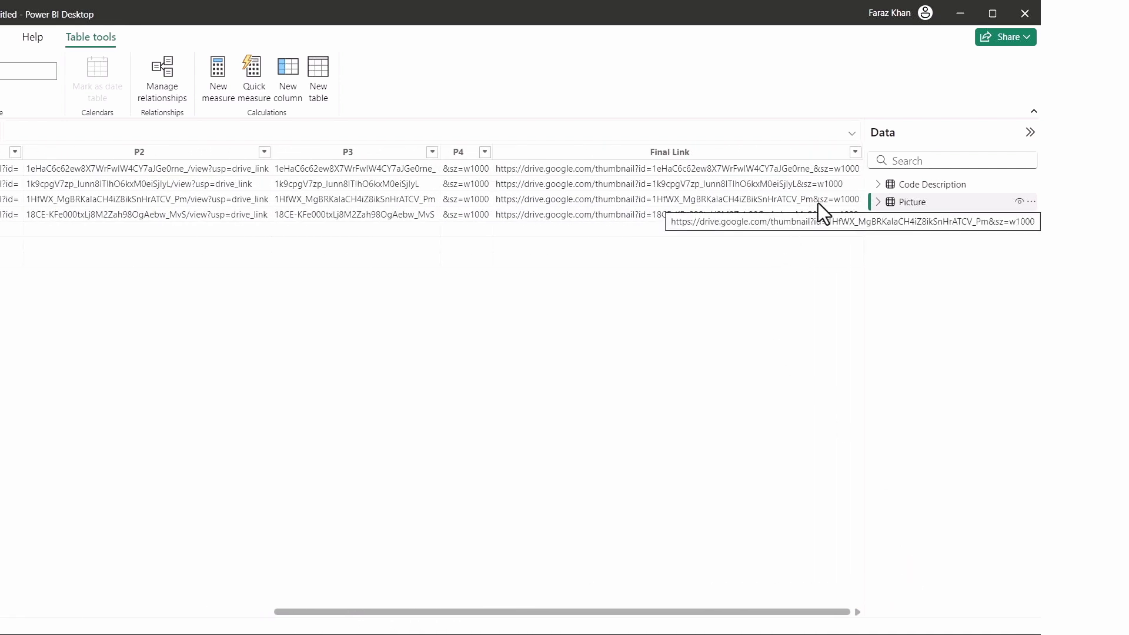
left_click(701, 154)
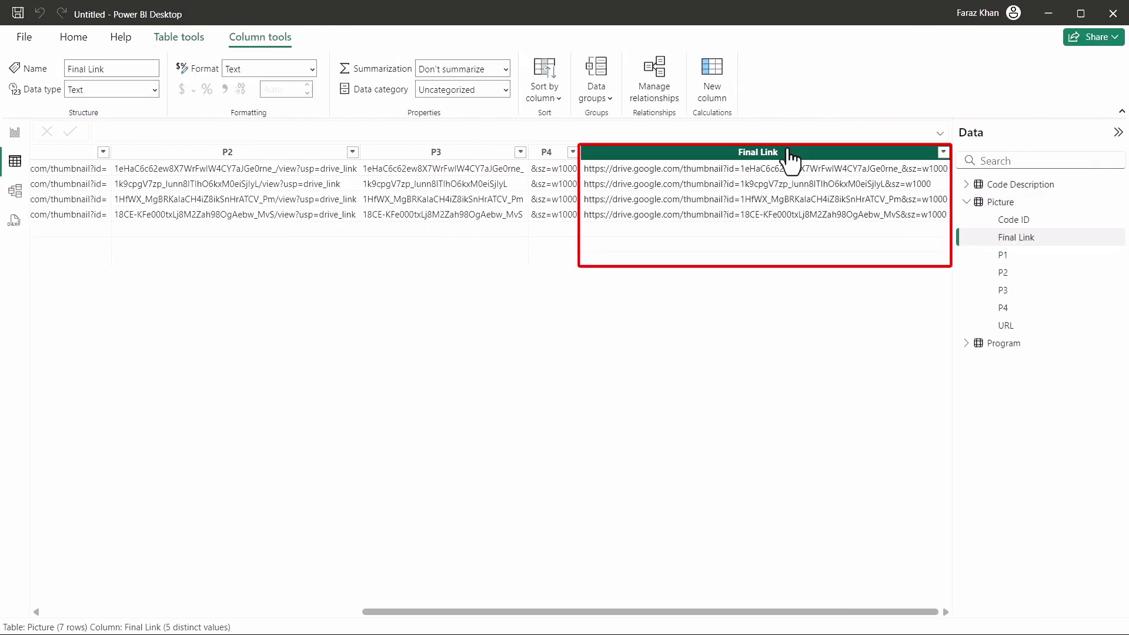
left_click(505, 89)
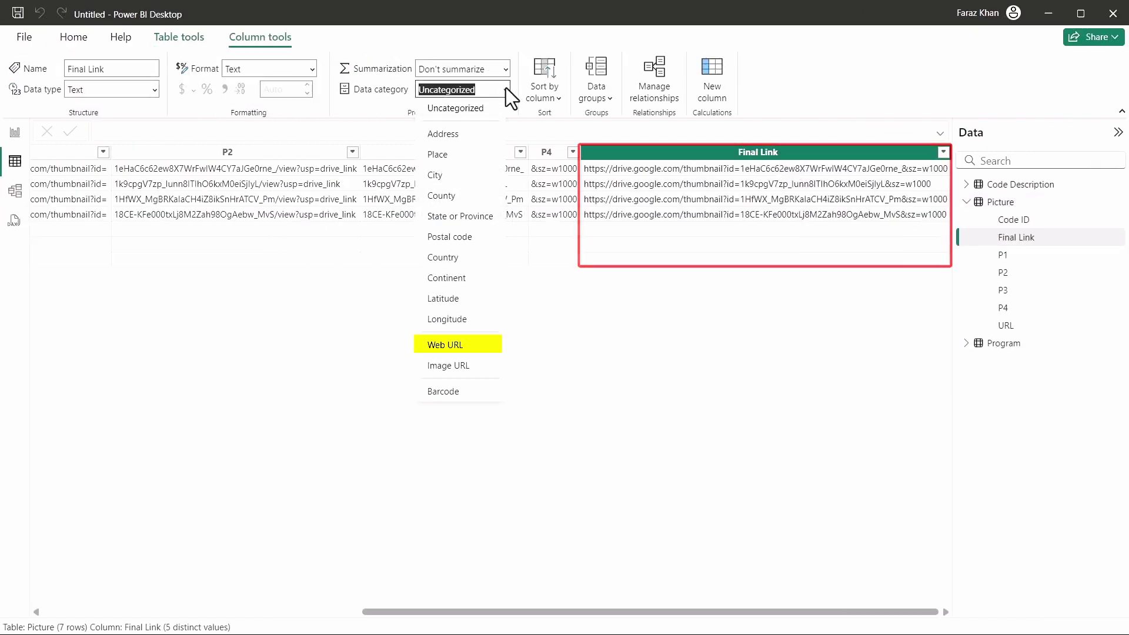
left_click(459, 345)
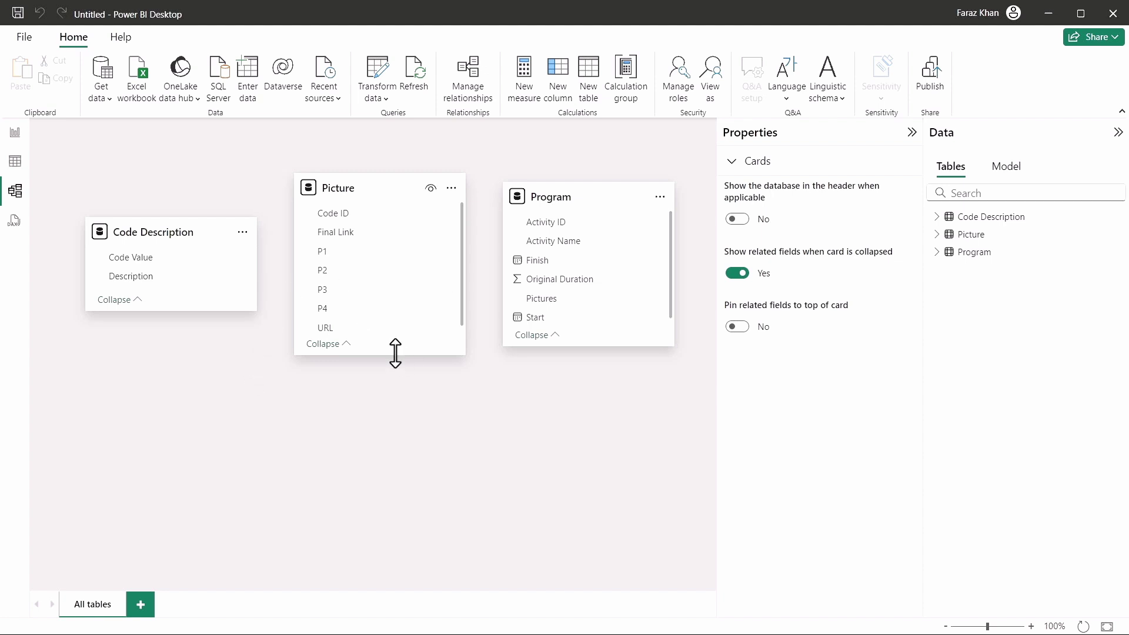
Step: Create a one-to-many relationship from Code Description's Code Value to Picture's Code ID
left_click_drag(395, 353, 396, 441)
left_click(148, 257)
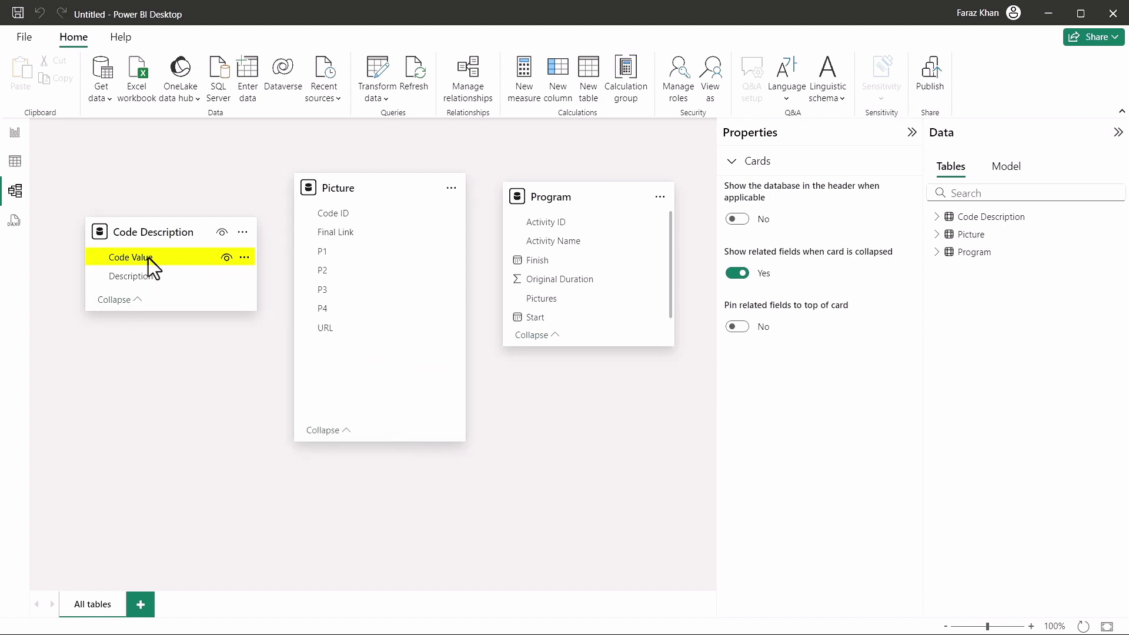
left_click_drag(148, 258, 363, 214)
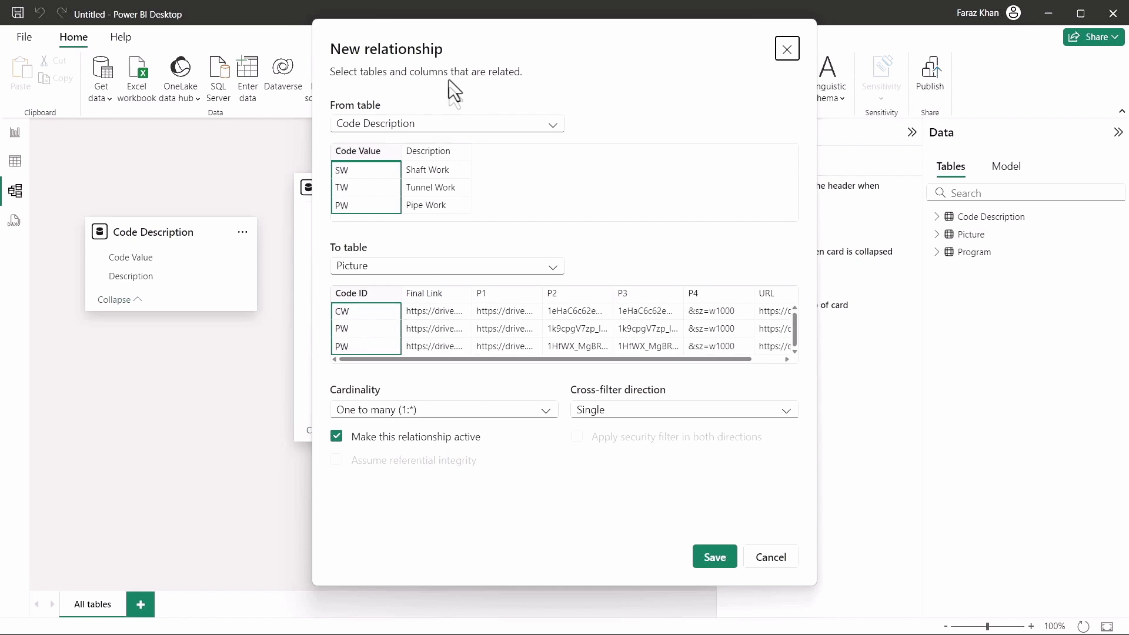
mouse_move(456, 47)
left_mouse_down()
mouse_move(626, 91)
mouse_move(457, 32)
left_mouse_up()
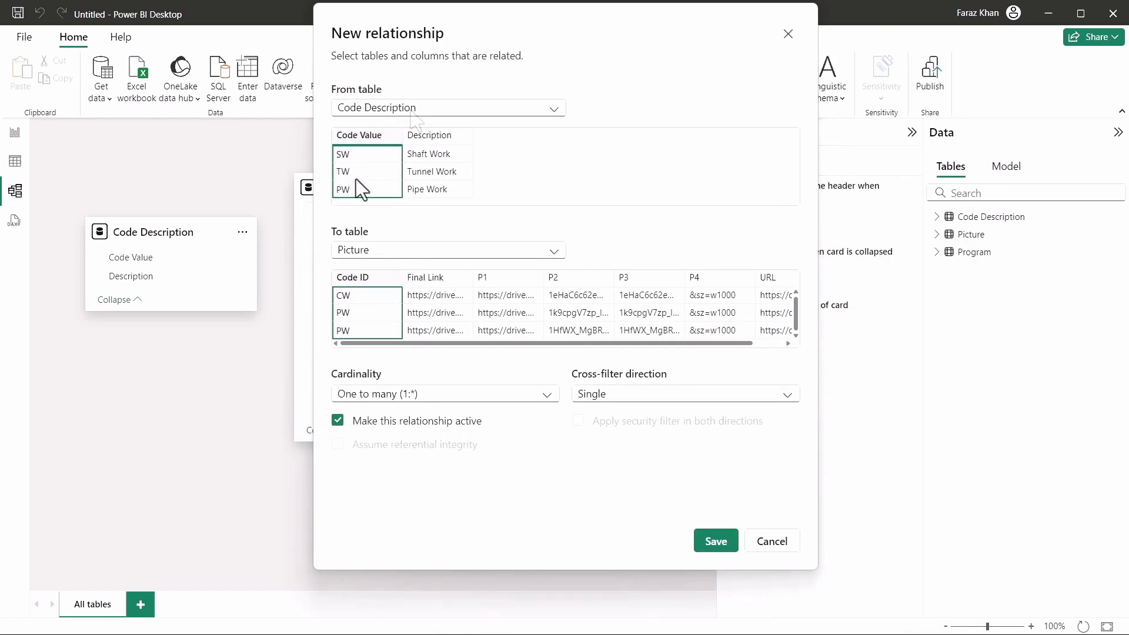
left_click(719, 544)
Step: Link Program's Pictures field many-to-one to Code Description's Code Value
scroll(566, 277, "down", 1)
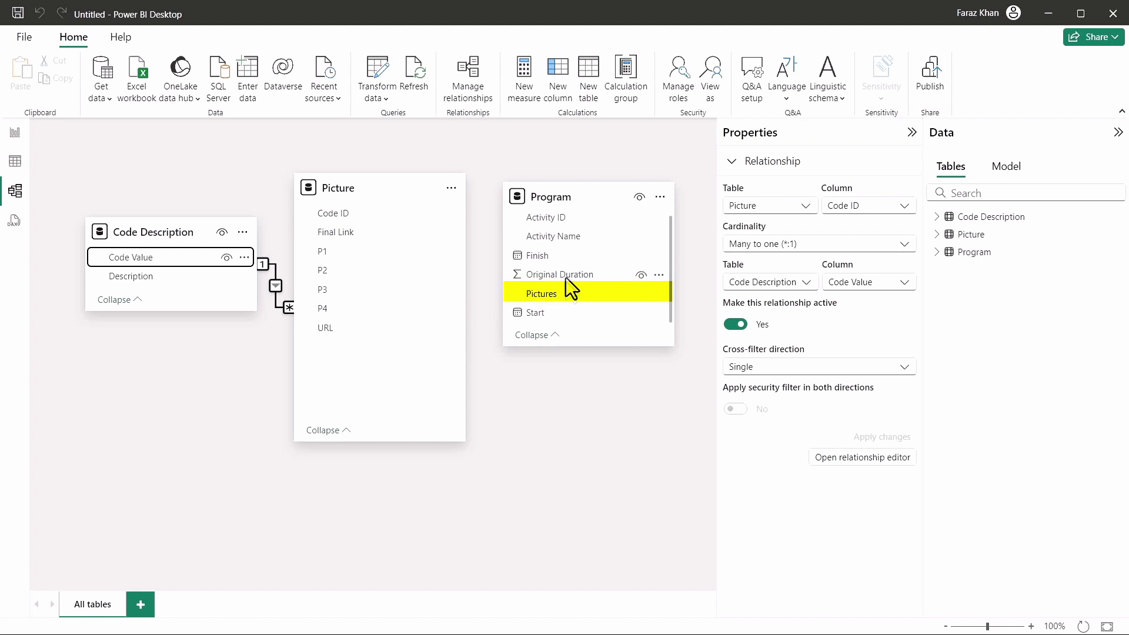
left_click_drag(560, 292, 200, 259)
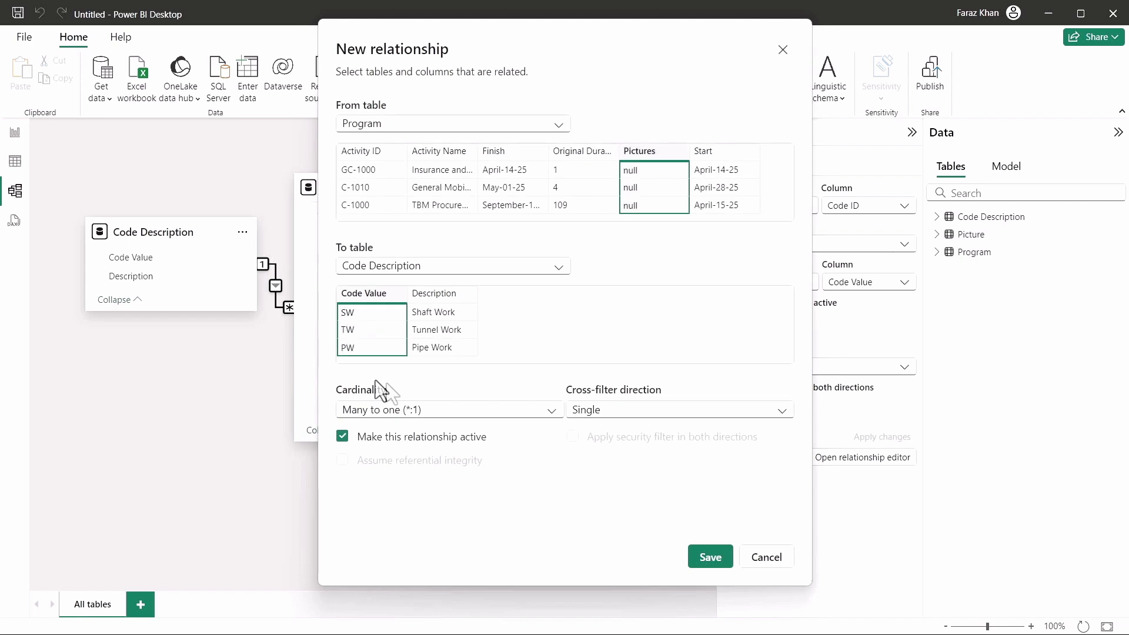
left_click(710, 558)
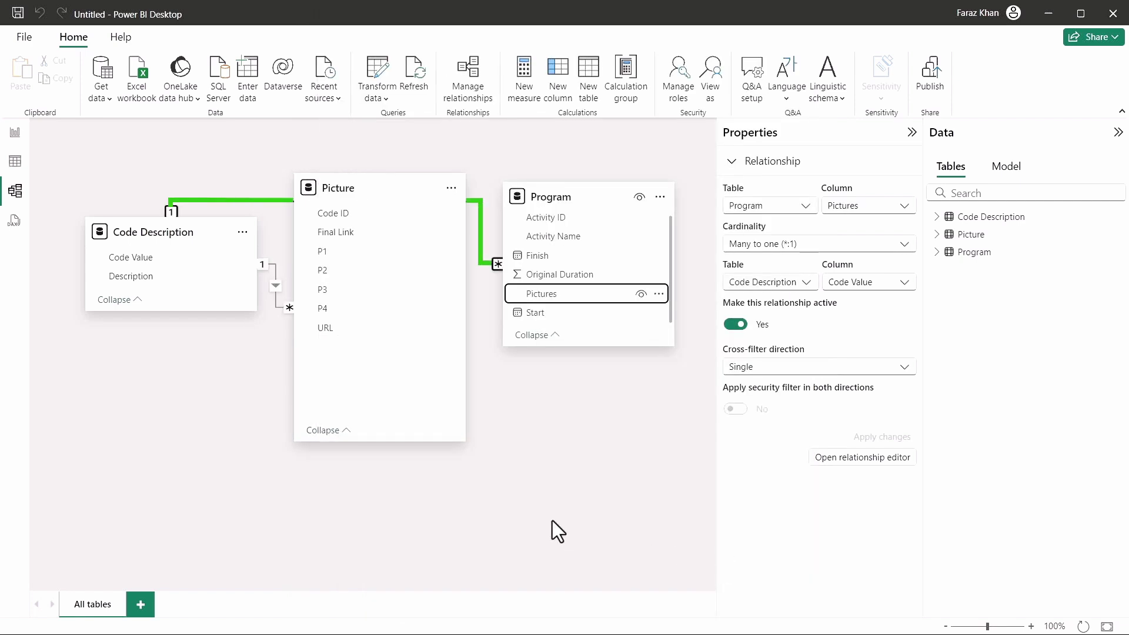
Step: From Report view, search the visuals store for 'simple ima' and add the Simple Image visual
left_click(15, 132)
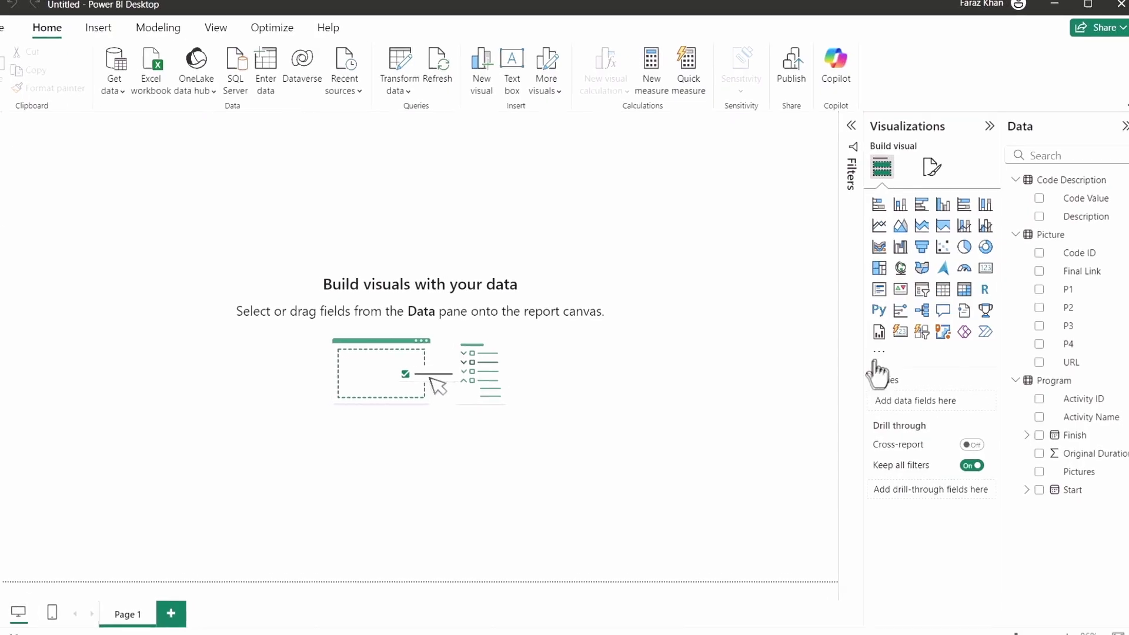
left_click(878, 356)
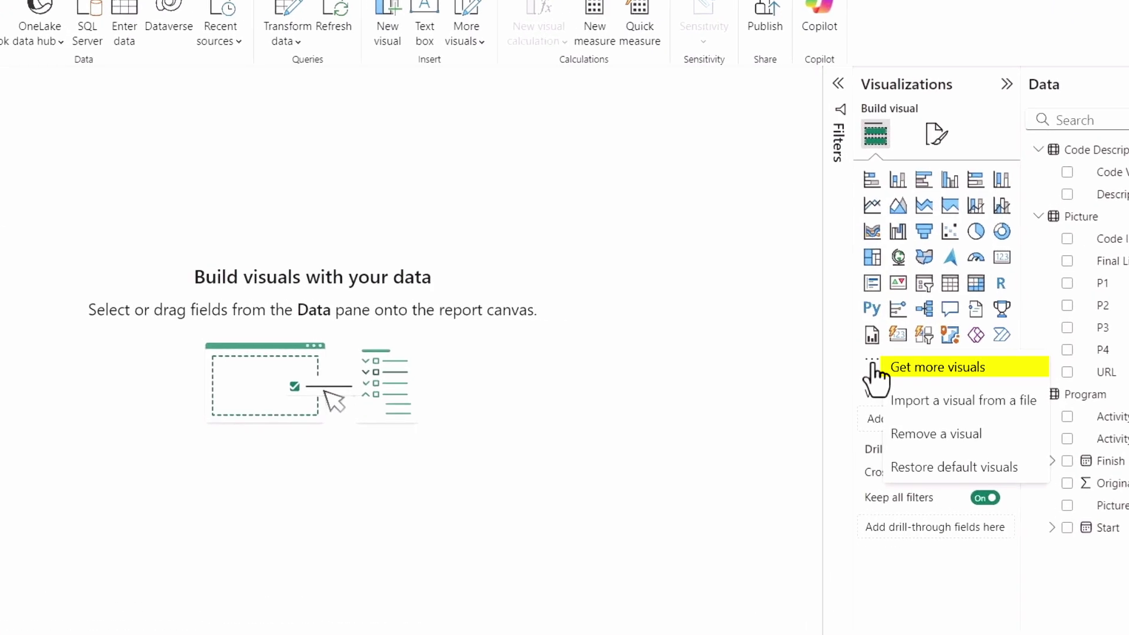
left_click(977, 382)
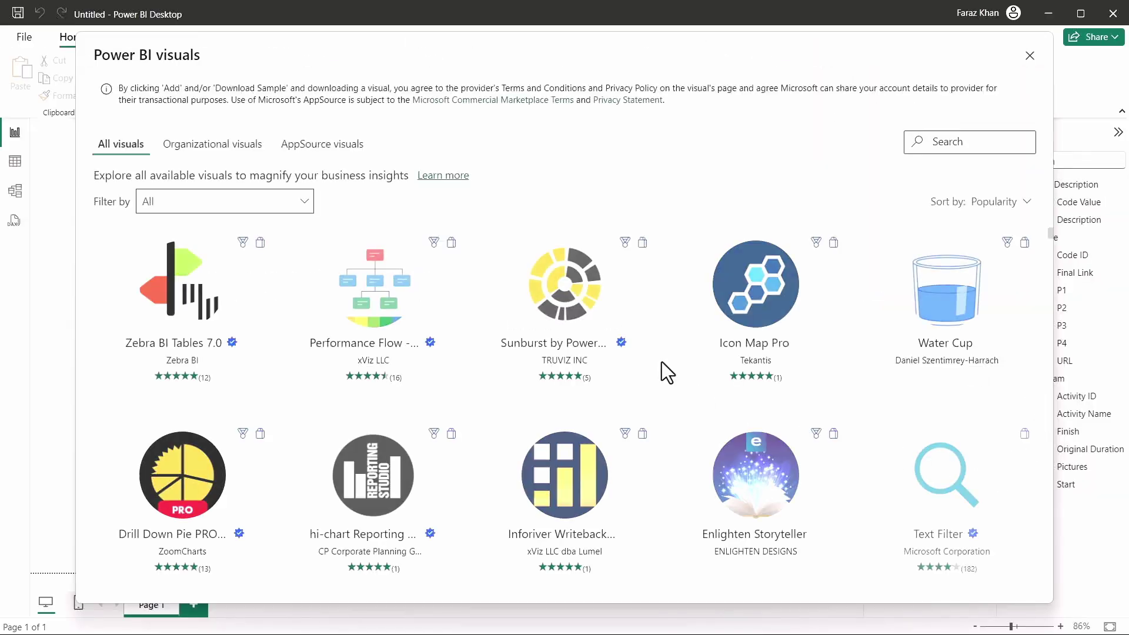
left_click(994, 142)
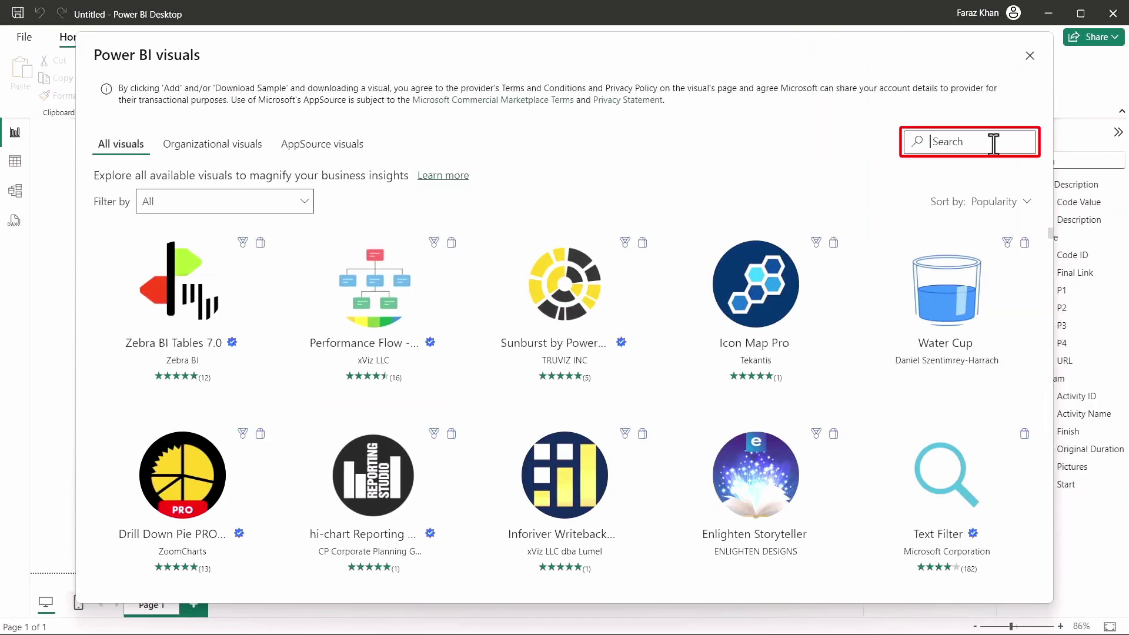
type("simple image")
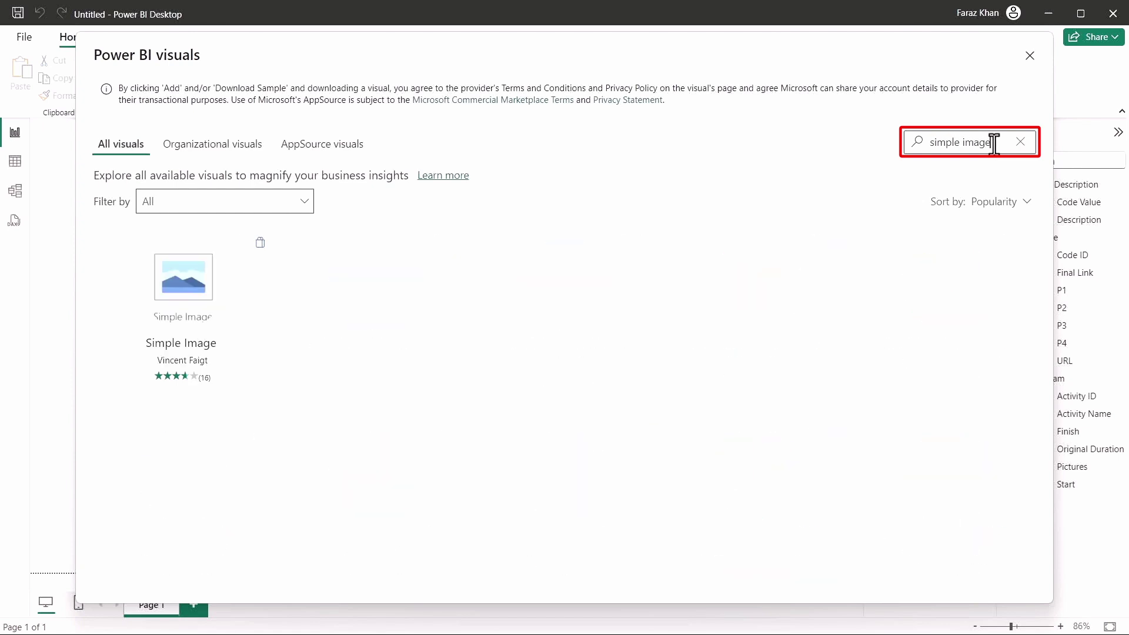
left_click(232, 300)
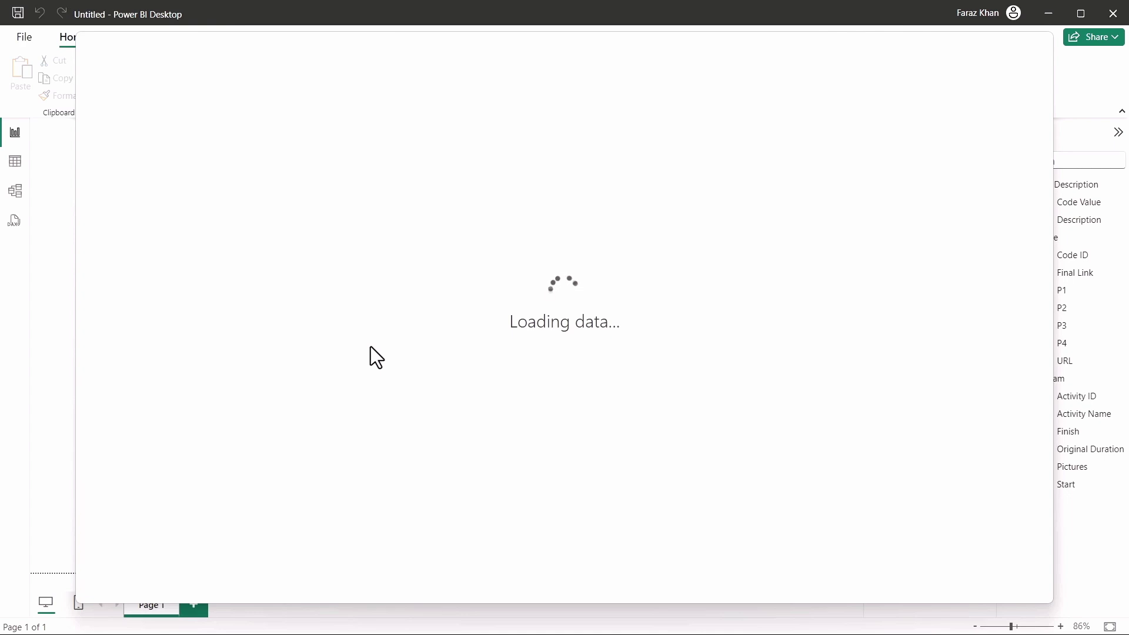
left_click(192, 263)
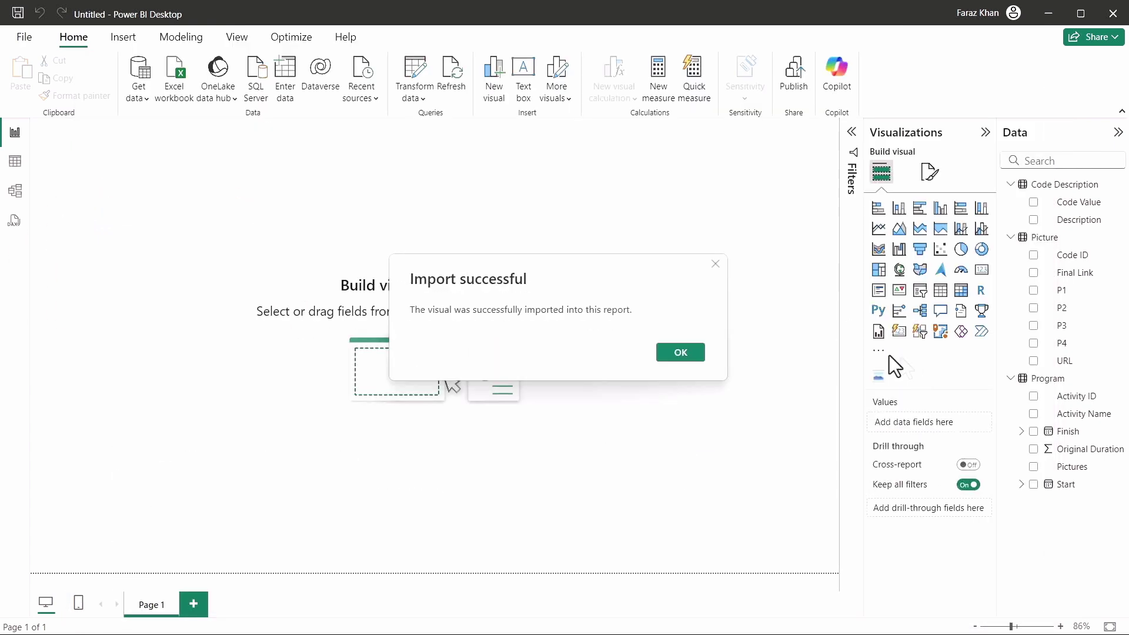
left_click(673, 355)
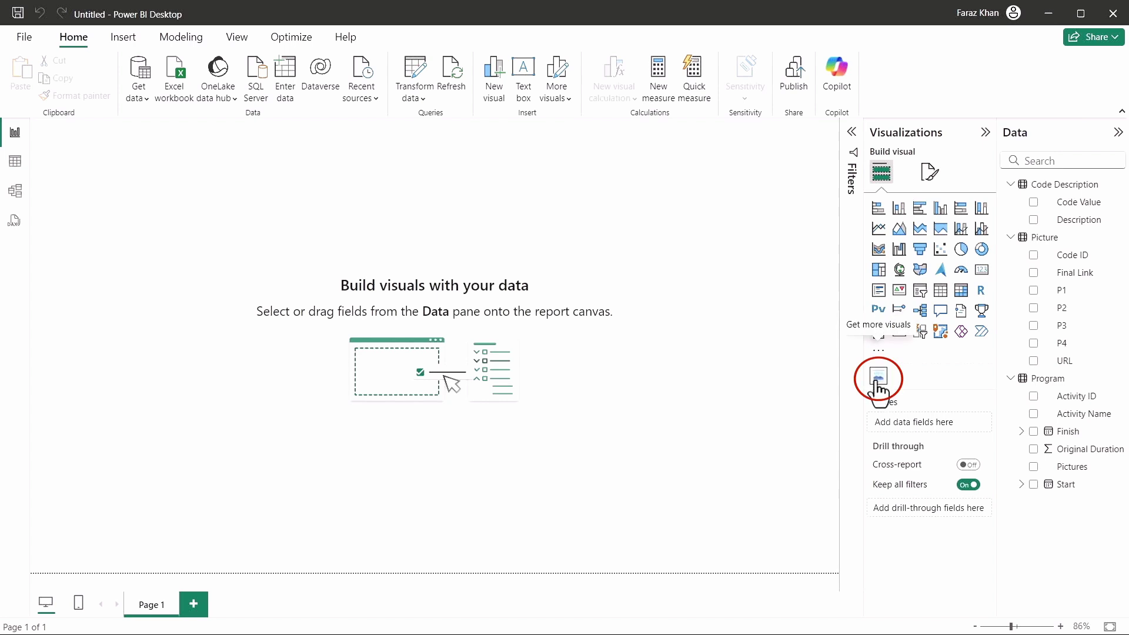
Step: Add and enlarge a Simple Image visual, using Picture's Final Link as its Image URL
left_click(879, 379)
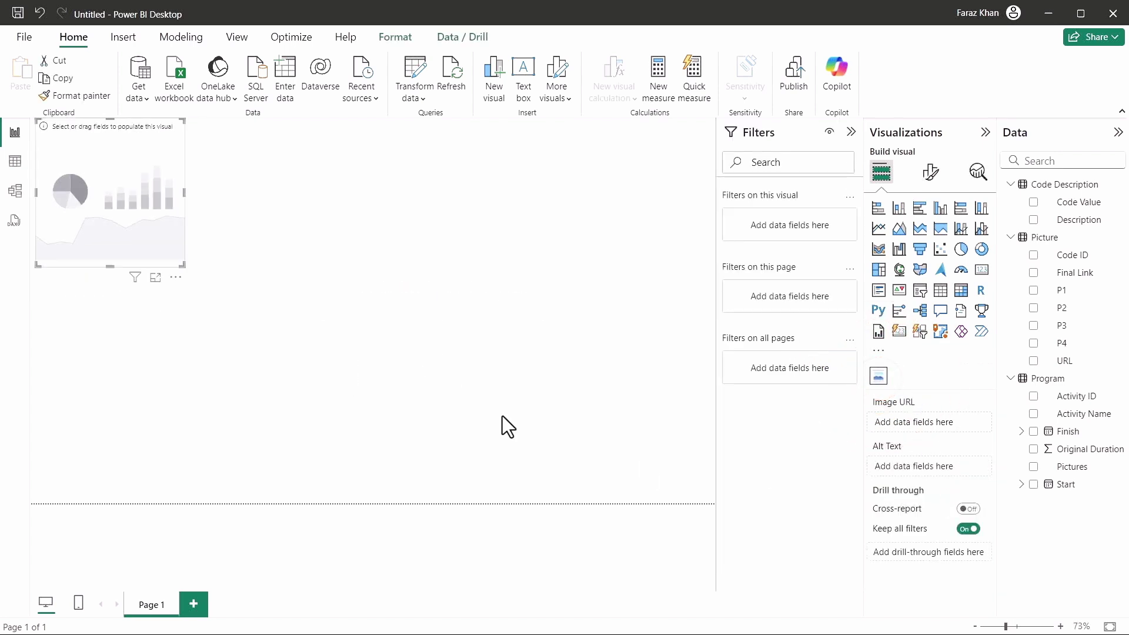
left_click_drag(182, 263, 296, 502)
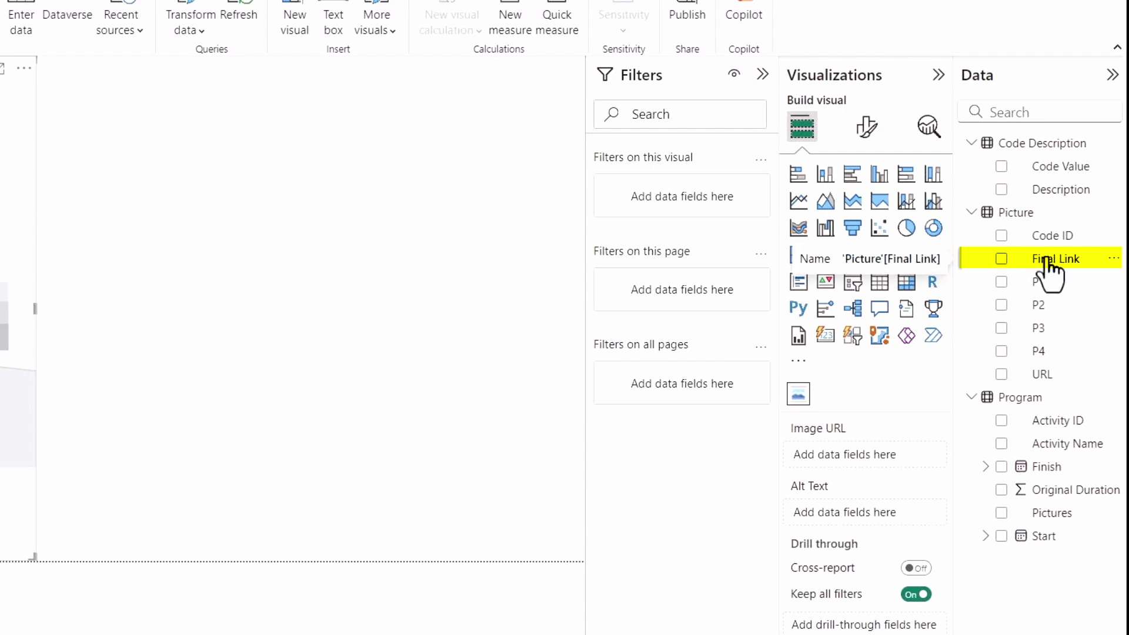
left_click_drag(1048, 264, 888, 456)
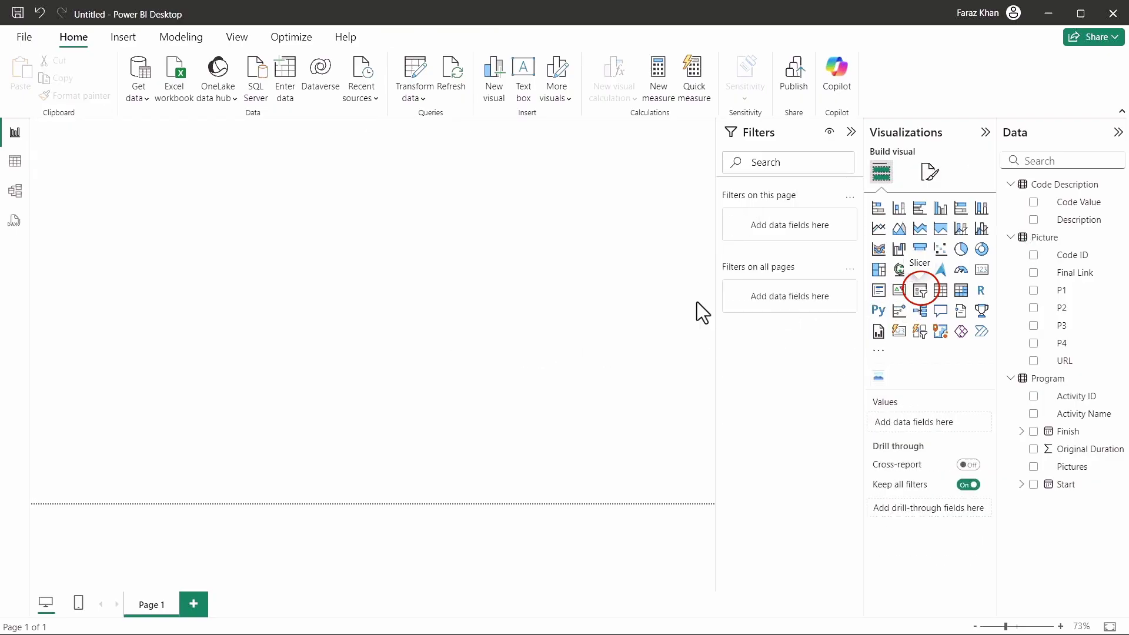
Step: Add a slicer on Code Description's Description, select Tunnel Work, and shorten the slicer
left_click(921, 290)
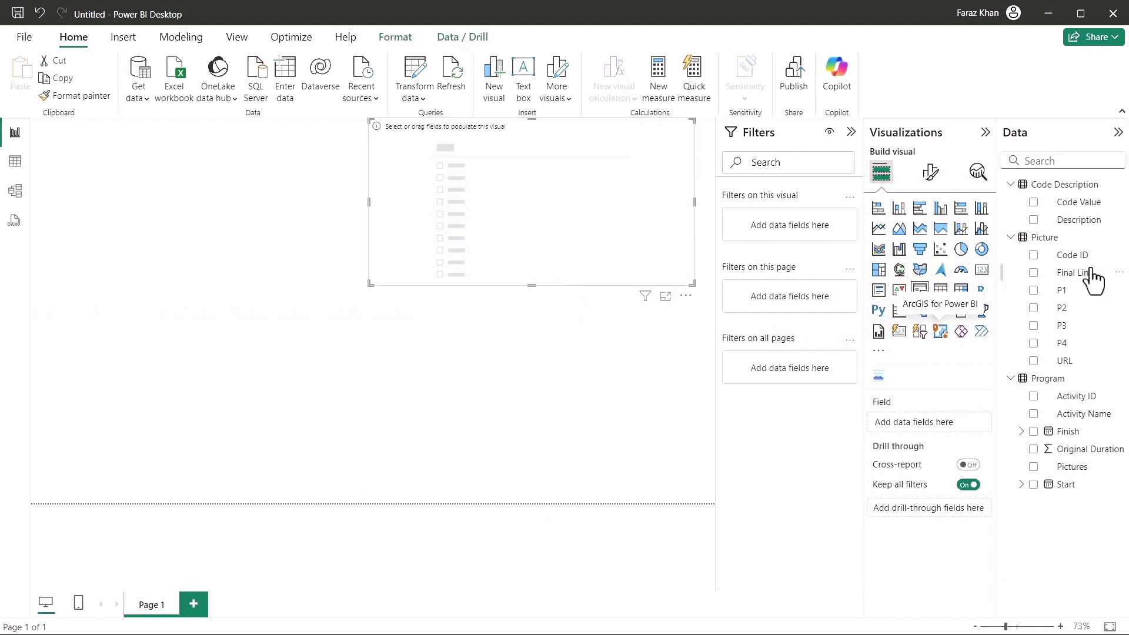
left_click_drag(1104, 225, 594, 212)
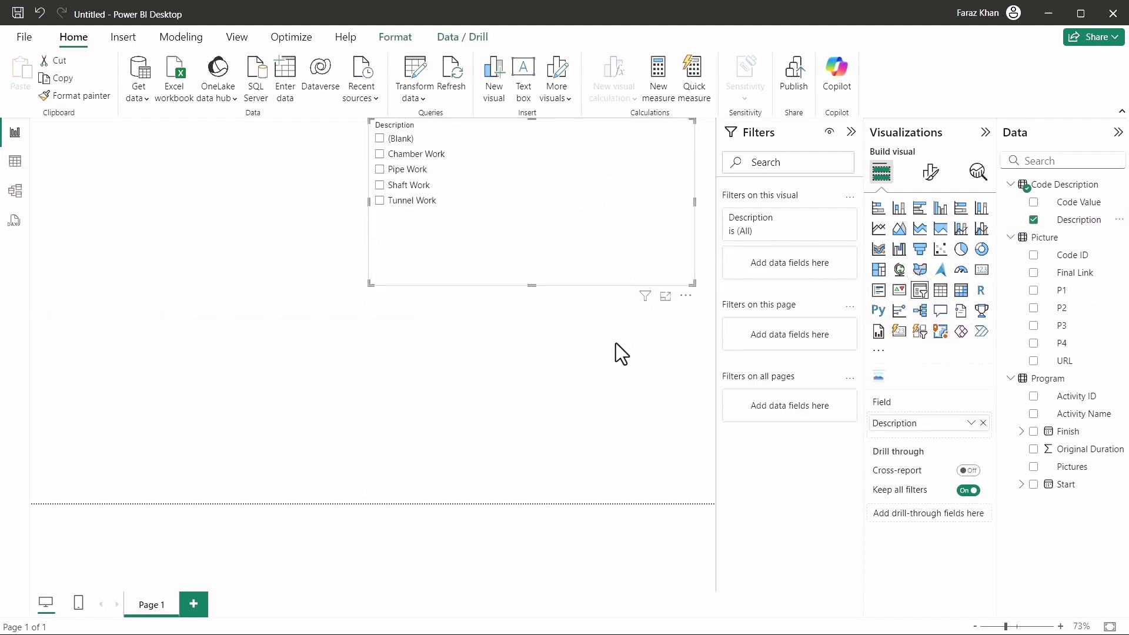
left_click(422, 155)
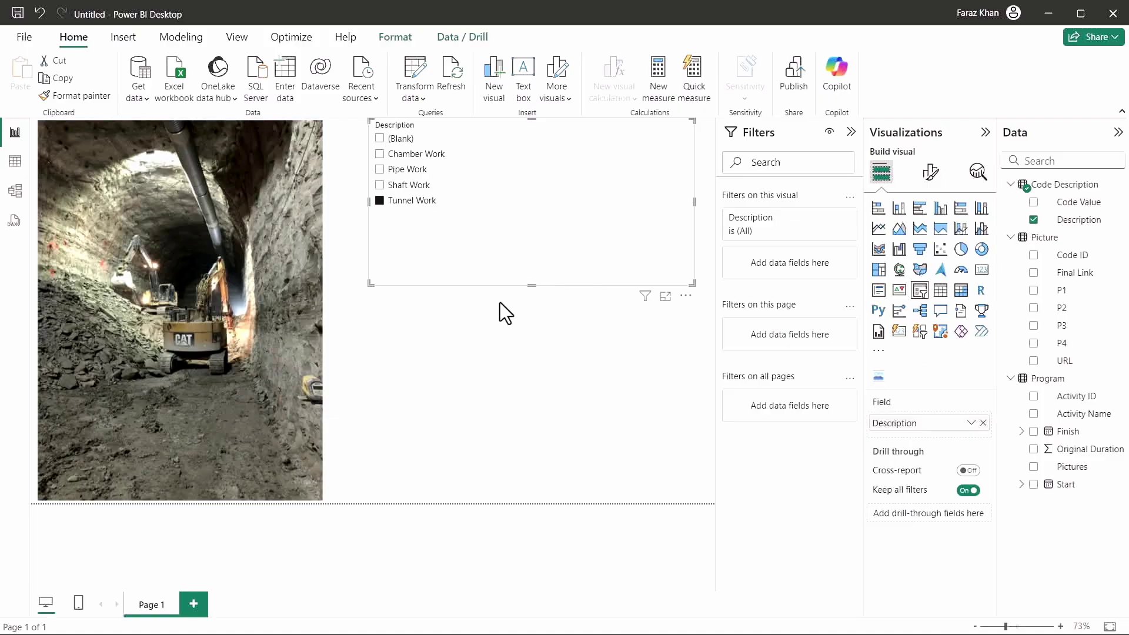
left_click_drag(527, 284, 525, 255)
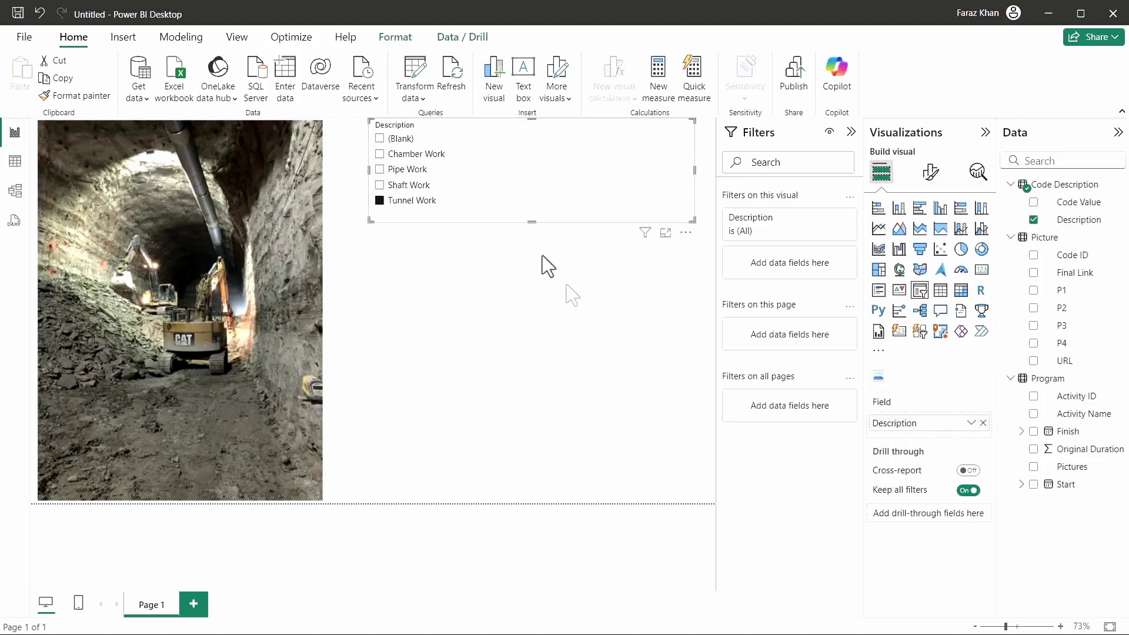
left_click(574, 295)
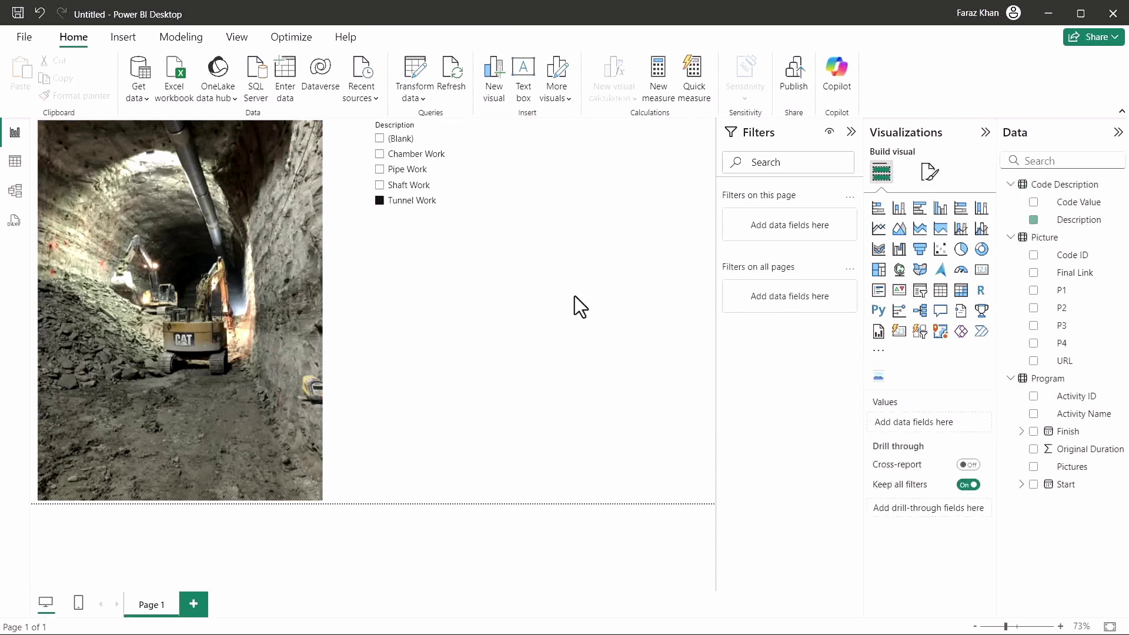
Step: Add a table showing Activity ID, Activity Name and Start, then set the slicer to Chamber Work
left_click(941, 290)
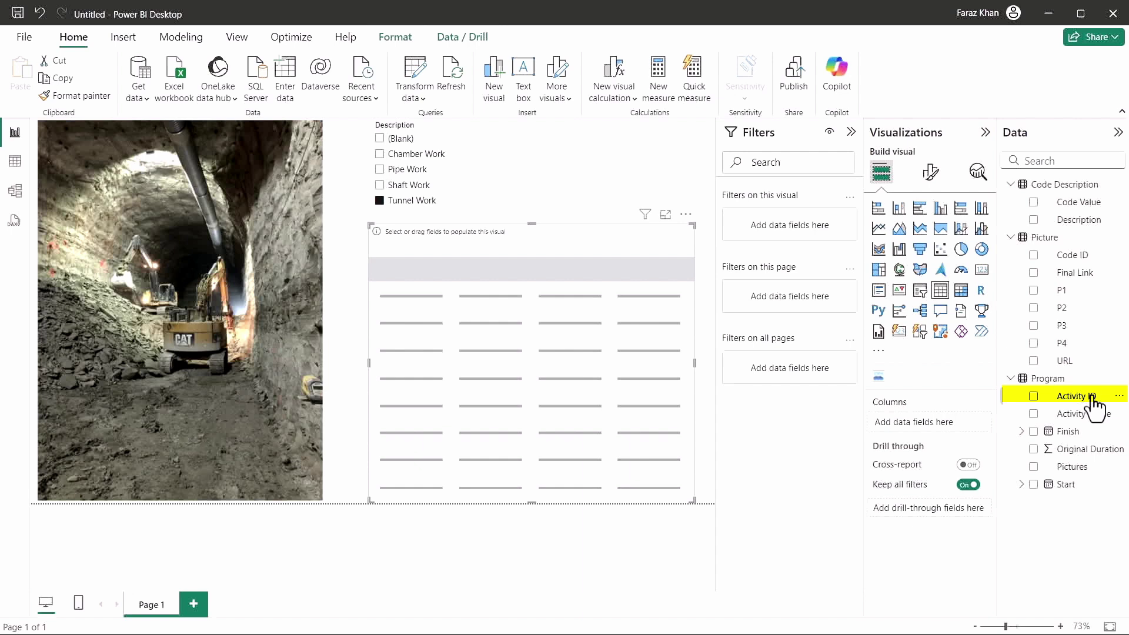
left_click_drag(1094, 405, 606, 434)
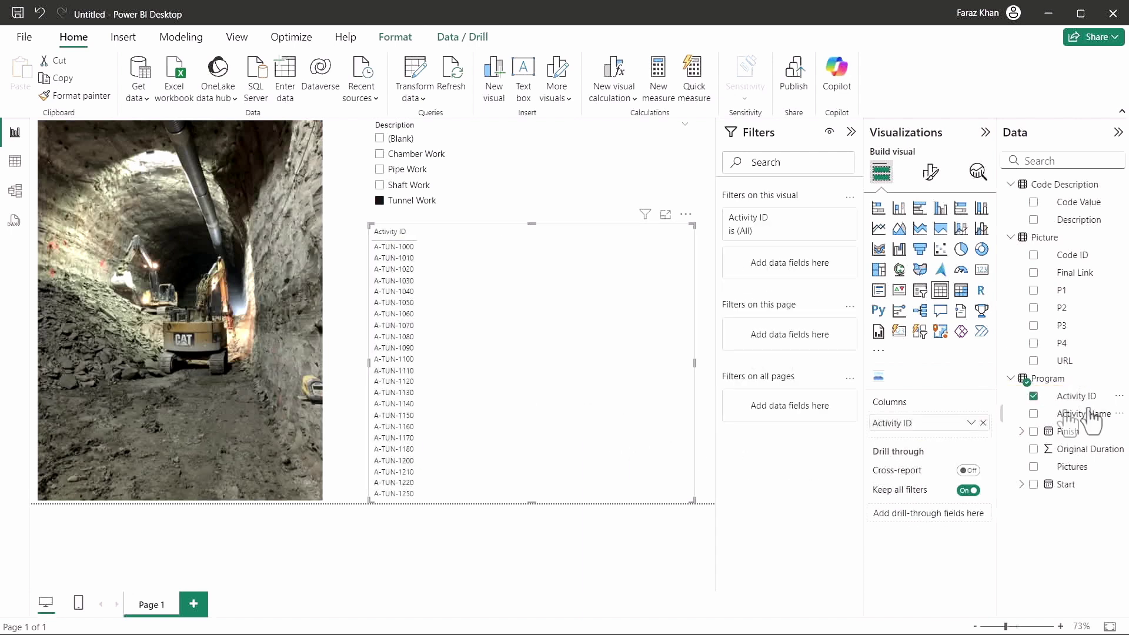
left_click_drag(1090, 419, 956, 436)
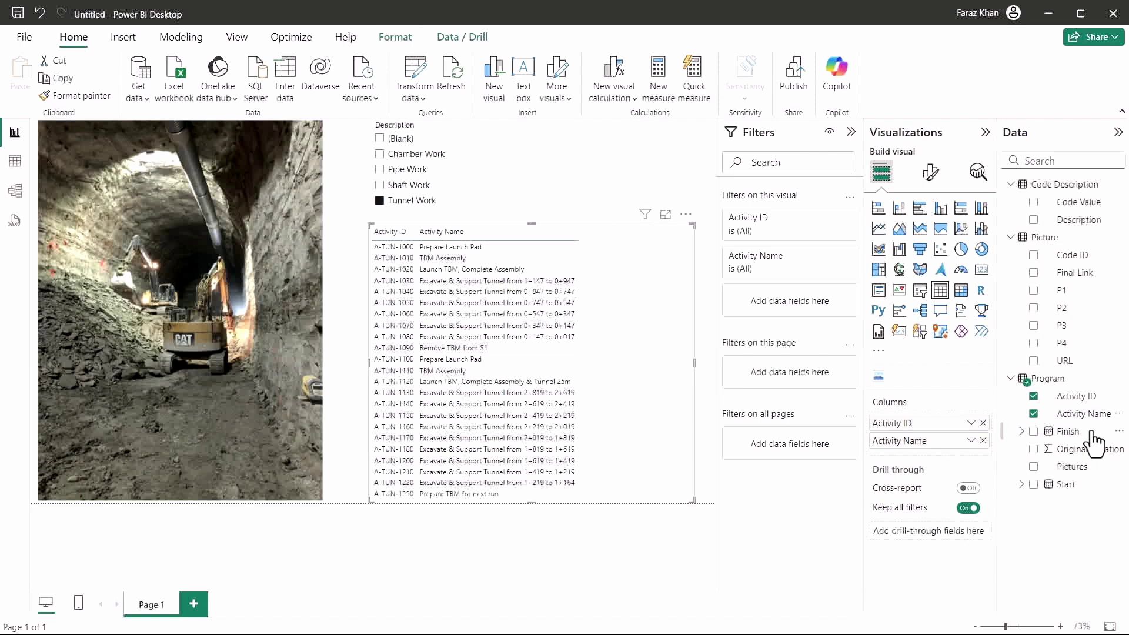
left_click_drag(1066, 484, 954, 454)
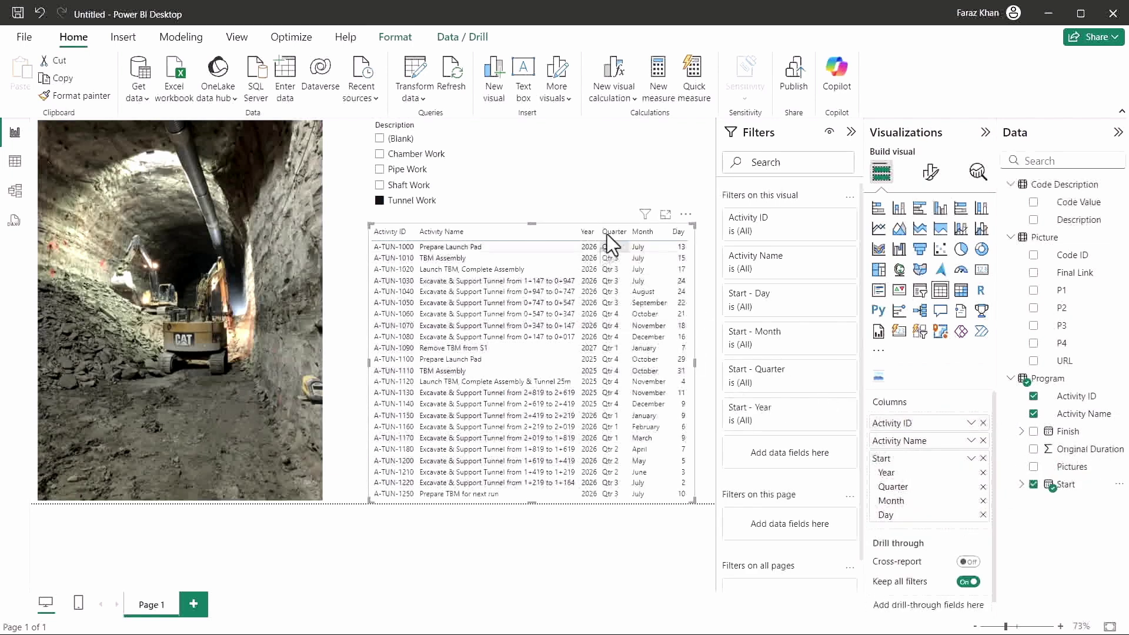
left_click(390, 159)
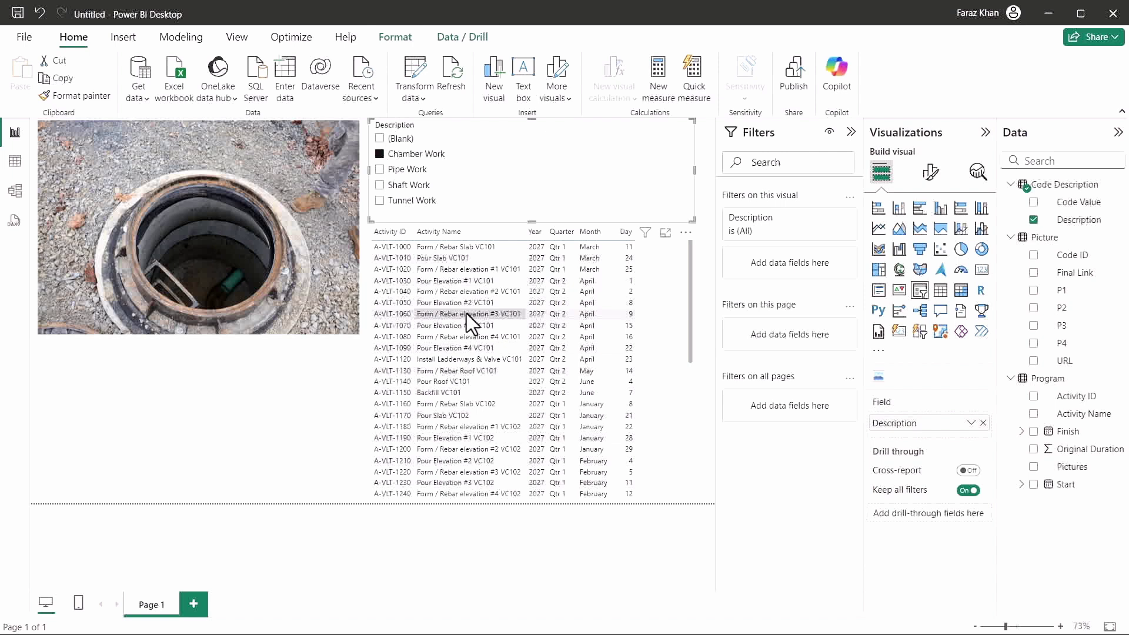